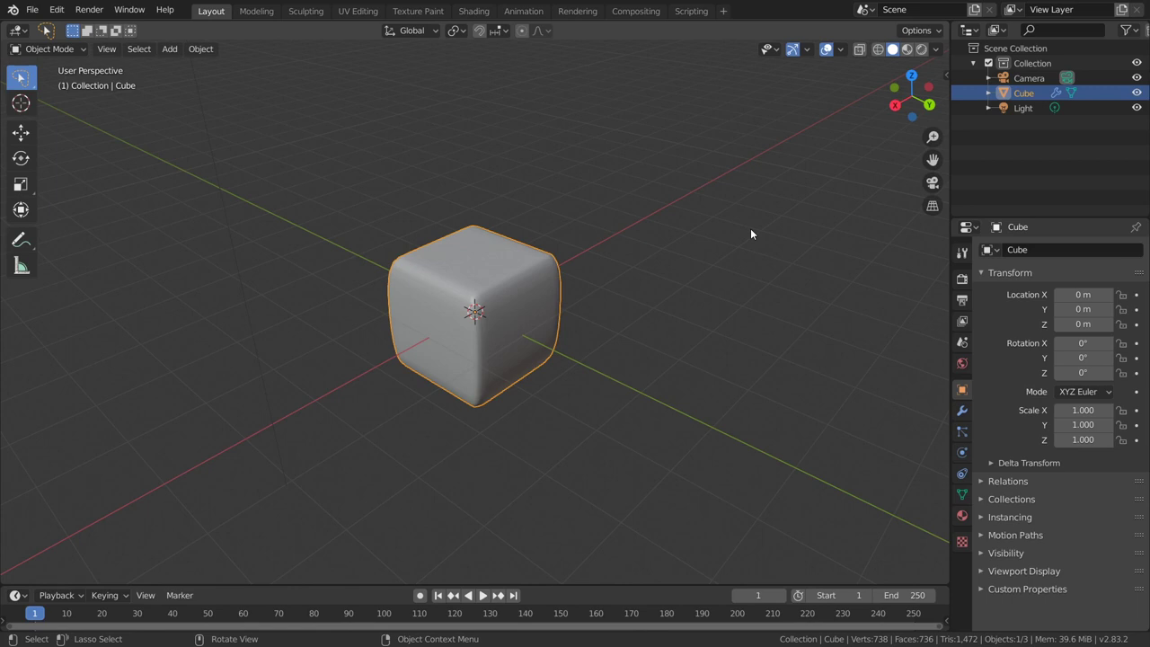
# Orbit to a straight-on front view of the rounded cube and reselect it.
pyautogui.moveTo(704, 346)
pyautogui.mouseDown(button='middle')
pyautogui.moveTo(557, 333)
pyautogui.moveTo(632, 339)
pyautogui.mouseUp(button='middle')
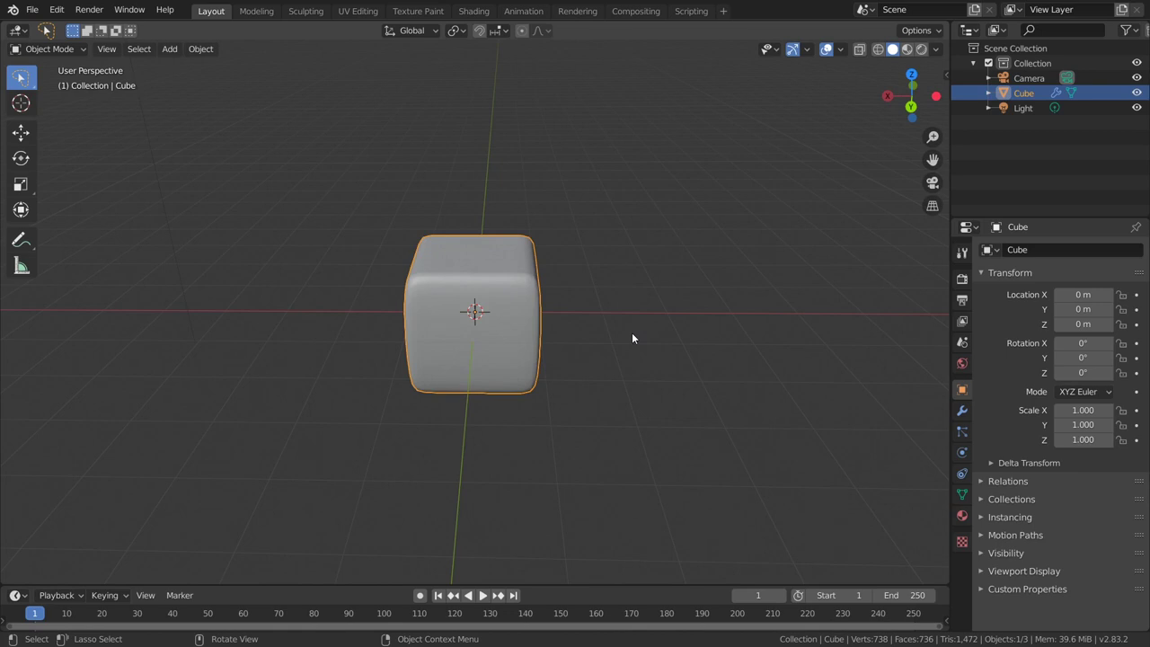
pyautogui.click(659, 206)
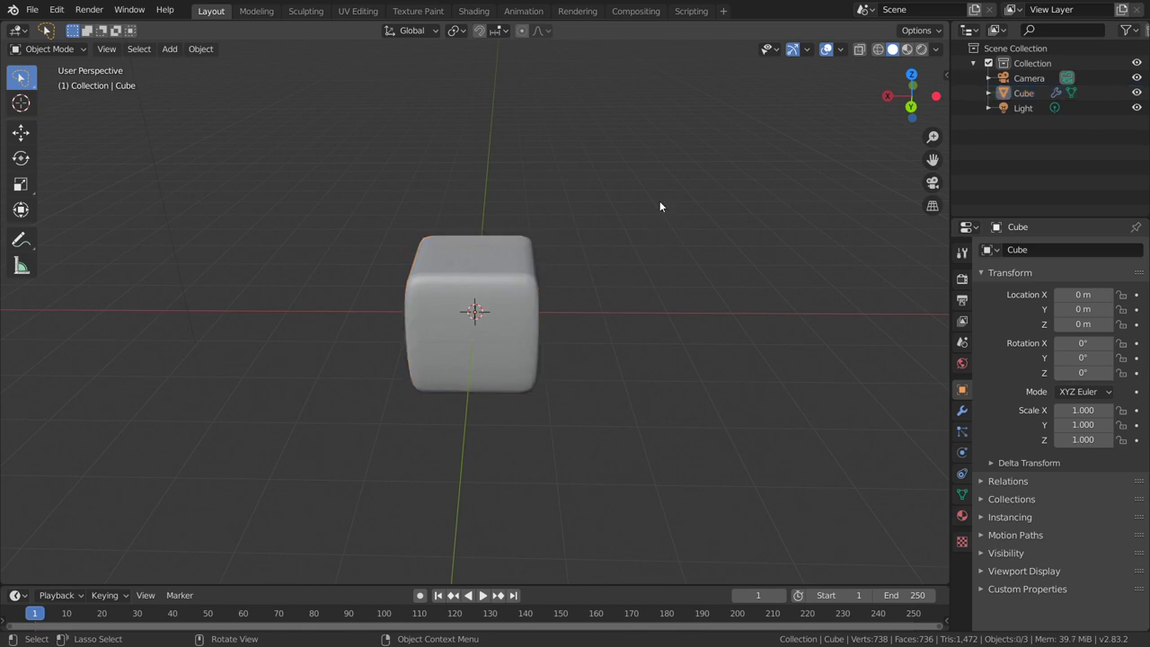
pyautogui.click(511, 314)
pyautogui.click(693, 239)
pyautogui.click(526, 281)
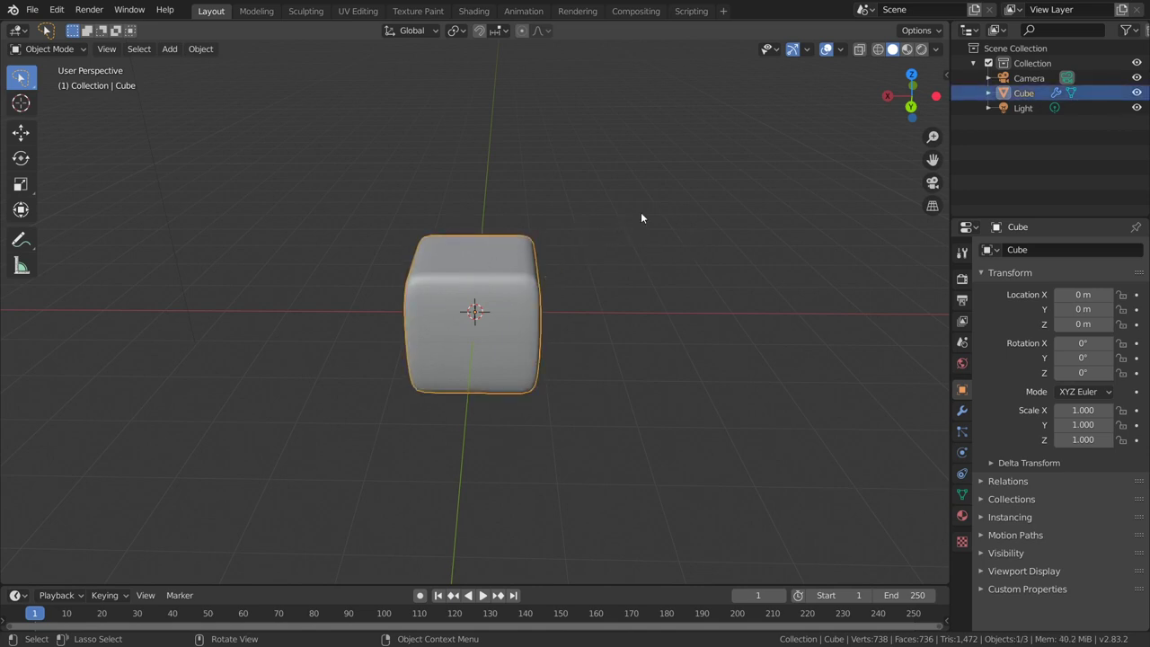
# Apply Shade Smooth to the rounded cube.
pyautogui.moveTo(640, 212); pyautogui.dragTo(607, 196, button='middle')
pyautogui.rightClick(606, 195)
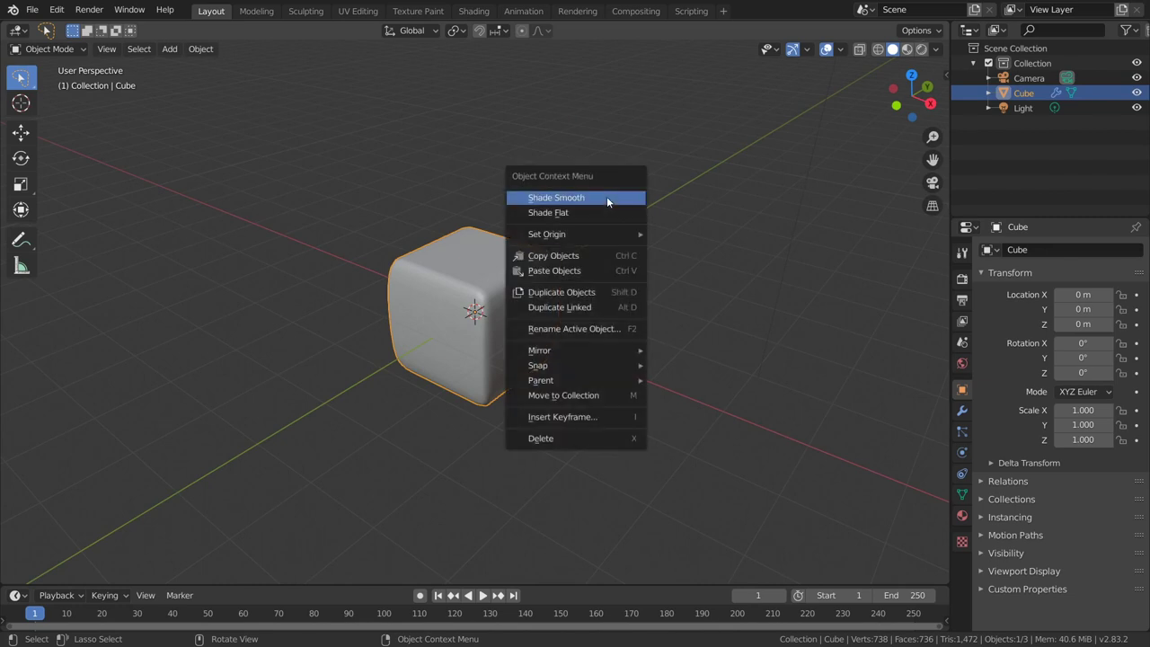
pyautogui.click(542, 200)
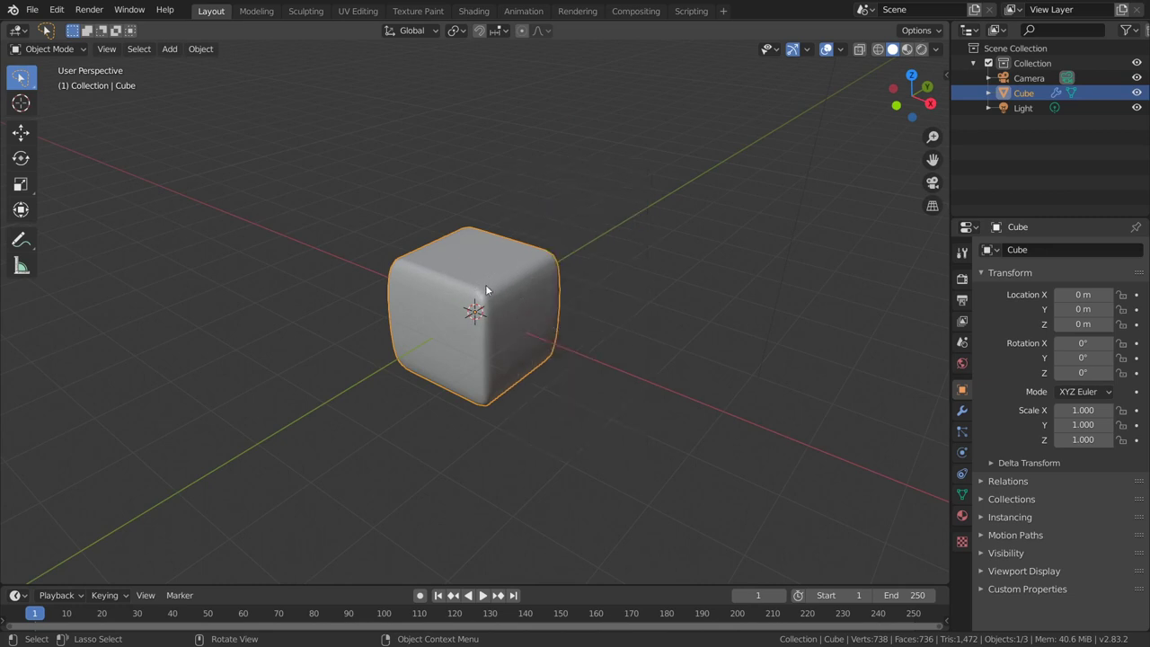
# Cycle through the selection tool modes with W and reopen the cube's context menu.
pyautogui.press('w')
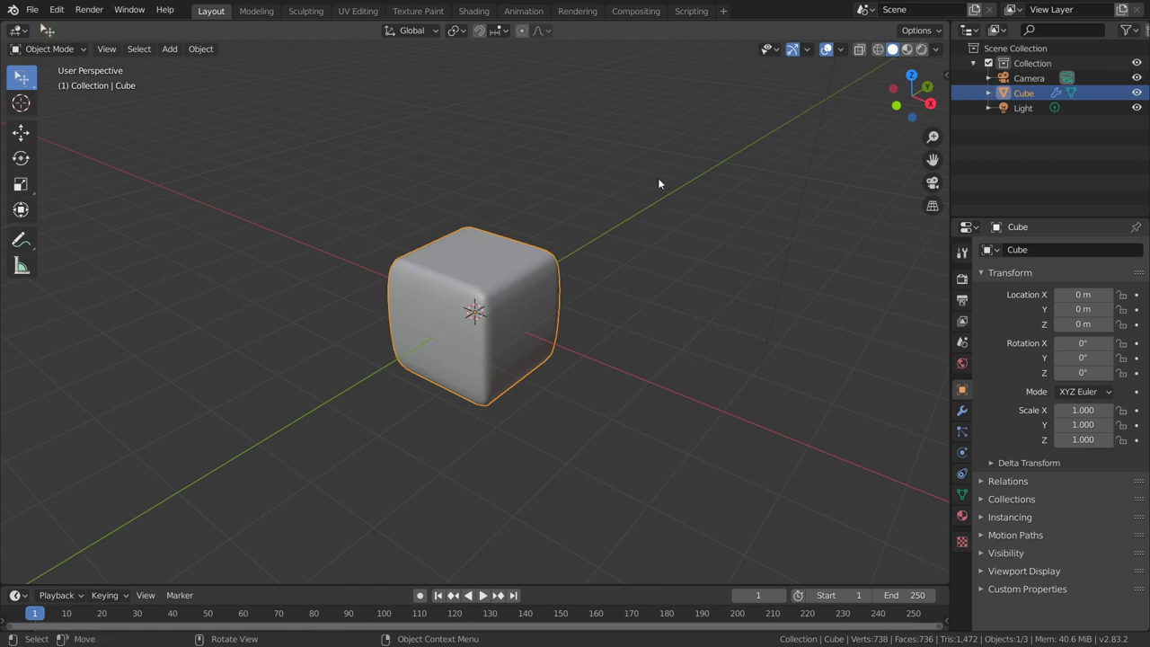
pyautogui.press('w')
pyautogui.press('w')
pyautogui.press('w')
pyautogui.press('w')
pyautogui.press('w')
pyautogui.press('w')
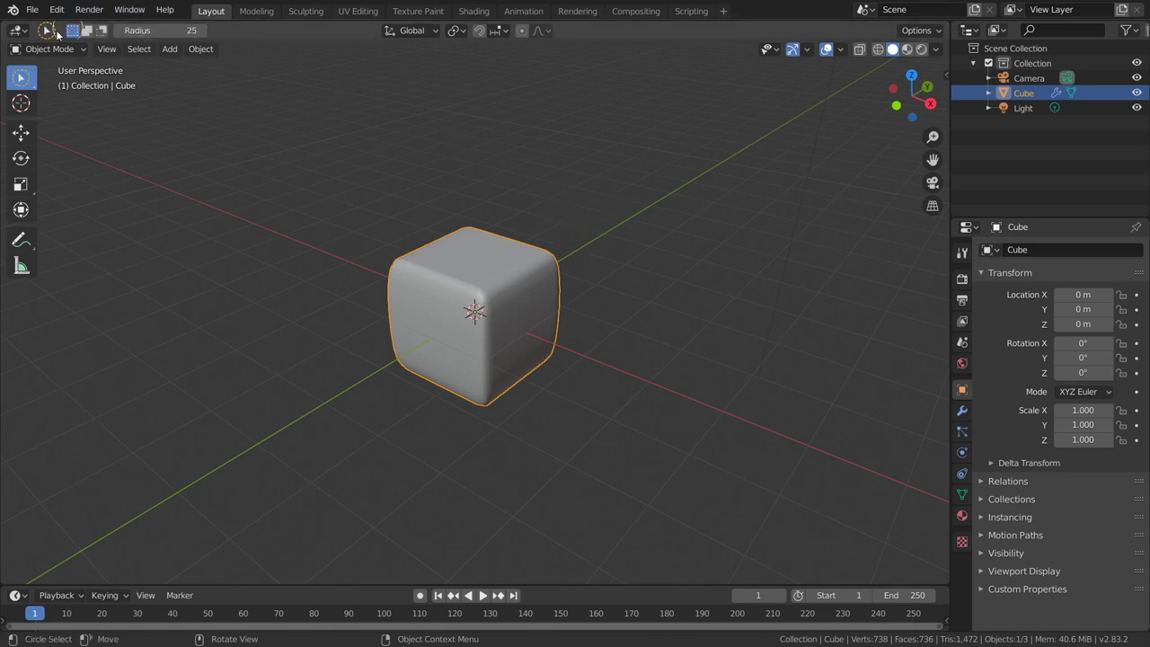
pyautogui.click(154, 48)
pyautogui.press('w')
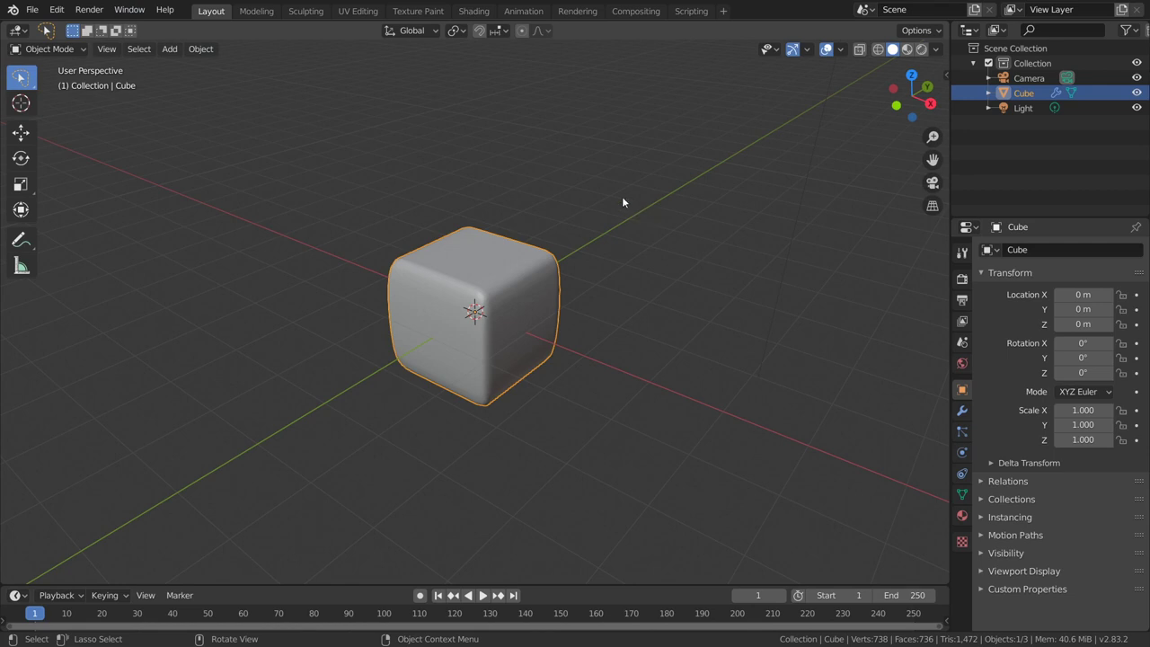
pyautogui.rightClick(623, 199)
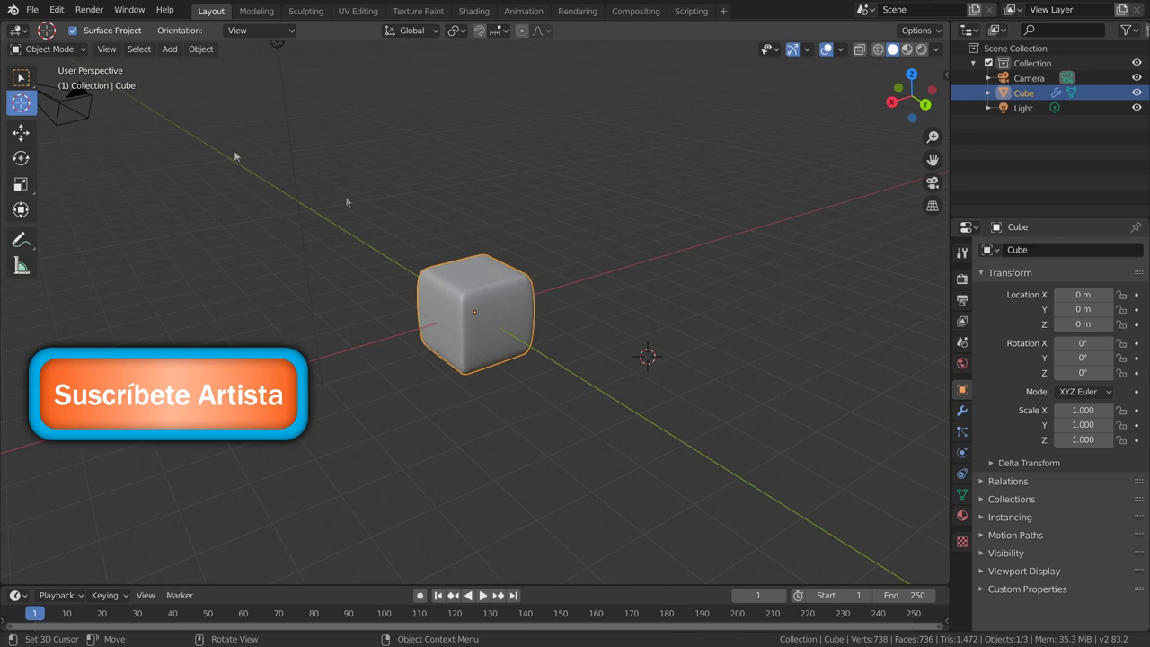
# Place the 3D cursor above and to the right of the cube.
pyautogui.click(20, 132)
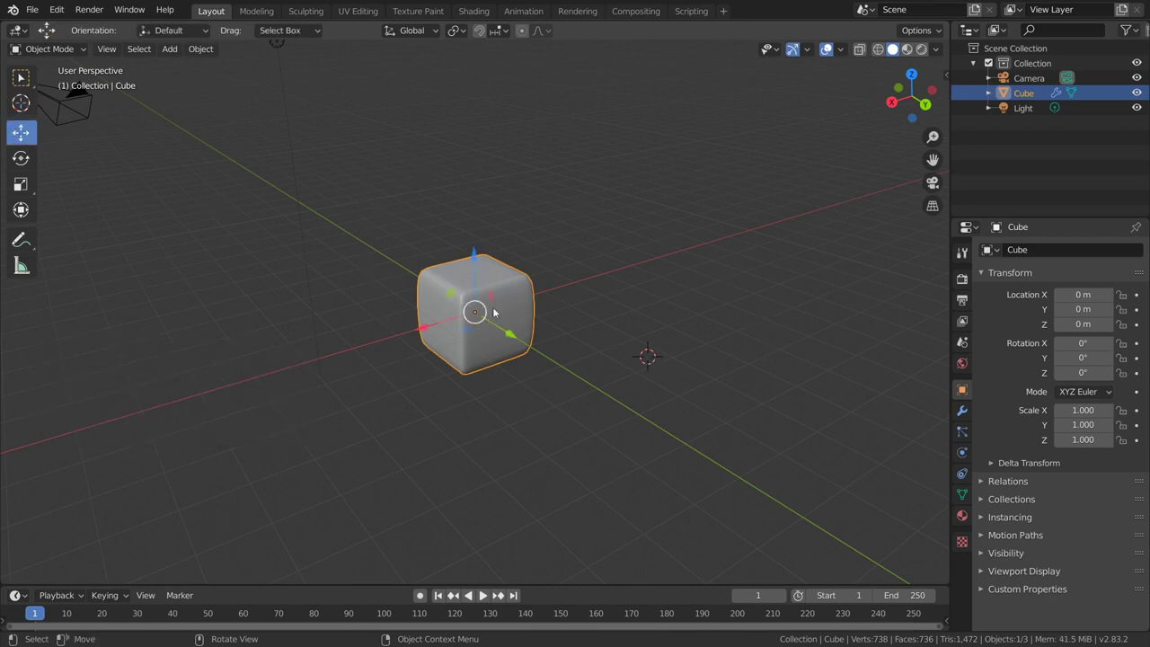
pyautogui.click(26, 105)
pyautogui.click(656, 168)
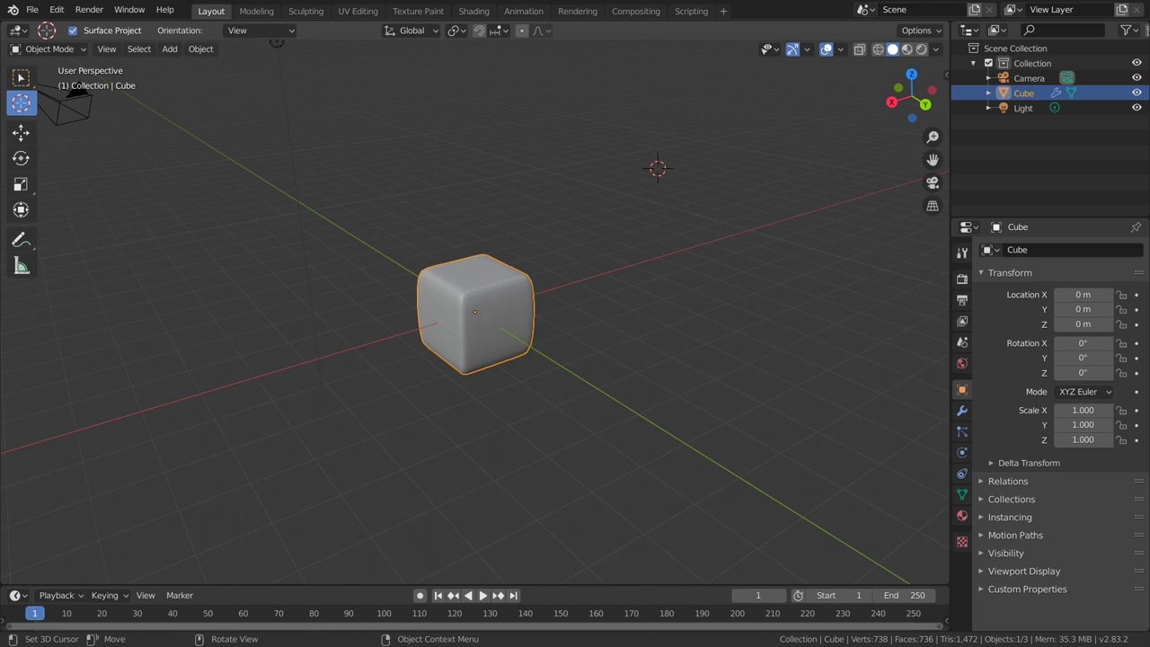
# Tilt the cube slightly to about −358° X, 3.53° Y, 2.1° Z.
pyautogui.press('r')
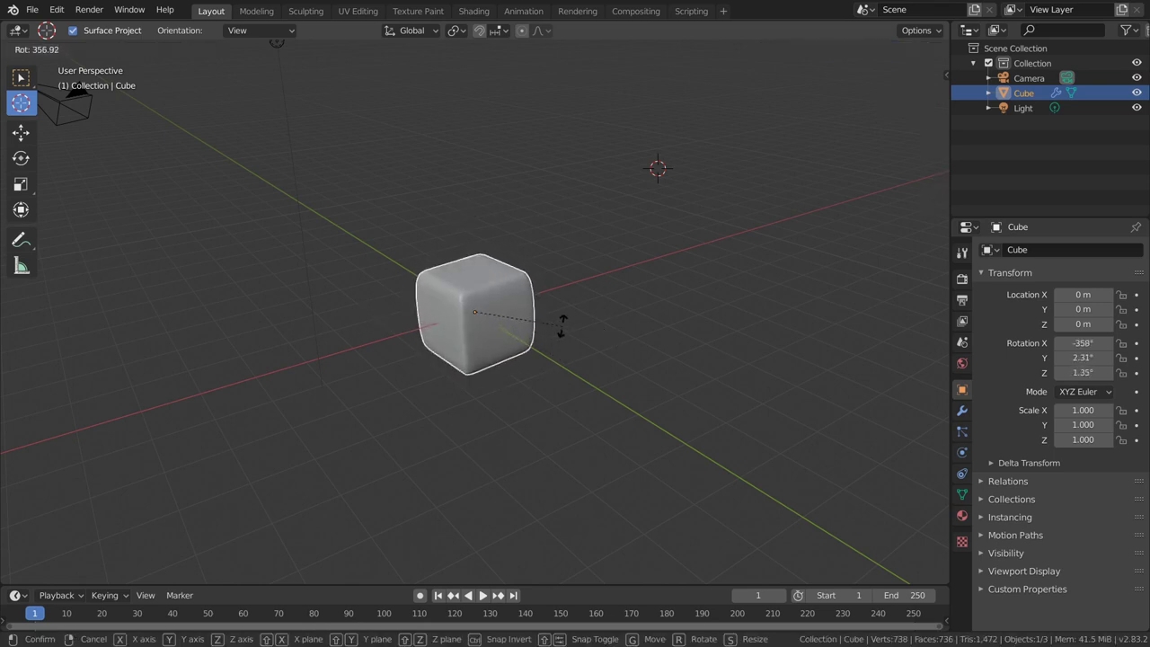
pyautogui.click(575, 289)
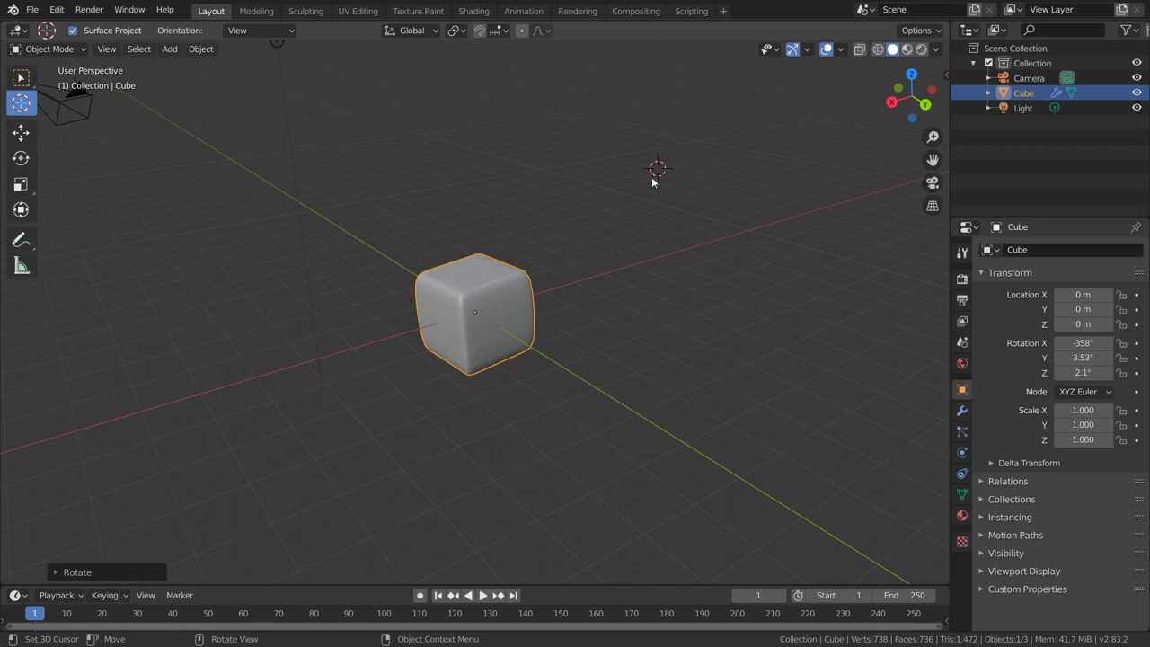
pyautogui.rightClick(654, 239)
pyautogui.moveTo(595, 240)
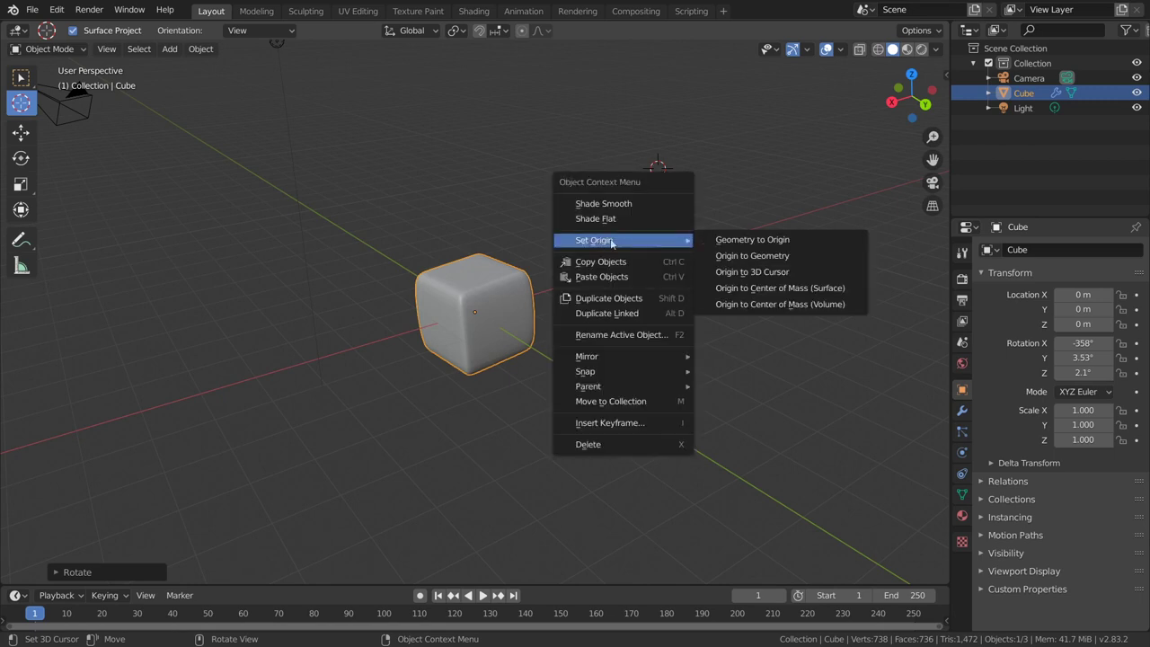
# Set the cube's origin to the 3D cursor at −3.3523, 1.956, 3.1561 m, then rotate it.
pyautogui.click(201, 50)
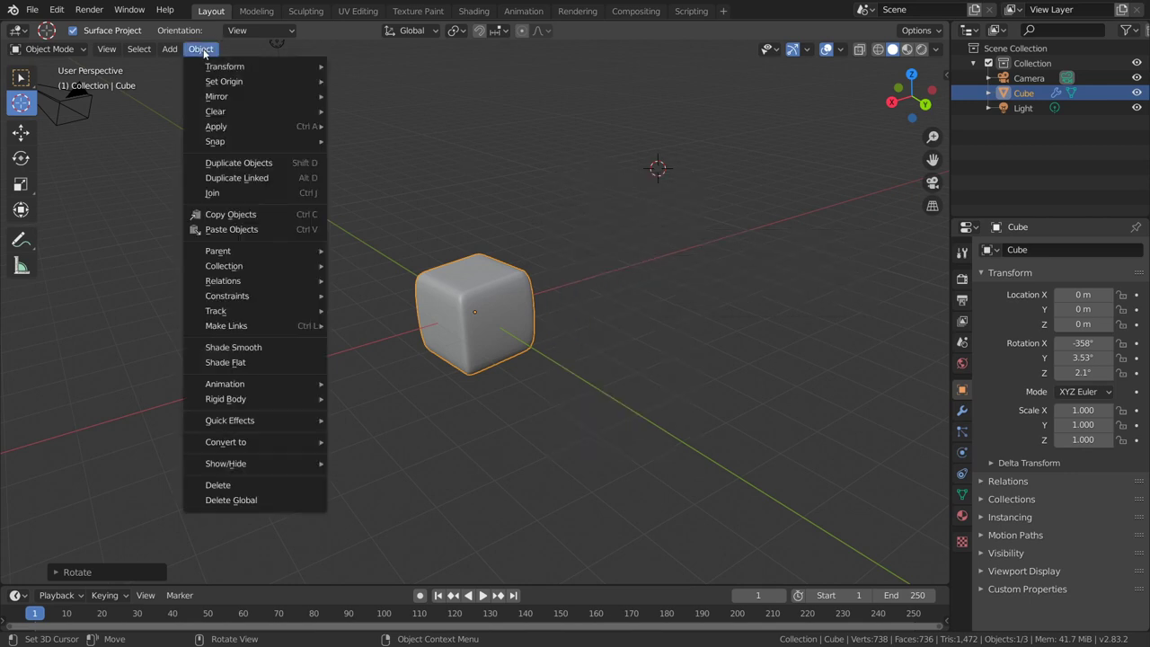
pyautogui.rightClick(640, 224)
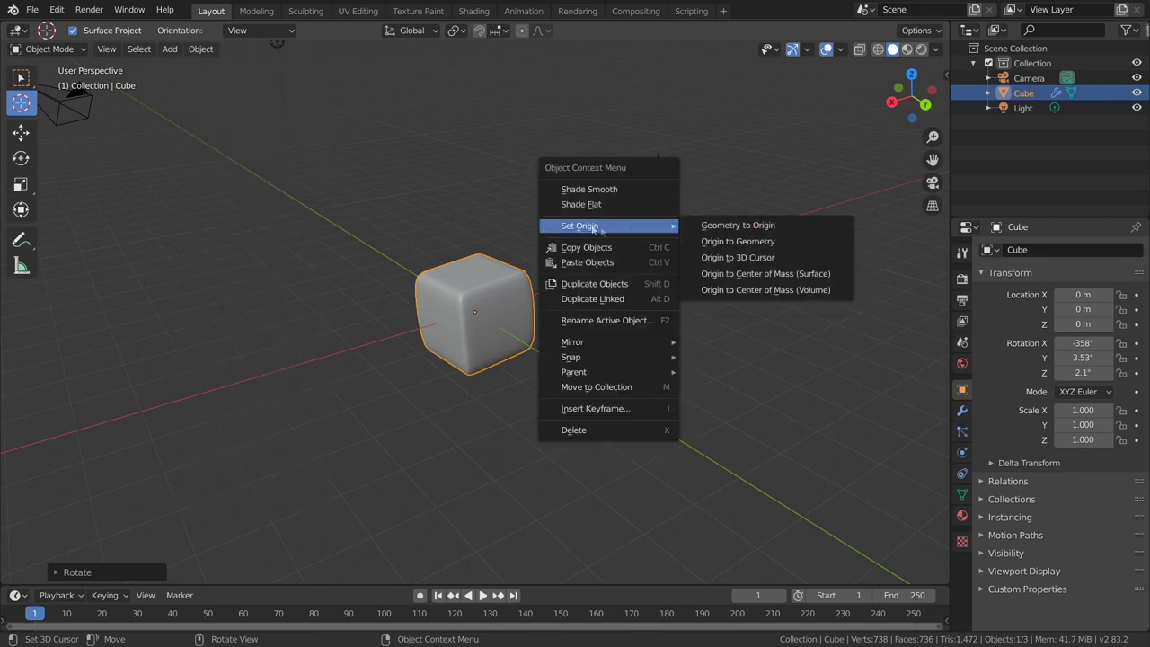
pyautogui.click(728, 258)
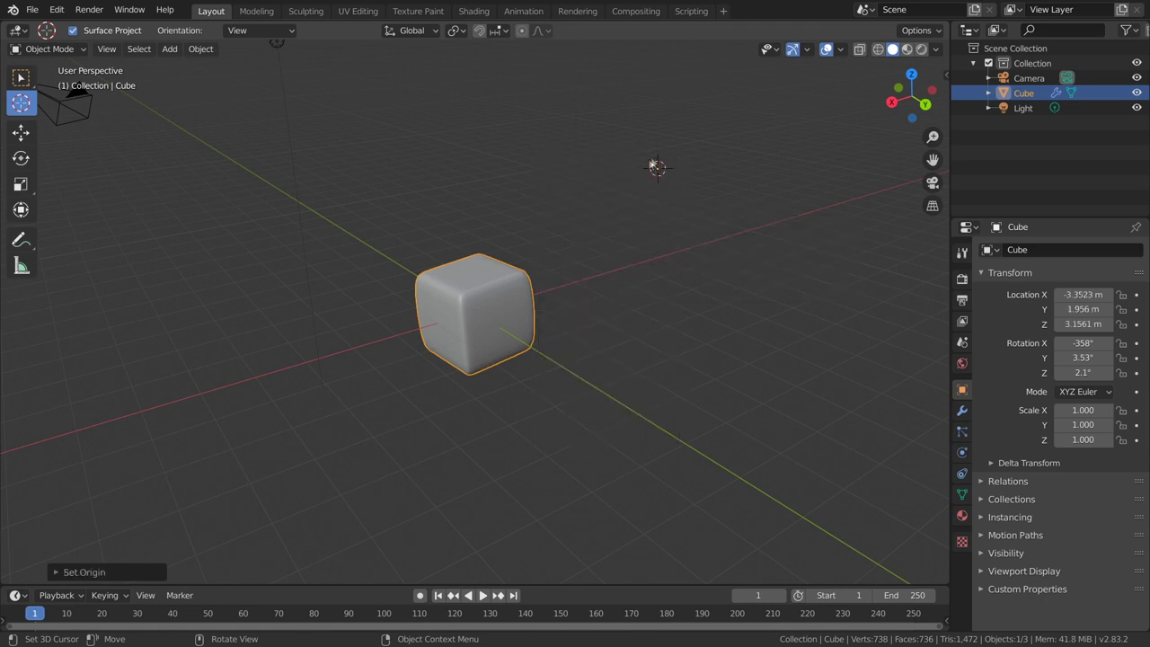
pyautogui.press('r')
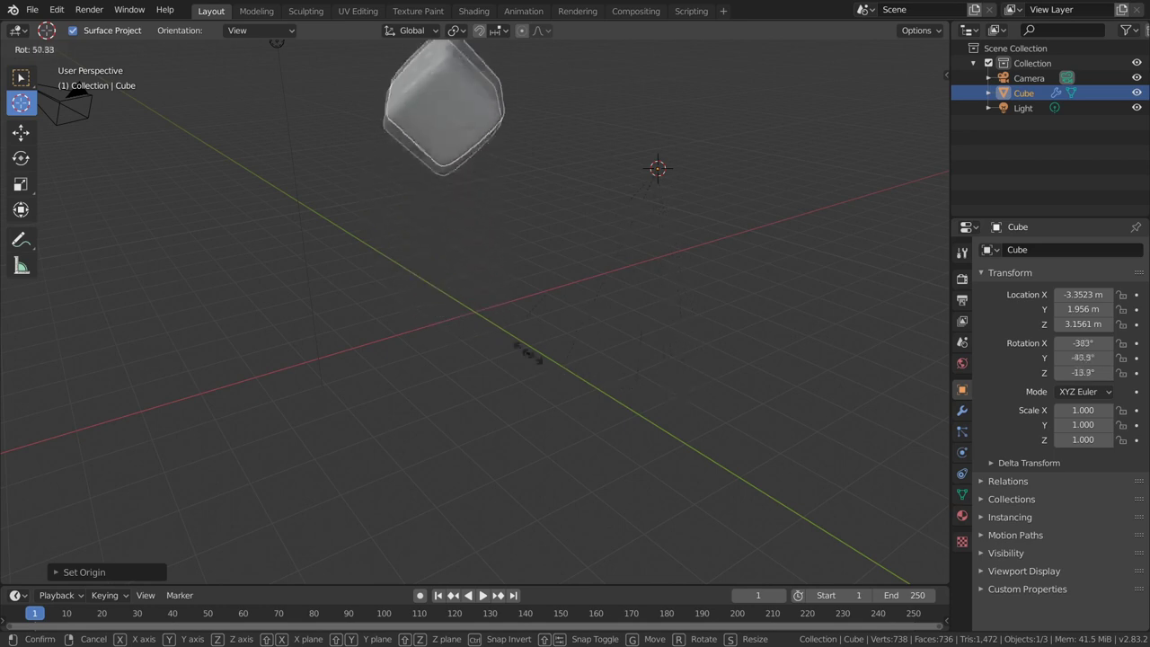
pyautogui.click(650, 297)
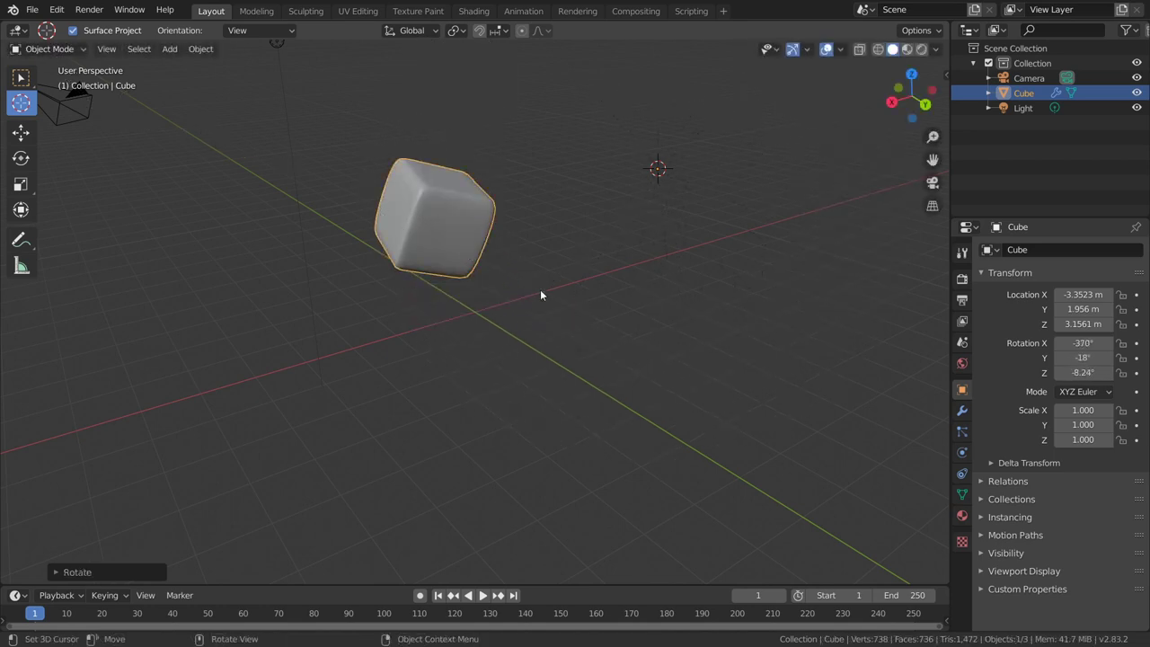
# Snap the 3D cursor back to the cube's geometry centre using Edit Mode's Cursor to Selected.
pyautogui.moveTo(540, 290); pyautogui.dragTo(691, 340, button='middle')
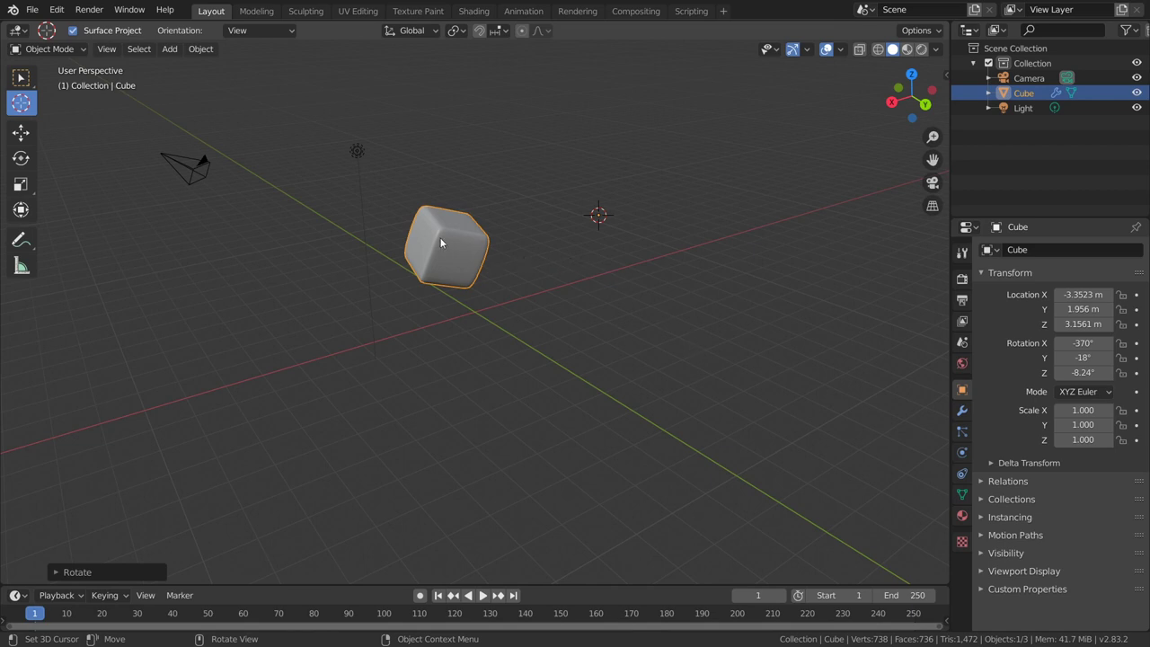
pyautogui.moveTo(525, 306); pyautogui.dragTo(542, 313, button='middle')
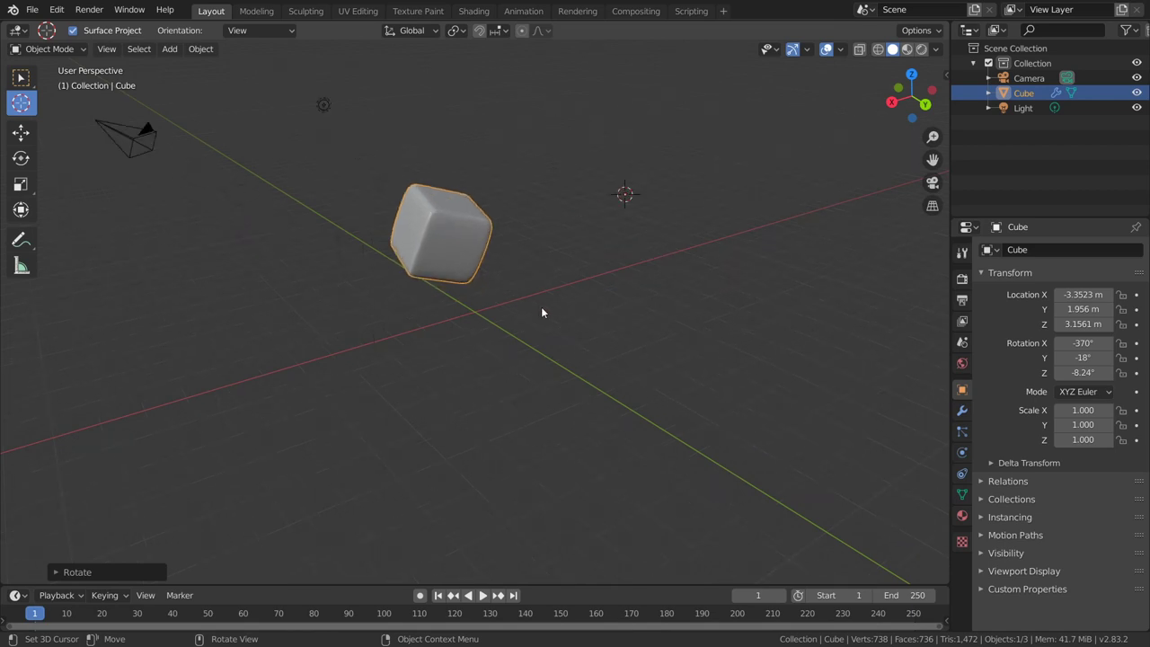
pyautogui.hotkey('shift', 's')
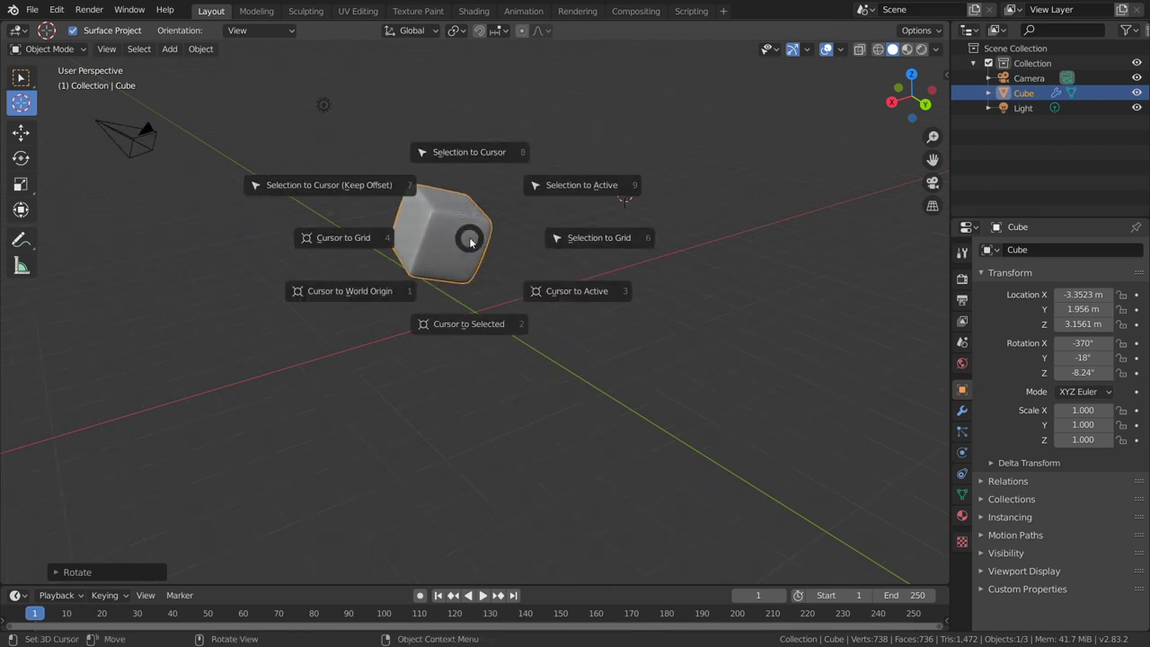
pyautogui.moveTo(440, 318); pyautogui.dragTo(495, 296, button='middle')
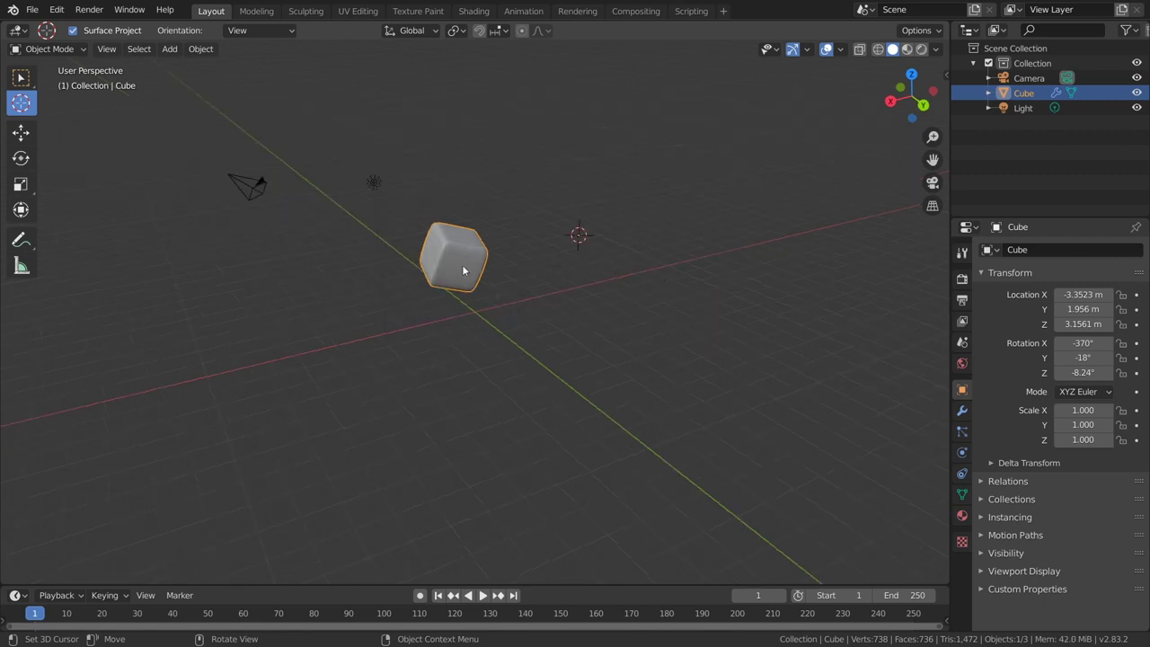
pyautogui.press('Tab')
pyautogui.hotkey('shift', 's')
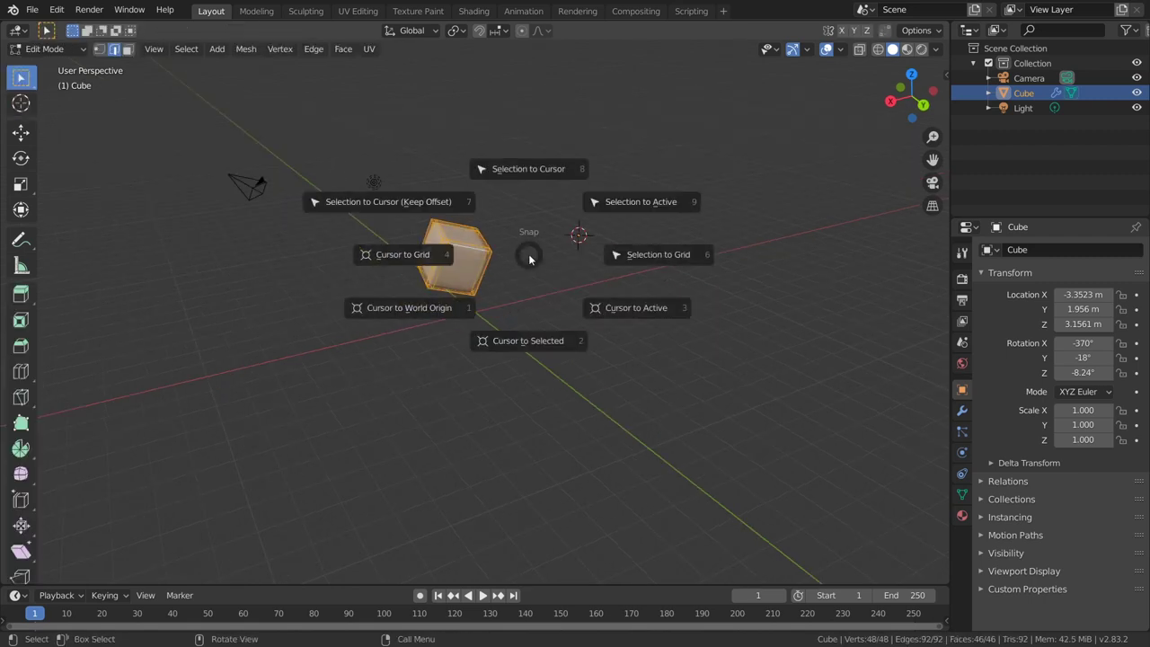
pyautogui.click(528, 342)
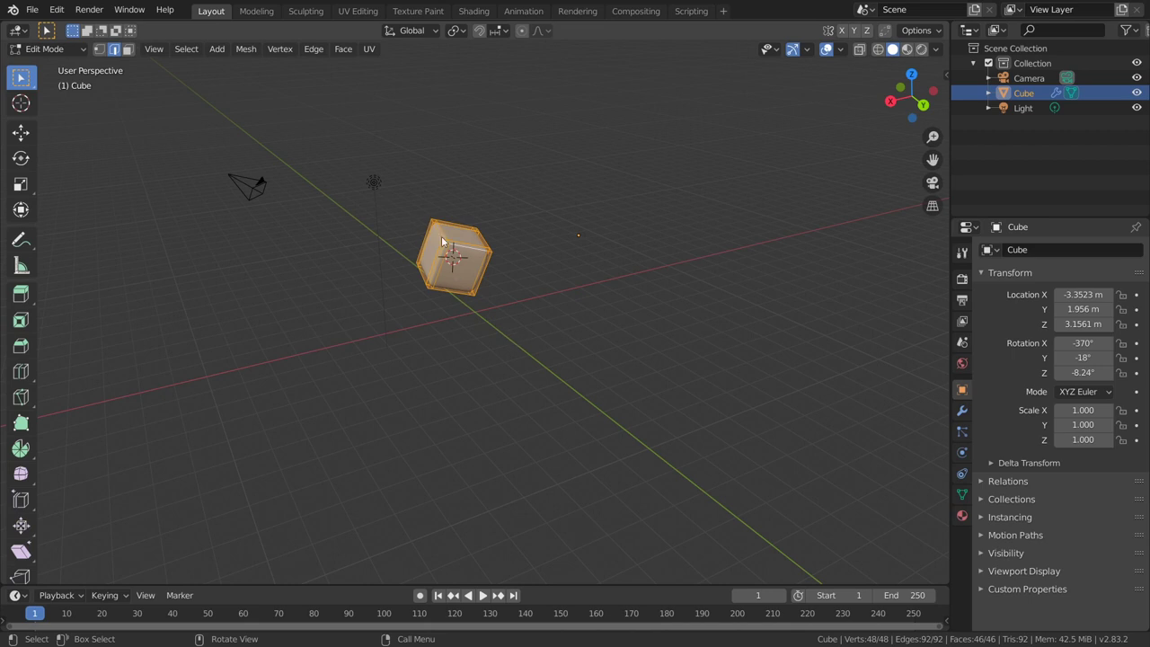
pyautogui.press('Tab')
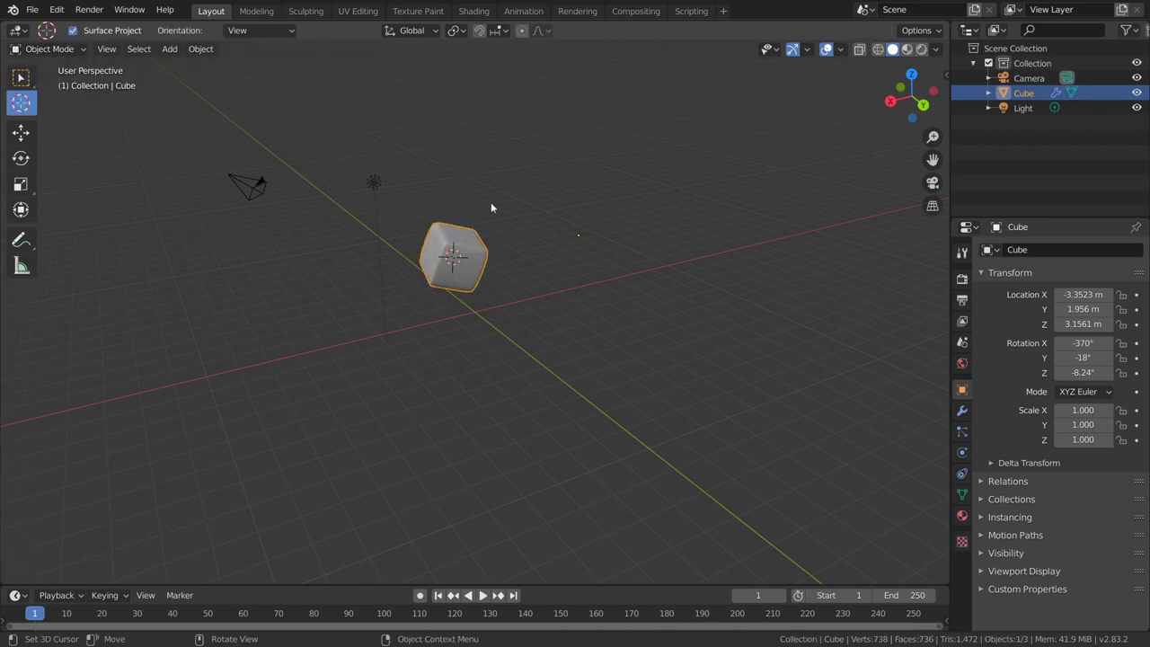
pyautogui.rightClick(510, 175)
pyautogui.moveTo(478, 176)
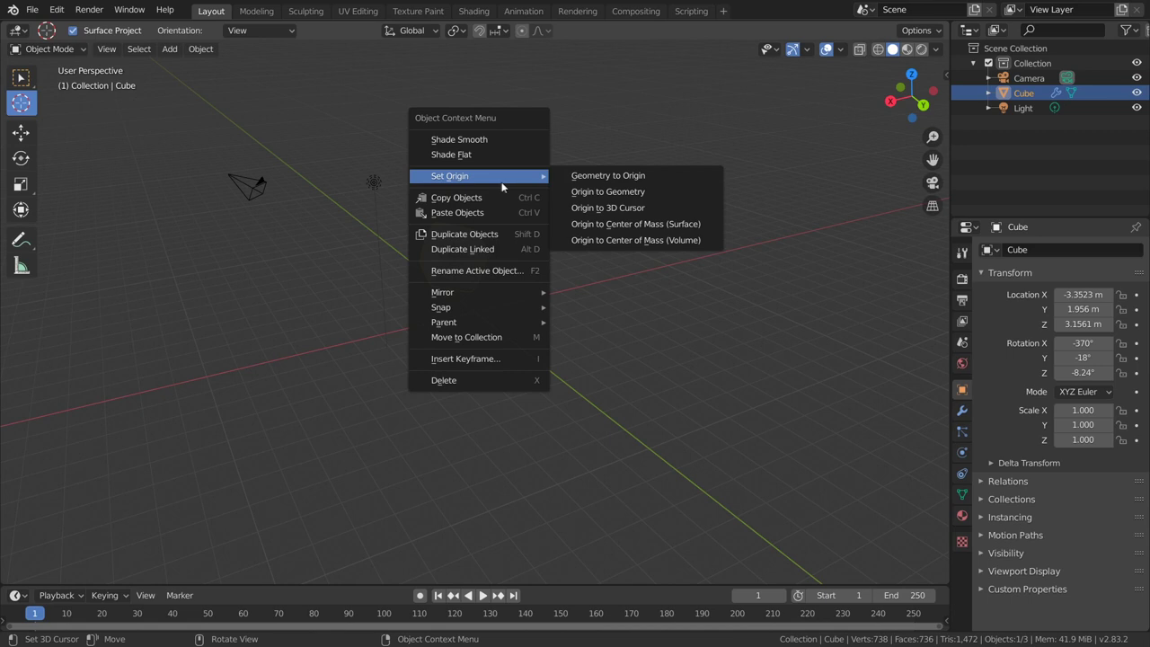
# Move the cube's origin to the 3D cursor.
pyautogui.click(584, 209)
pyautogui.moveTo(584, 208)
pyautogui.mouseDown(button='middle')
pyautogui.moveTo(324, 249)
pyautogui.moveTo(508, 282)
pyautogui.moveTo(490, 296)
pyautogui.moveTo(386, 262)
pyautogui.moveTo(495, 272)
pyautogui.moveTo(386, 260)
pyautogui.moveTo(433, 278)
pyautogui.mouseUp(button='middle')
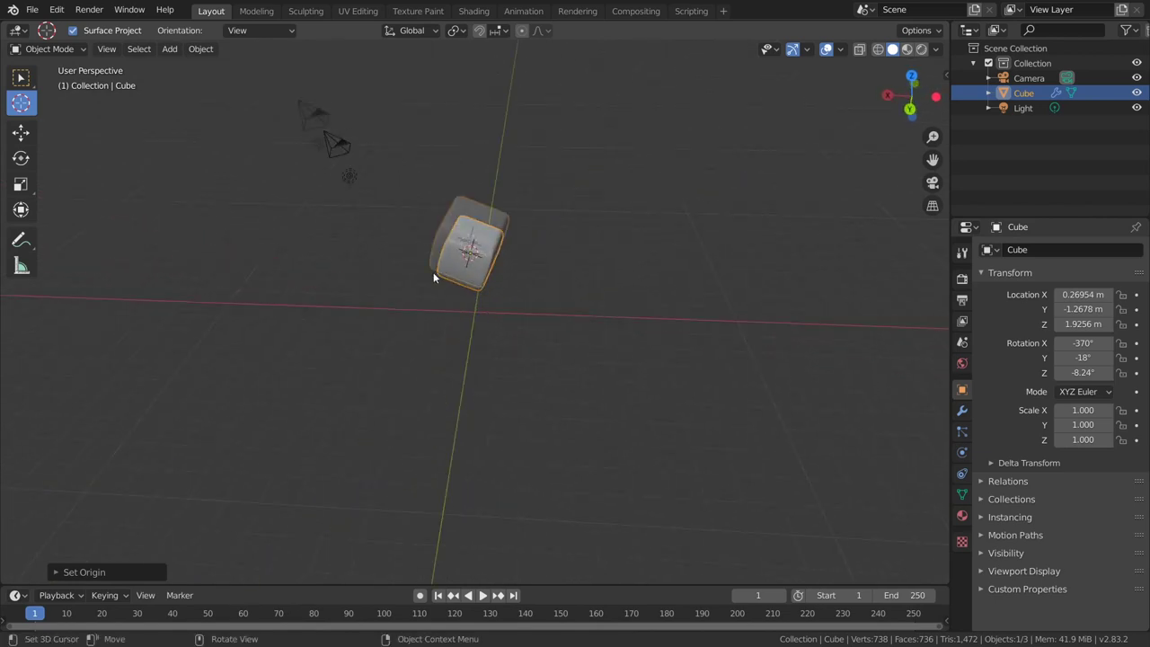
pyautogui.scroll(2, 433, 275)
pyautogui.scroll(1, 433, 272)
pyautogui.scroll(-3, 433, 272)
# Duplicate the cube as Cube.001 to its left and enter Edit Mode on the copy.
pyautogui.rightClick(568, 163)
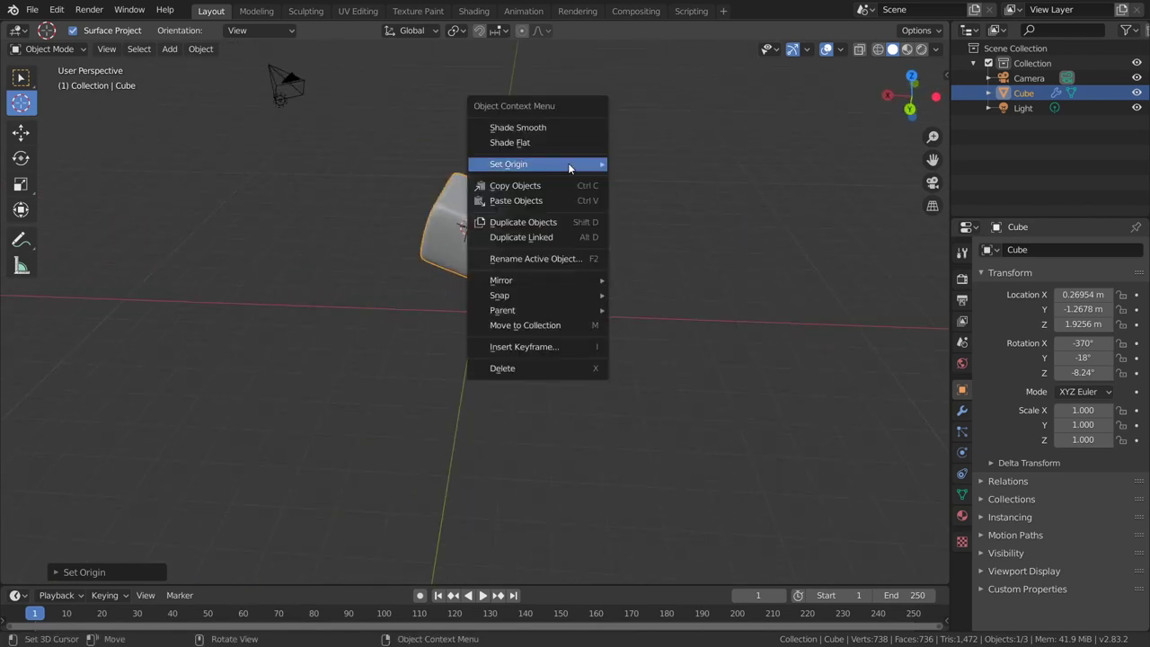
pyautogui.click(539, 224)
pyautogui.click(413, 230)
pyautogui.rightClick(483, 239)
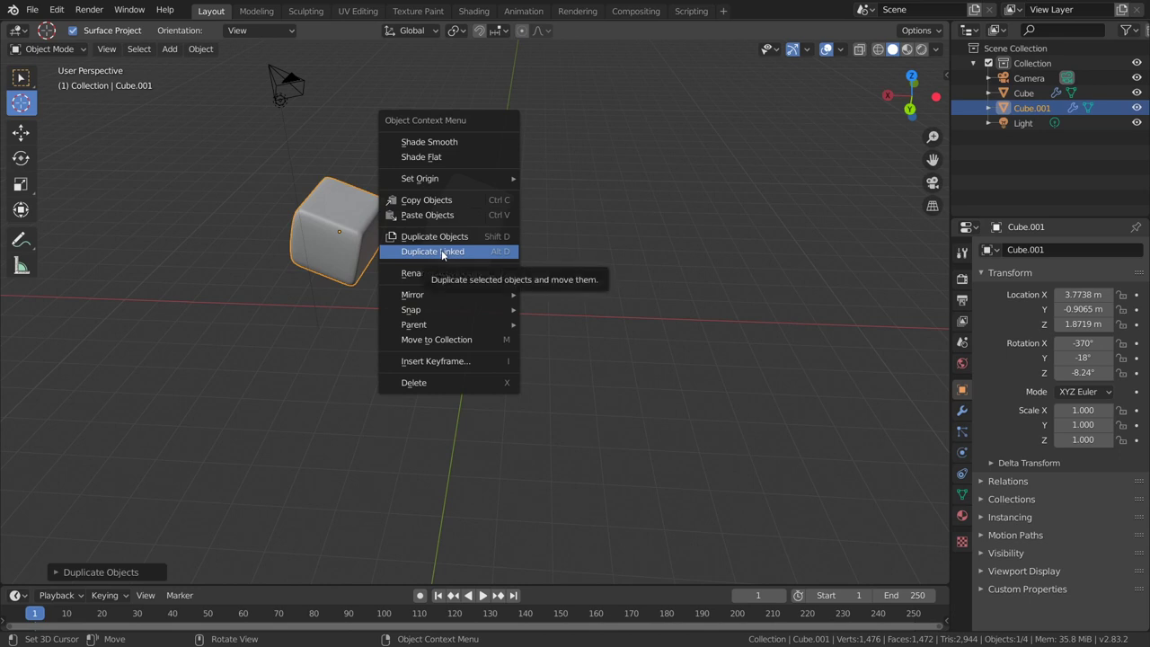
pyautogui.moveTo(441, 255); pyautogui.dragTo(602, 254, button='middle')
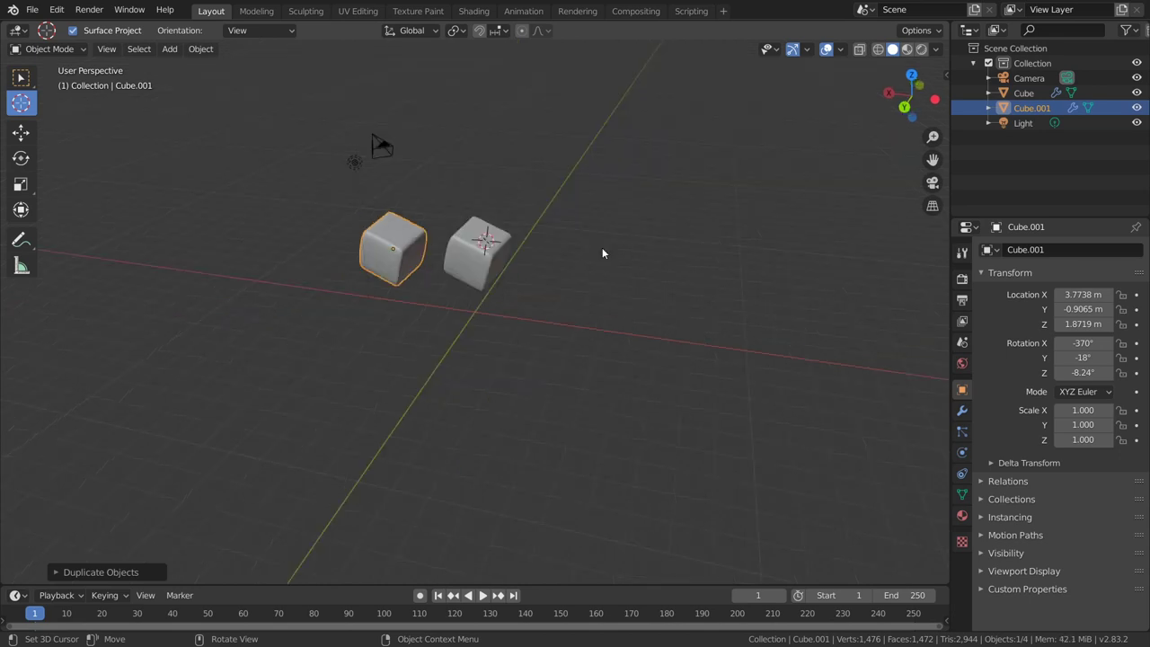
pyautogui.press('Tab')
pyautogui.rightClick(601, 252)
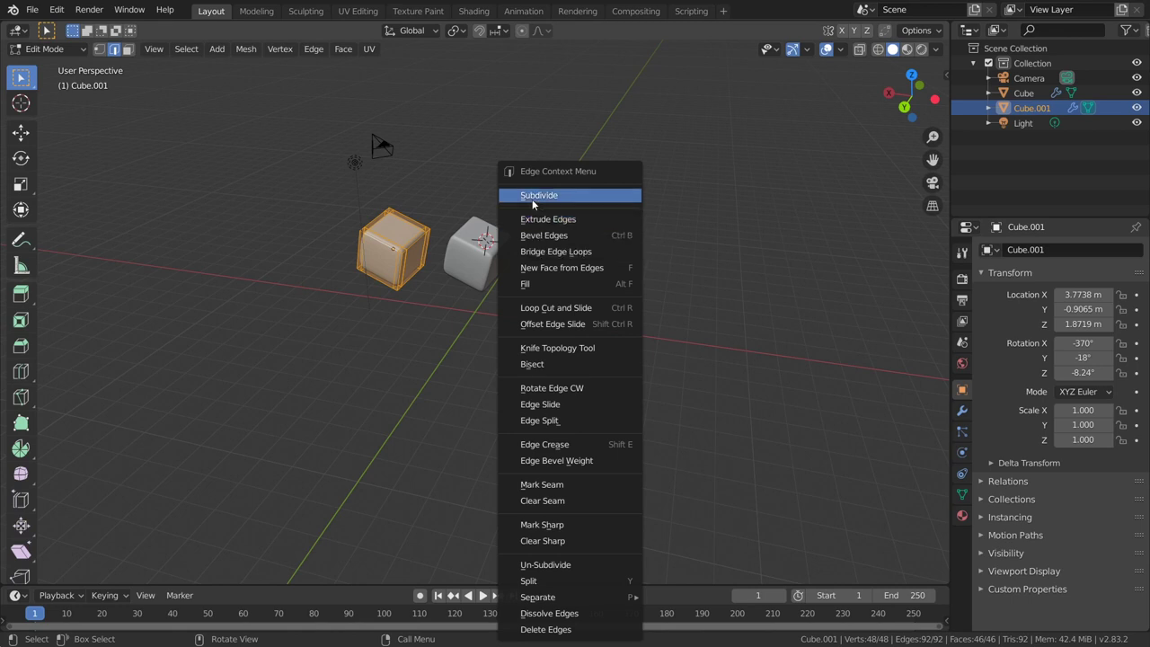
# Subdivide Cube.001's mesh to 186 vertices, 368 edges, 184 faces, and zoom out.
pyautogui.click(532, 199)
pyautogui.rightClick(533, 199)
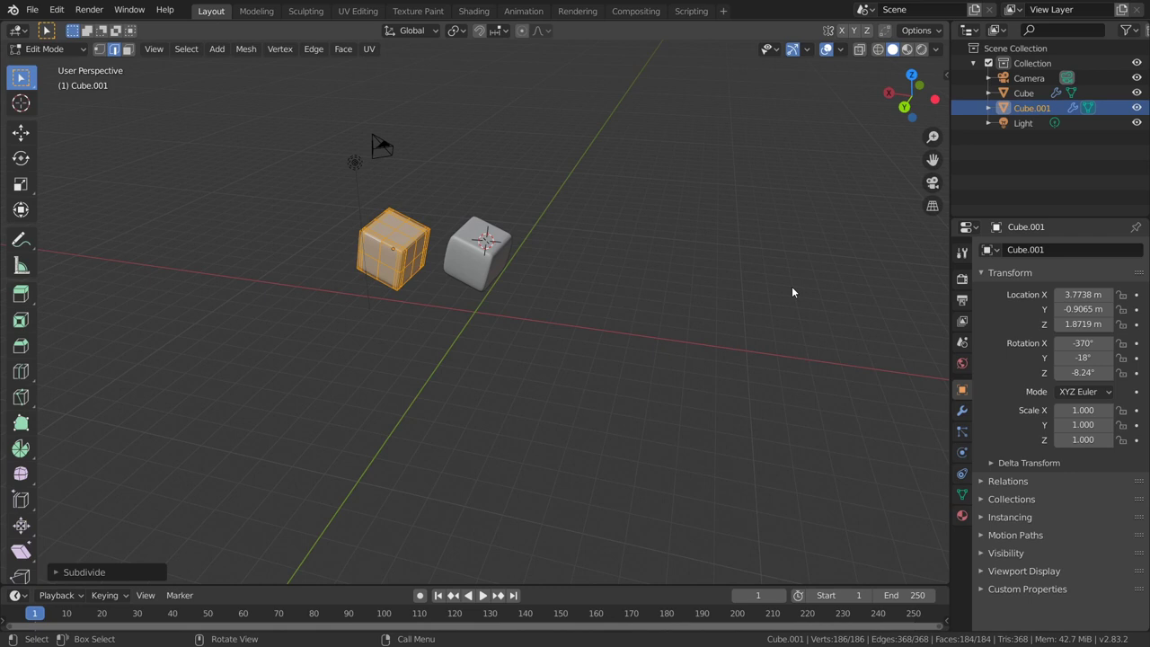
pyautogui.rightClick(633, 334)
pyautogui.scroll(2, 566, 311)
pyautogui.scroll(-2, 539, 289)
pyautogui.scroll(-1, 620, 328)
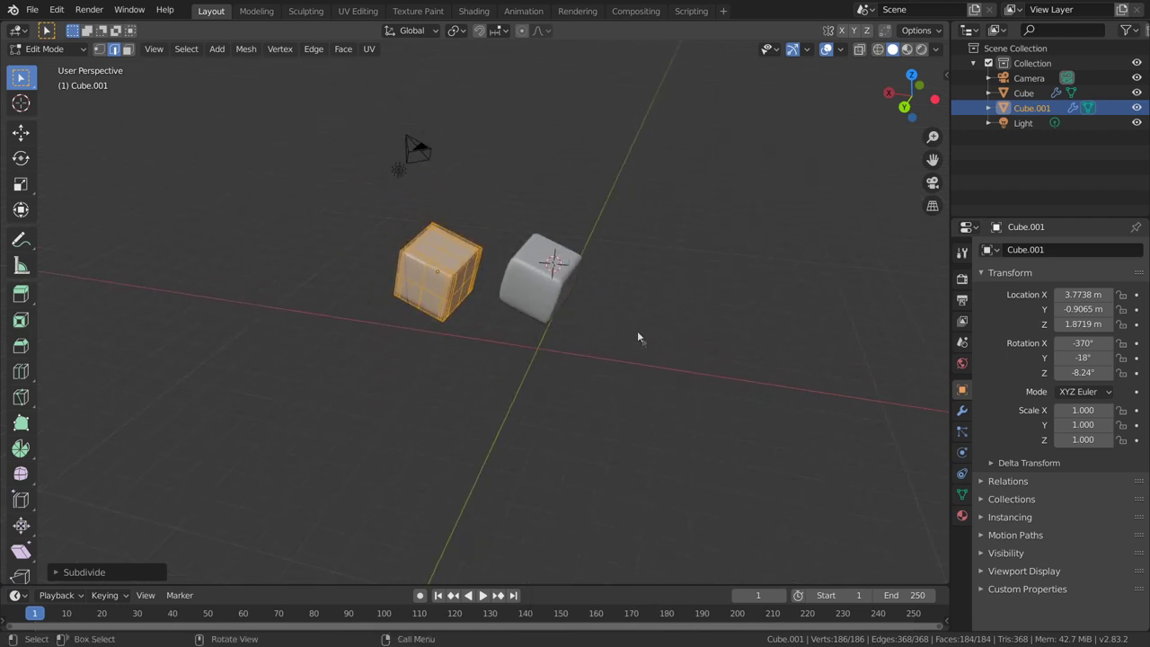
# In the Shading workspace, drop the green Material.001's alpha to 0.004.
pyautogui.click(480, 15)
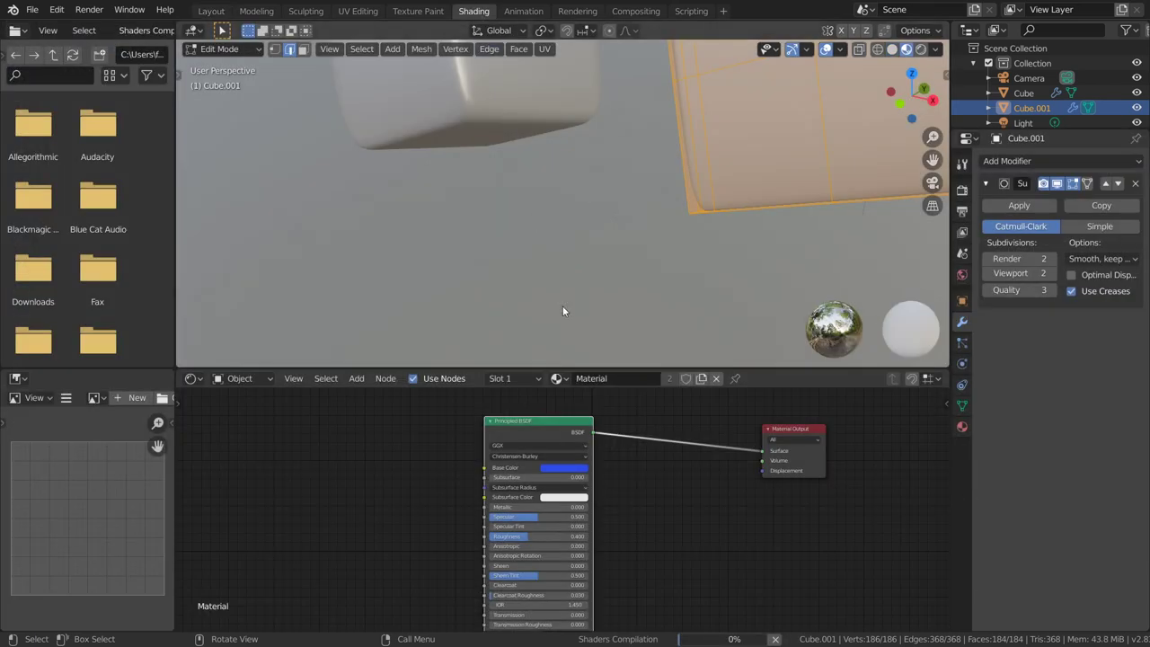
pyautogui.scroll(-3, 563, 306)
pyautogui.moveTo(562, 287); pyautogui.dragTo(627, 267, button='middle')
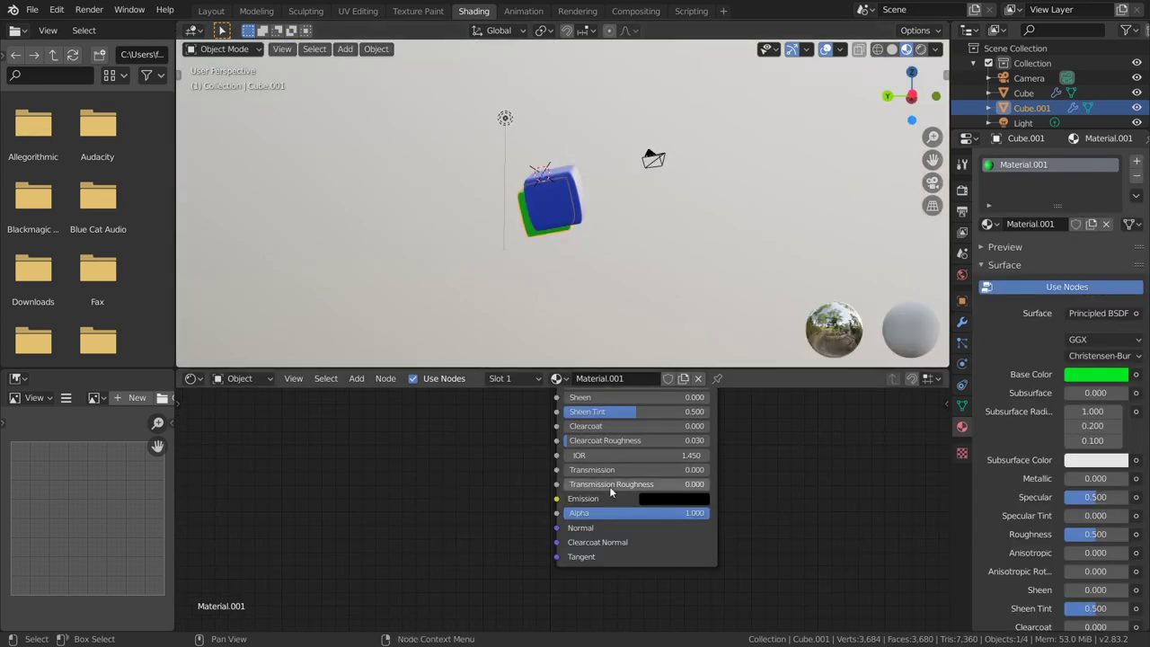
pyautogui.scroll(2, 601, 306)
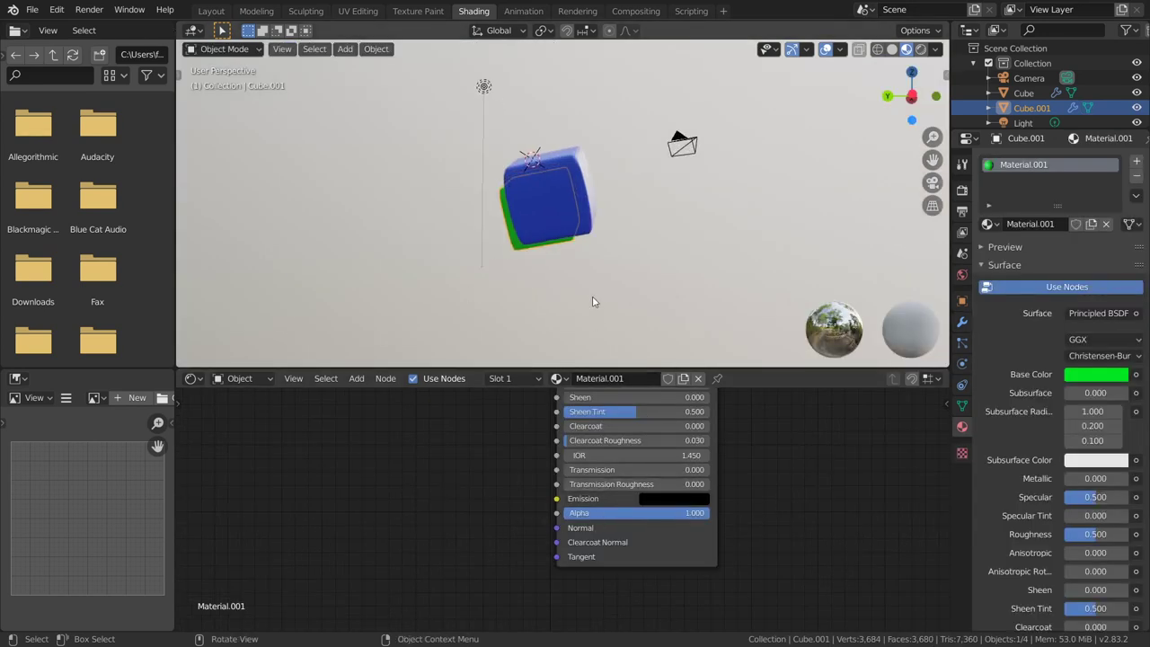
pyautogui.scroll(1, 601, 306)
pyautogui.moveTo(609, 513); pyautogui.dragTo(464, 512)
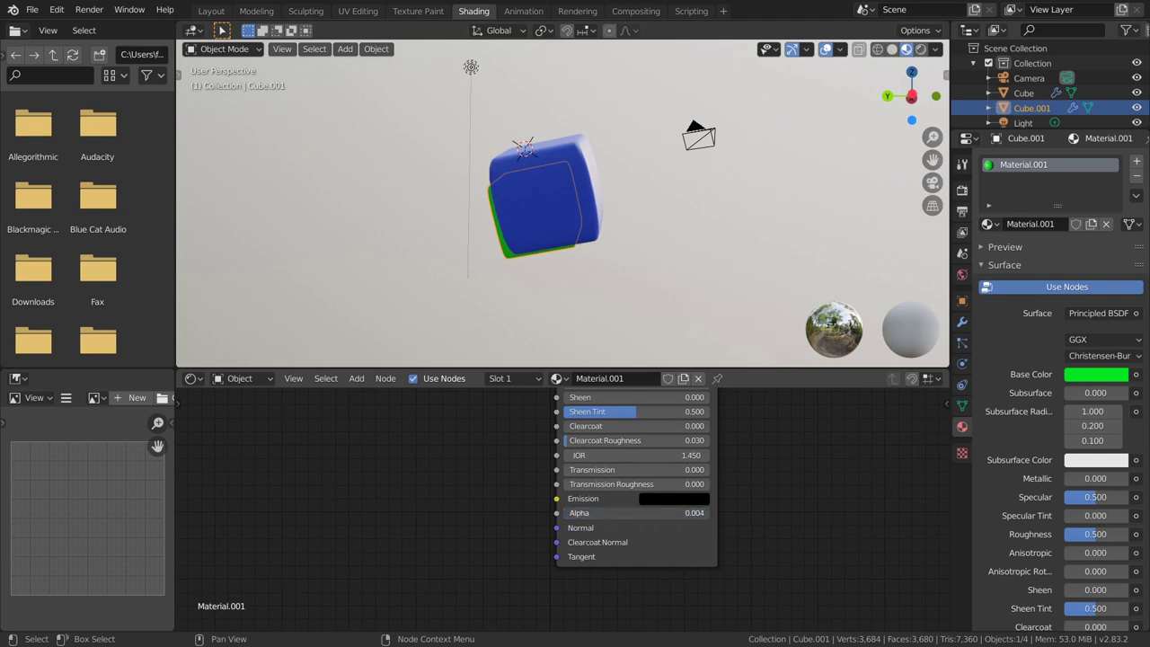
# Select the original Cube and reach its material's Blend Mode setting.
pyautogui.click(590, 166)
pyautogui.moveTo(570, 189)
pyautogui.mouseDown(button='middle')
pyautogui.moveTo(539, 187)
pyautogui.moveTo(569, 183)
pyautogui.mouseUp(button='middle')
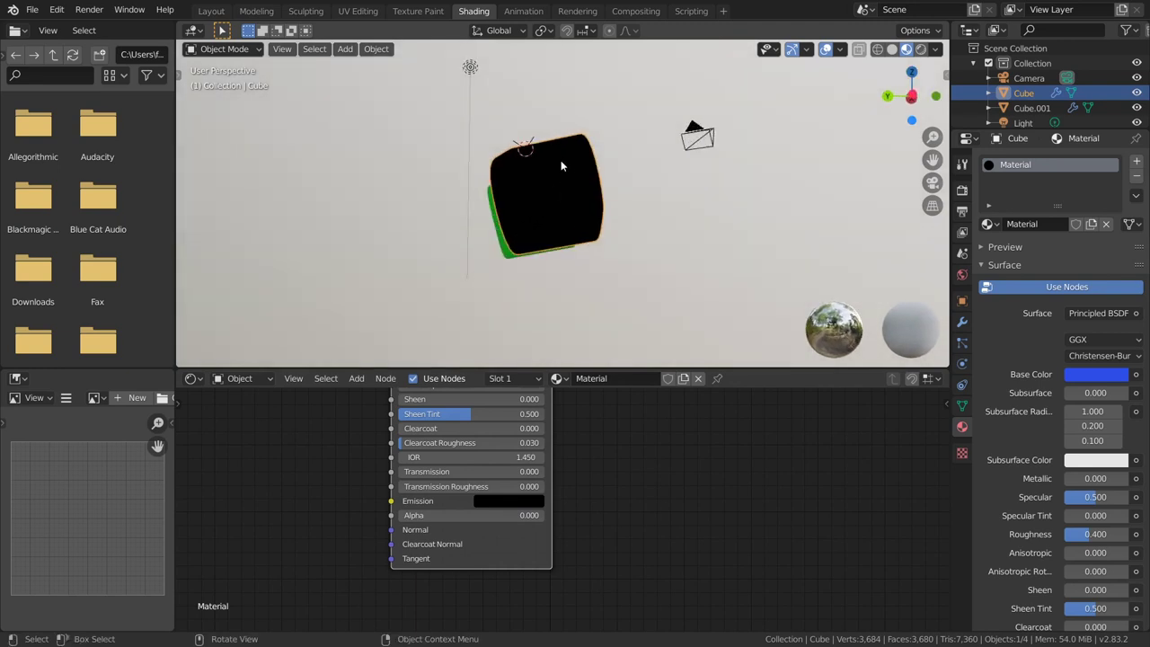
pyautogui.scroll(-2, 1057, 378)
pyautogui.scroll(-4, 1057, 378)
pyautogui.scroll(-1, 1056, 377)
pyautogui.scroll(-2, 1056, 375)
pyautogui.scroll(-2, 1056, 375)
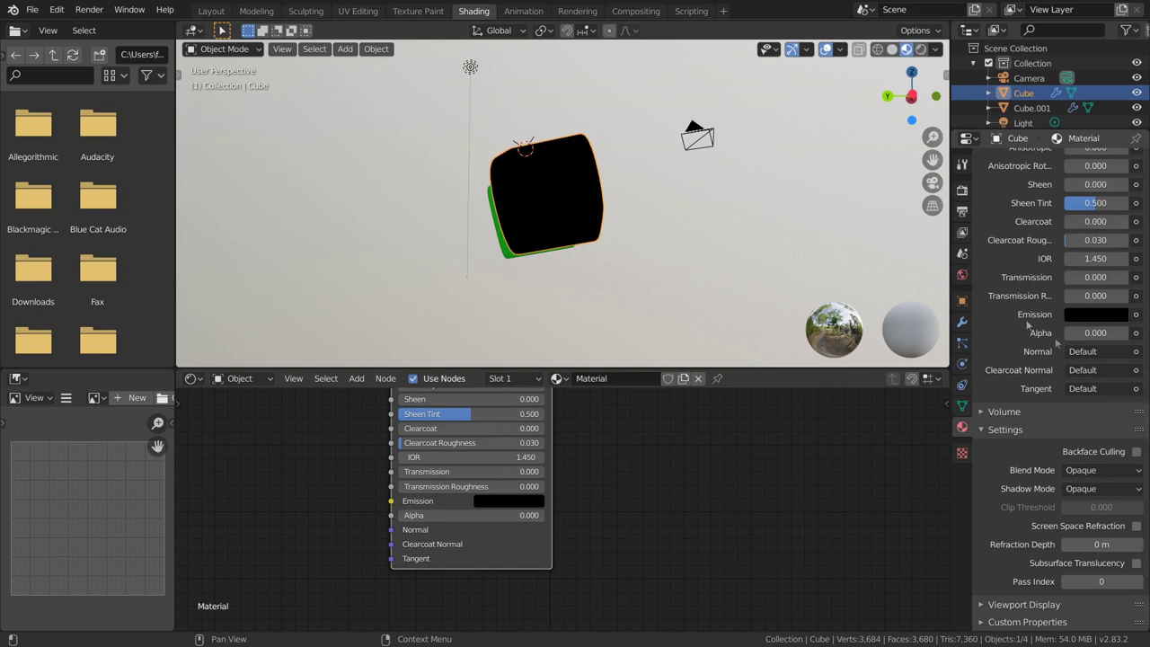
pyautogui.click(1082, 478)
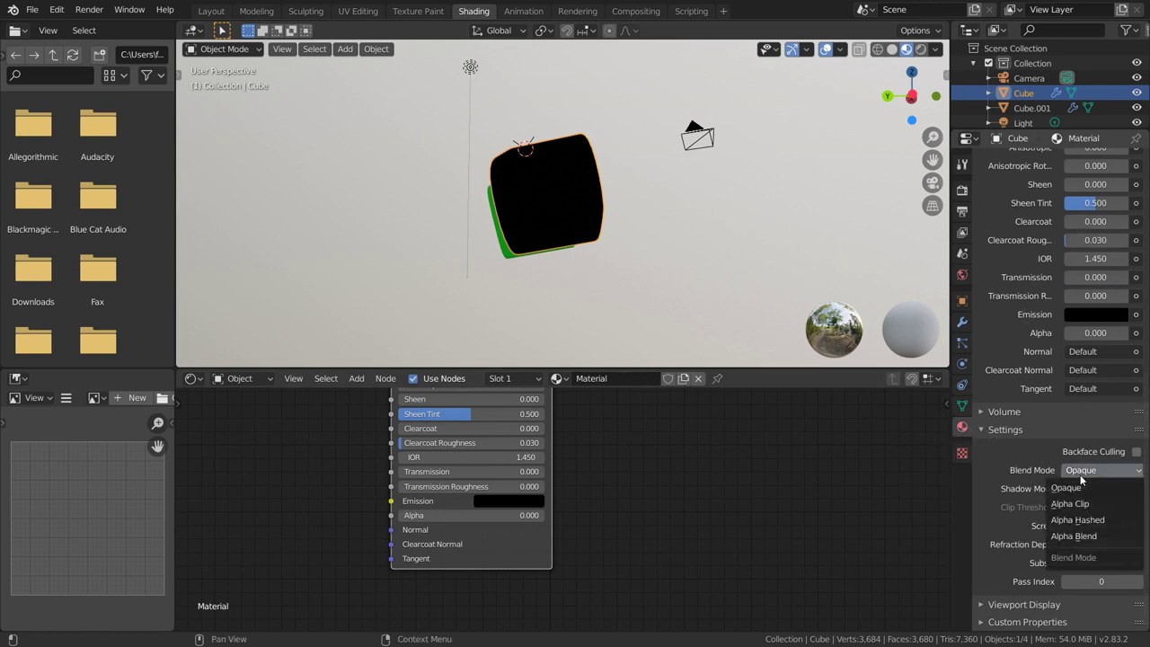
# Set the blue material to Alpha Blend with alpha 0.633 and IOR 3.250.
pyautogui.click(1076, 536)
pyautogui.moveTo(719, 224); pyautogui.dragTo(533, 157, button='middle')
pyautogui.moveTo(449, 515); pyautogui.dragTo(497, 515)
pyautogui.moveTo(472, 456)
pyautogui.mouseDown()
pyautogui.moveTo(503, 456)
pyautogui.moveTo(490, 456)
pyautogui.mouseUp()
# Set transmission to 0.338 and transmission roughness to 0.542 on the blue material.
pyautogui.keyDown('ctrl'); pyautogui.scroll(5, 450, 503); pyautogui.keyUp('ctrl')
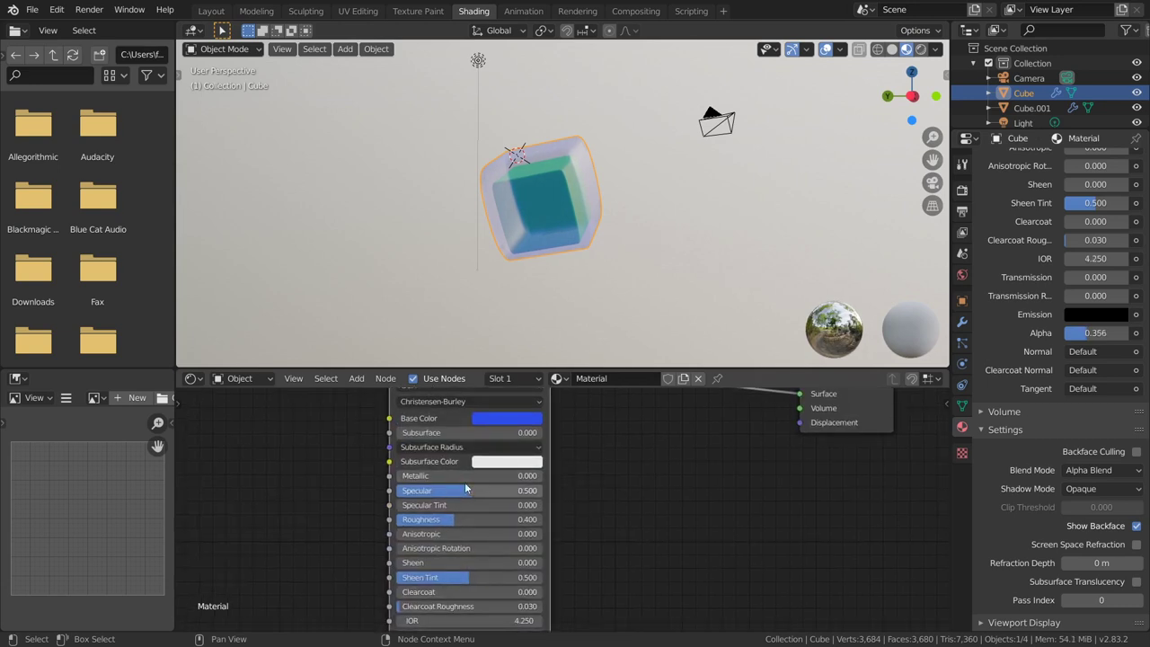
pyautogui.moveTo(503, 269)
pyautogui.mouseDown(button='middle')
pyautogui.moveTo(602, 261)
pyautogui.moveTo(561, 260)
pyautogui.moveTo(588, 275)
pyautogui.moveTo(591, 225)
pyautogui.moveTo(575, 269)
pyautogui.mouseUp(button='middle')
pyautogui.scroll(3, 503, 503)
pyautogui.moveTo(539, 489)
pyautogui.mouseDown()
pyautogui.moveTo(575, 489)
pyautogui.moveTo(449, 489)
pyautogui.moveTo(670, 513)
pyautogui.moveTo(634, 513)
pyautogui.mouseUp()
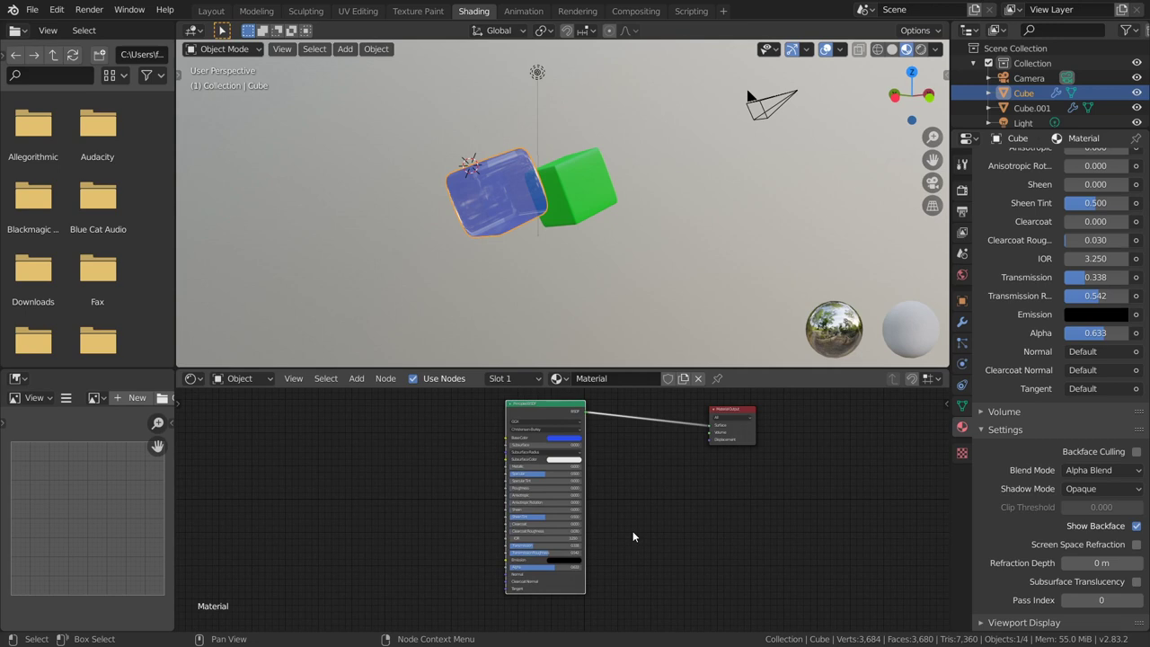
pyautogui.scroll(4, 1076, 418)
pyautogui.scroll(6, 1076, 418)
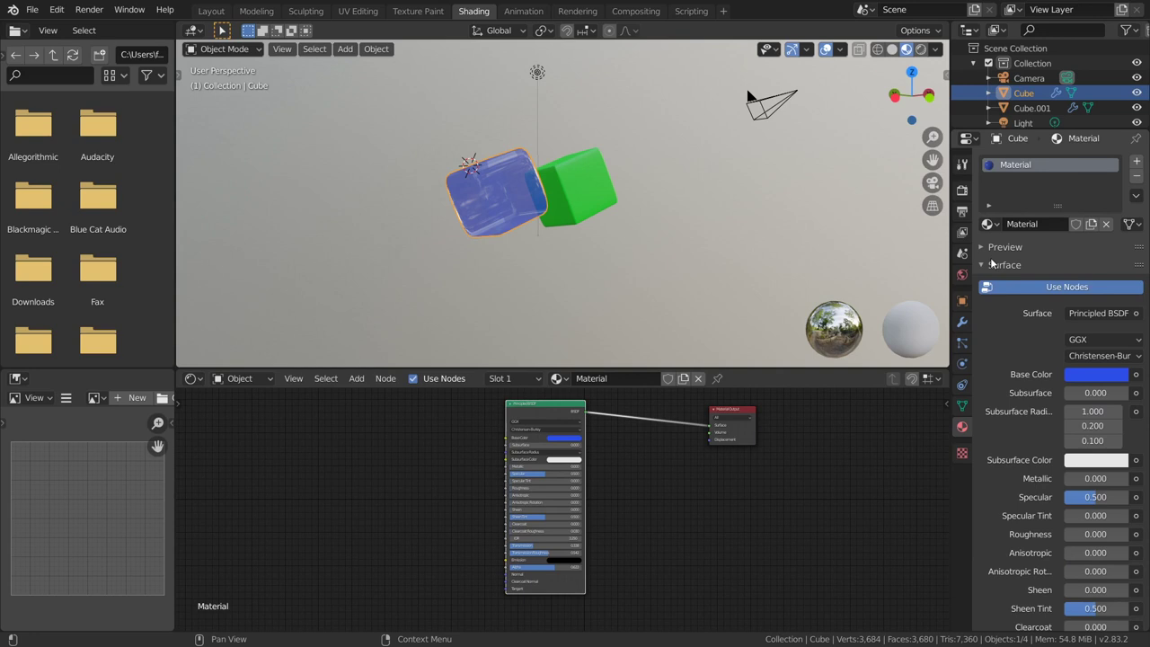
pyautogui.click(962, 166)
pyautogui.click(962, 190)
pyautogui.scroll(3, 698, 570)
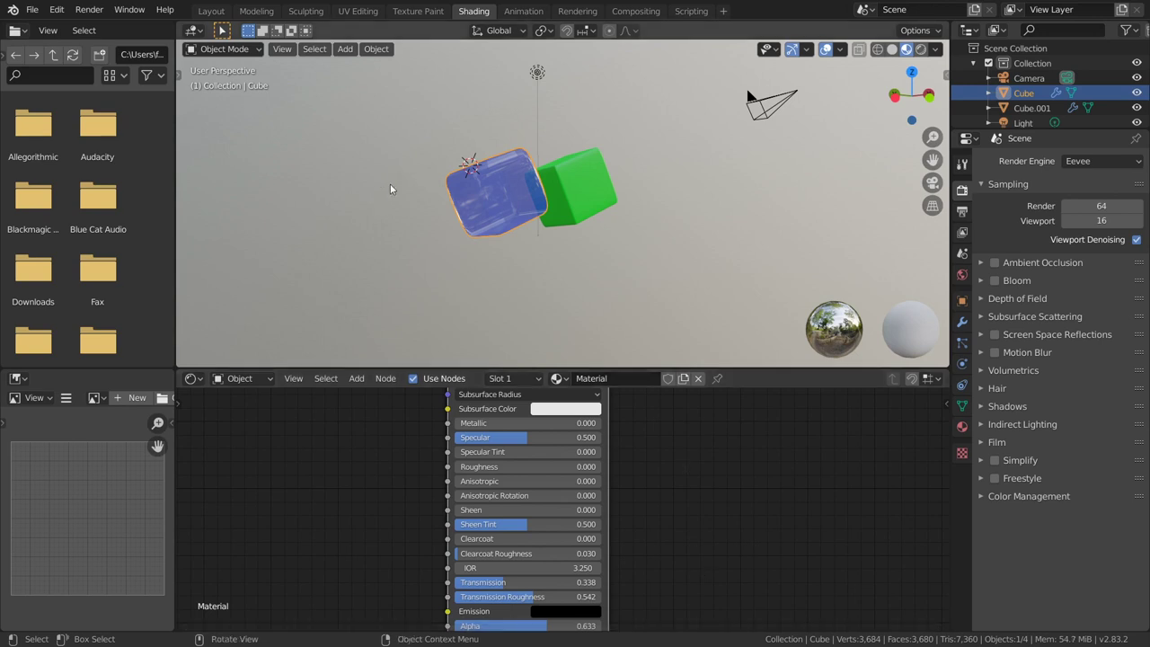
pyautogui.moveTo(503, 210)
pyautogui.mouseDown(button='middle')
pyautogui.moveTo(366, 253)
pyautogui.moveTo(445, 219)
pyautogui.moveTo(431, 228)
pyautogui.mouseUp(button='middle')
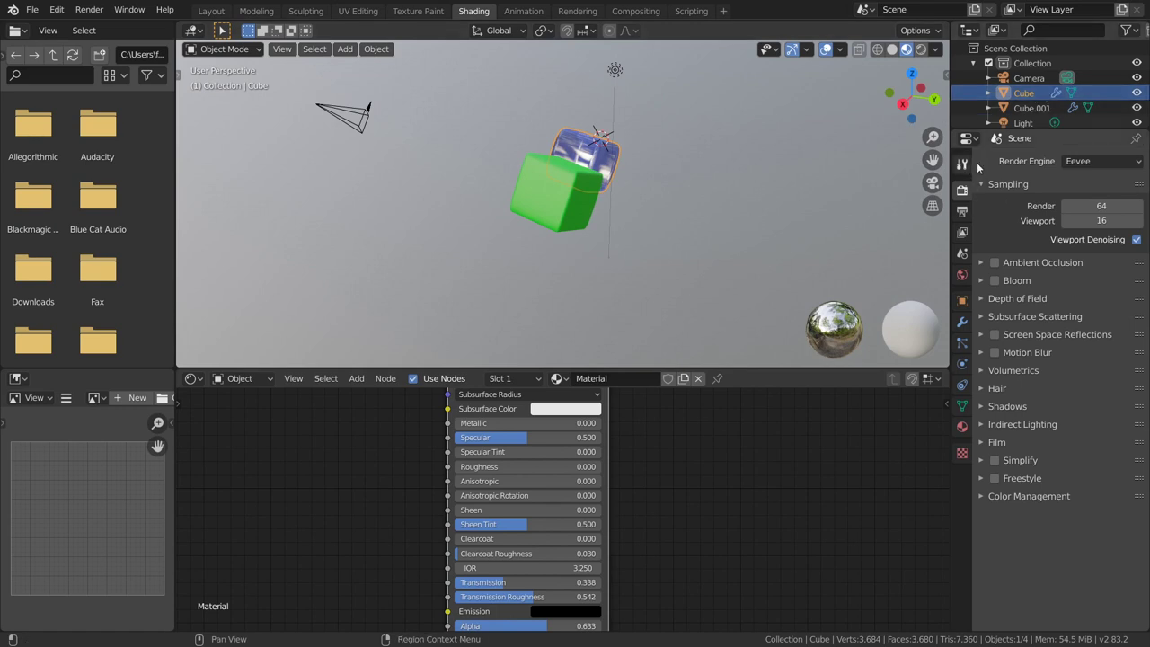
# Switch the render engine to Cycles using GPU Compute.
pyautogui.click(1104, 161)
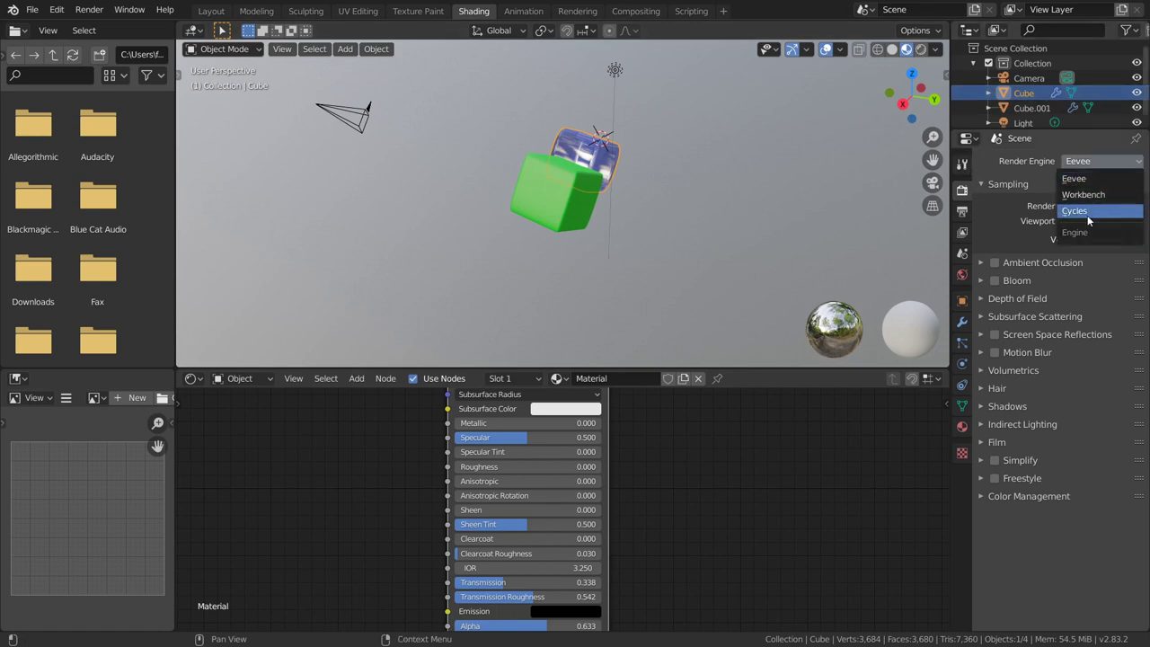
pyautogui.click(1085, 211)
pyautogui.click(1130, 196)
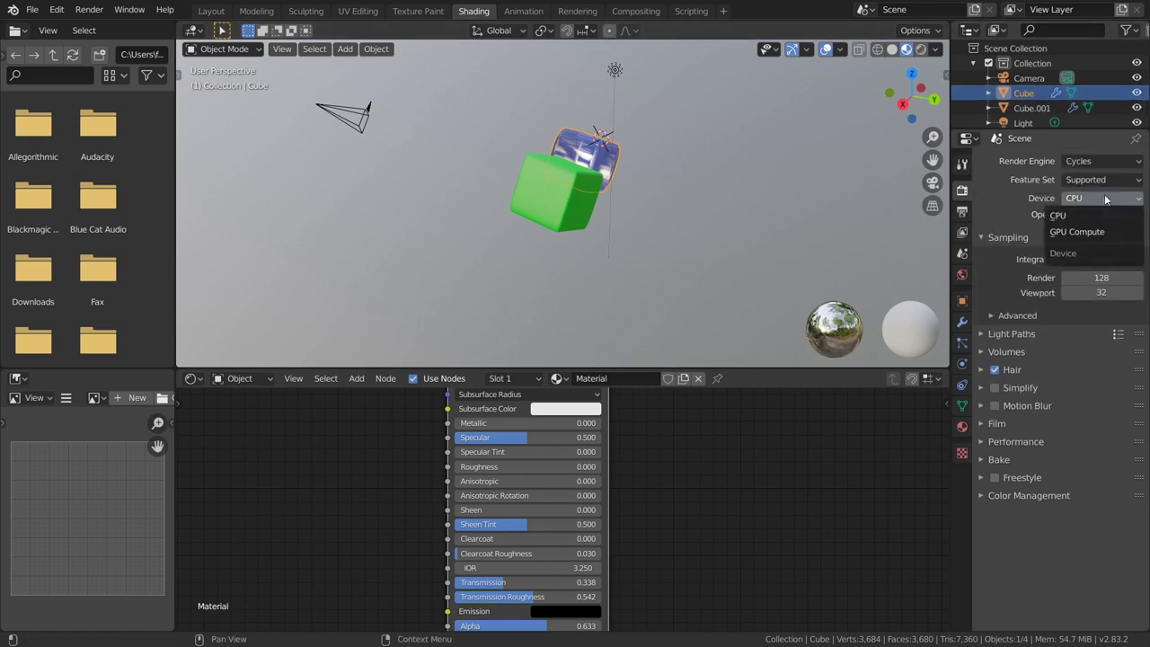
pyautogui.click(1081, 233)
pyautogui.scroll(1, 575, 399)
pyautogui.scroll(-2, 575, 399)
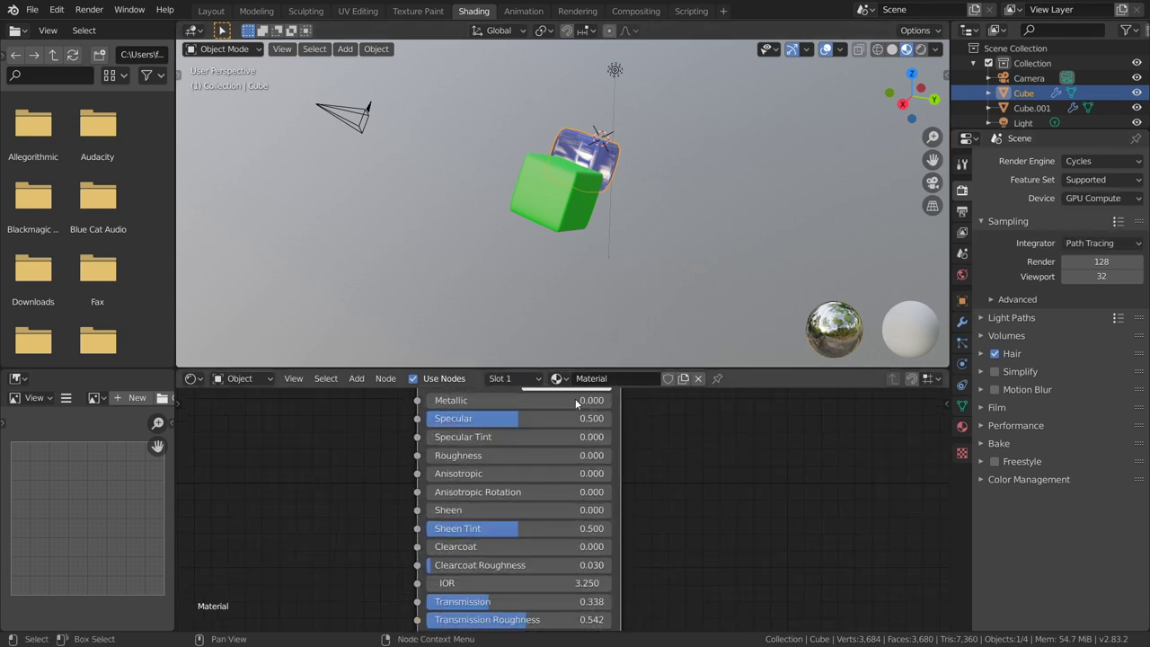
pyautogui.scroll(-2, 575, 400)
pyautogui.moveTo(593, 193); pyautogui.dragTo(606, 184, button='middle')
# Preview in Rendered shading with a blue world at strength 5.4 and an orange cube.
pyautogui.click(922, 49)
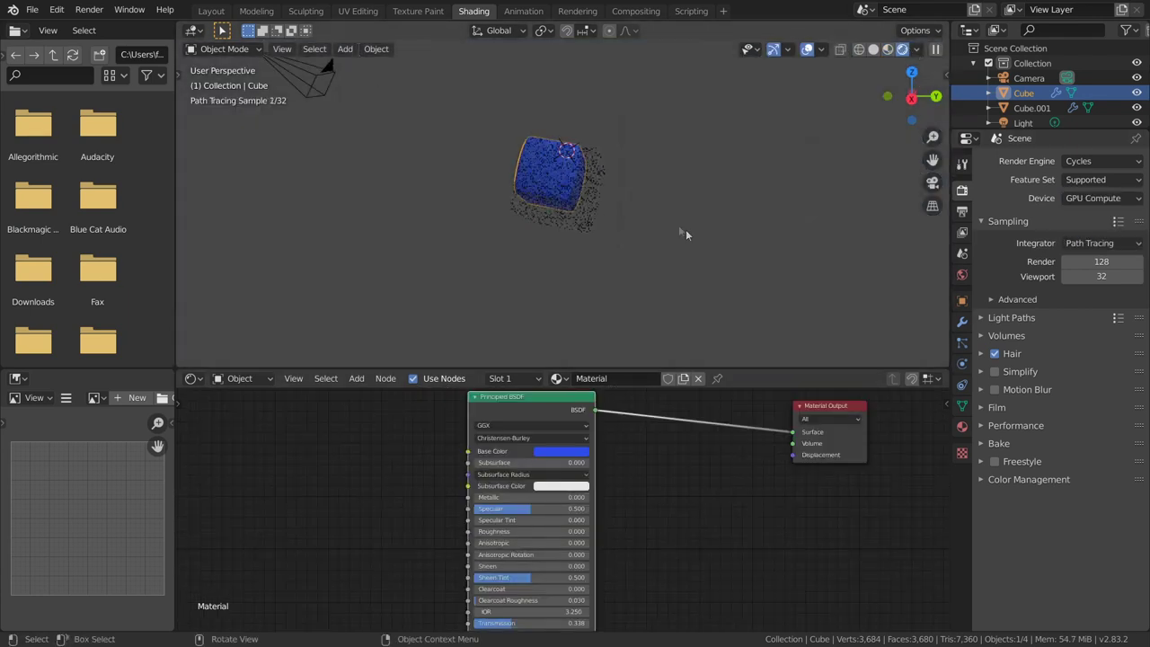
pyautogui.moveTo(638, 224); pyautogui.dragTo(468, 226, button='middle')
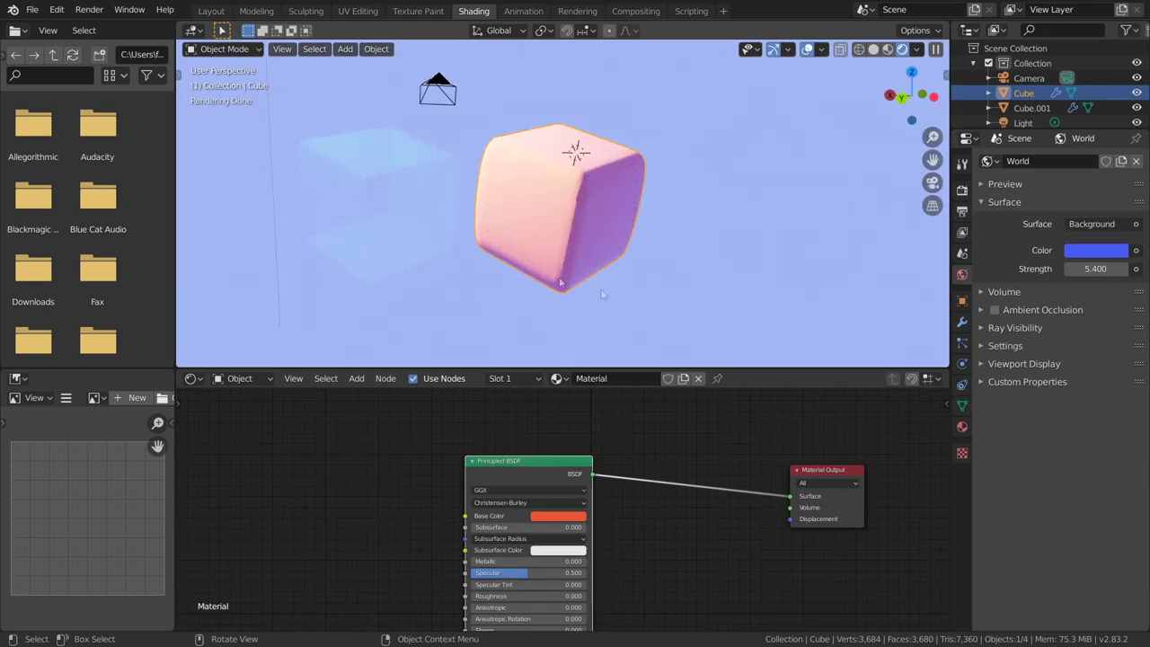
pyautogui.scroll(-1, 626, 507)
pyautogui.moveTo(626, 507); pyautogui.dragTo(793, 460, button='middle')
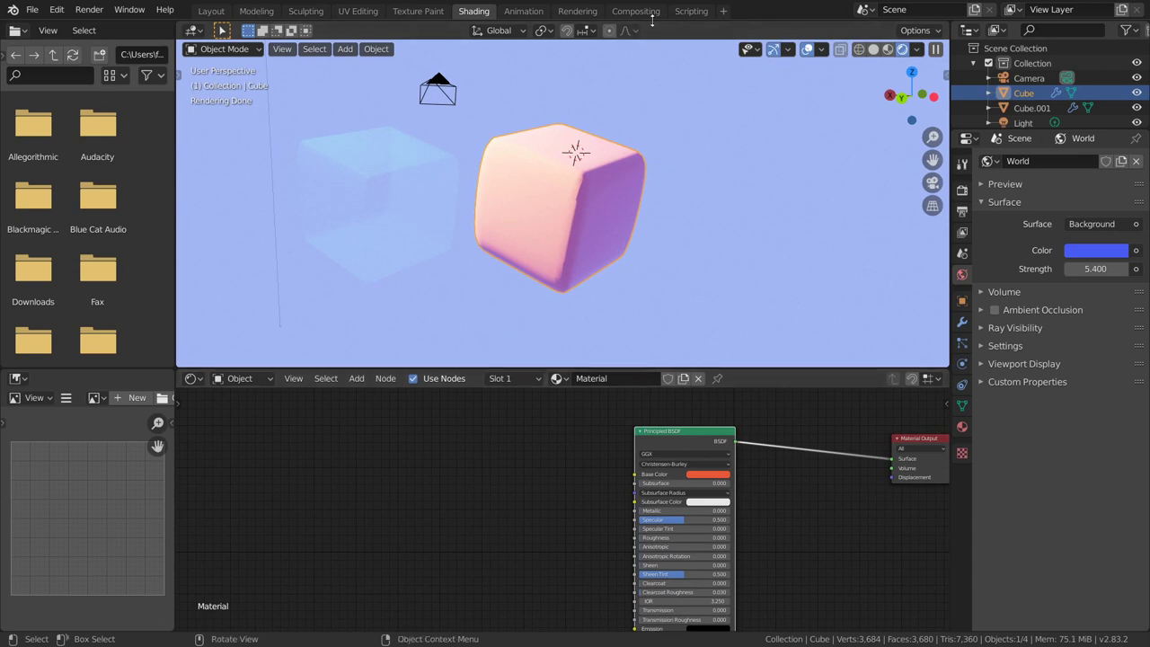
pyautogui.scroll(-1, 692, 431)
pyautogui.moveTo(693, 431); pyautogui.dragTo(615, 425, button='middle')
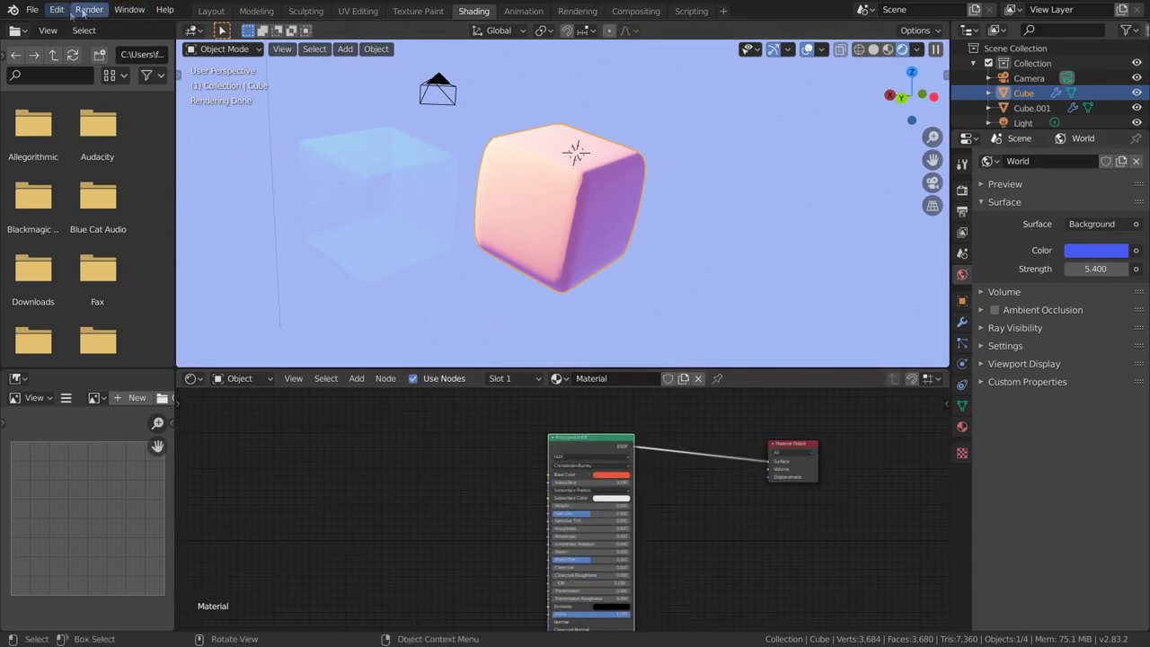
# Render the frame, view its Depth pass, switch back to Combined, then close the render window.
pyautogui.click(90, 11)
pyautogui.click(108, 27)
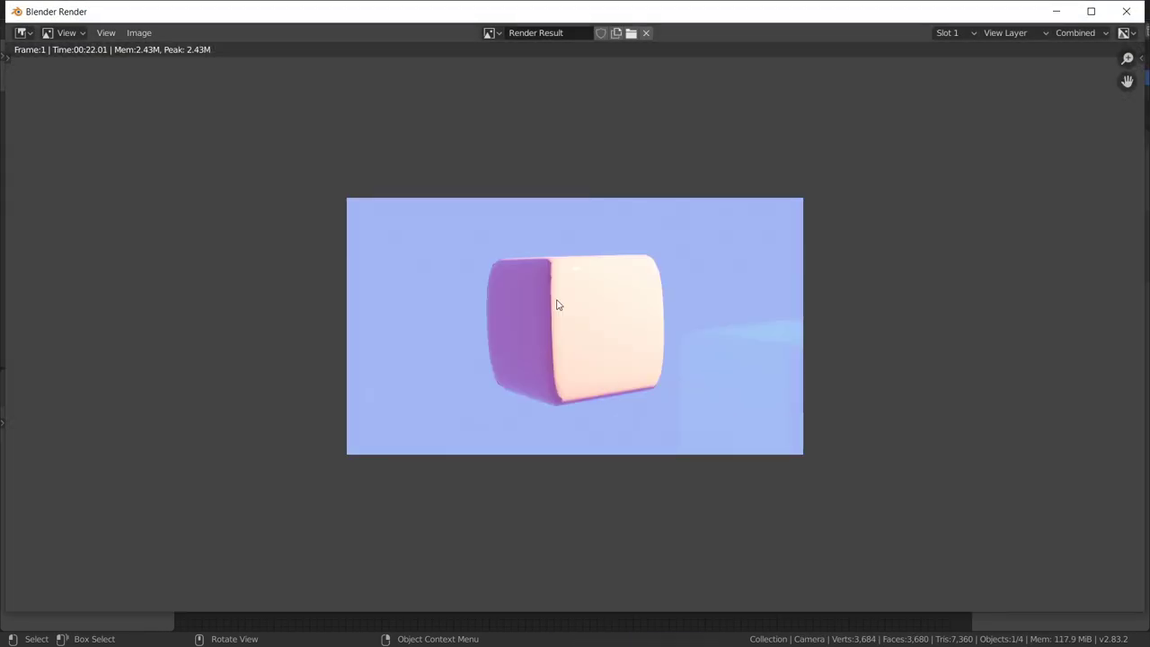
pyautogui.click(1078, 32)
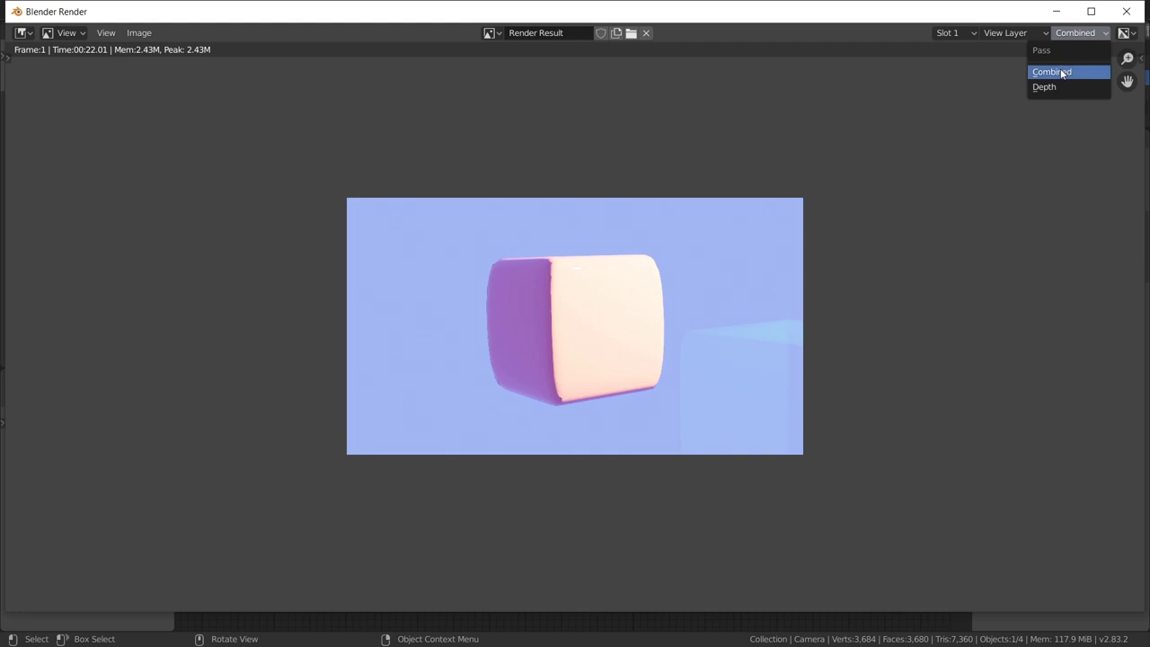
pyautogui.click(1056, 74)
pyautogui.click(1079, 34)
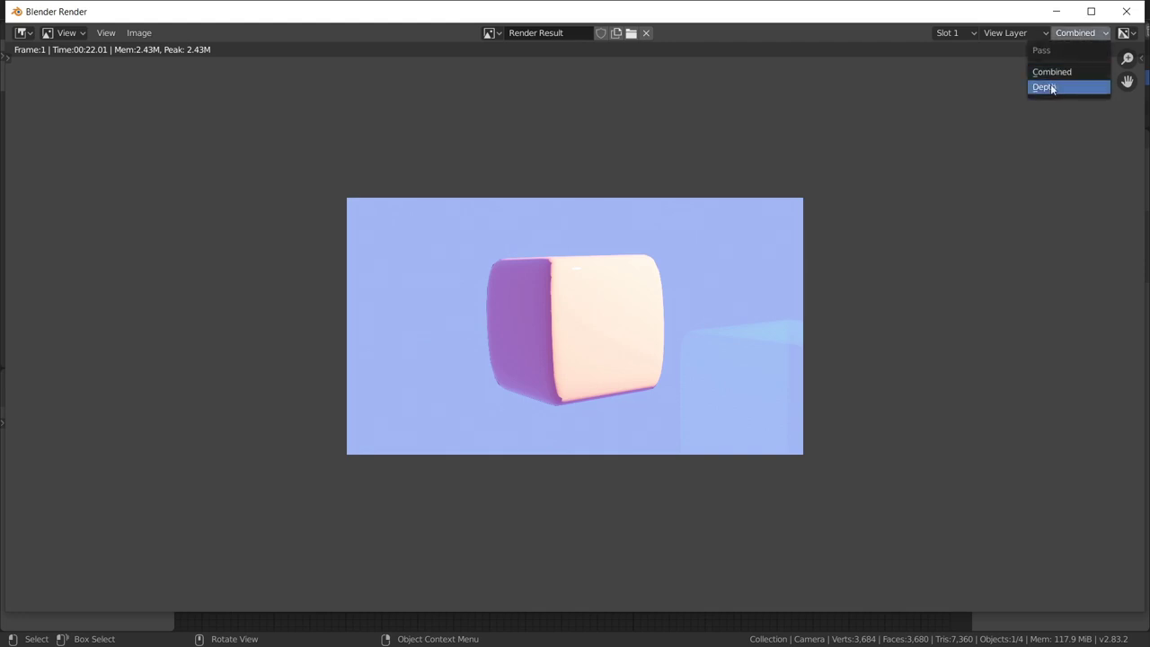
pyautogui.click(1051, 88)
pyautogui.click(1078, 34)
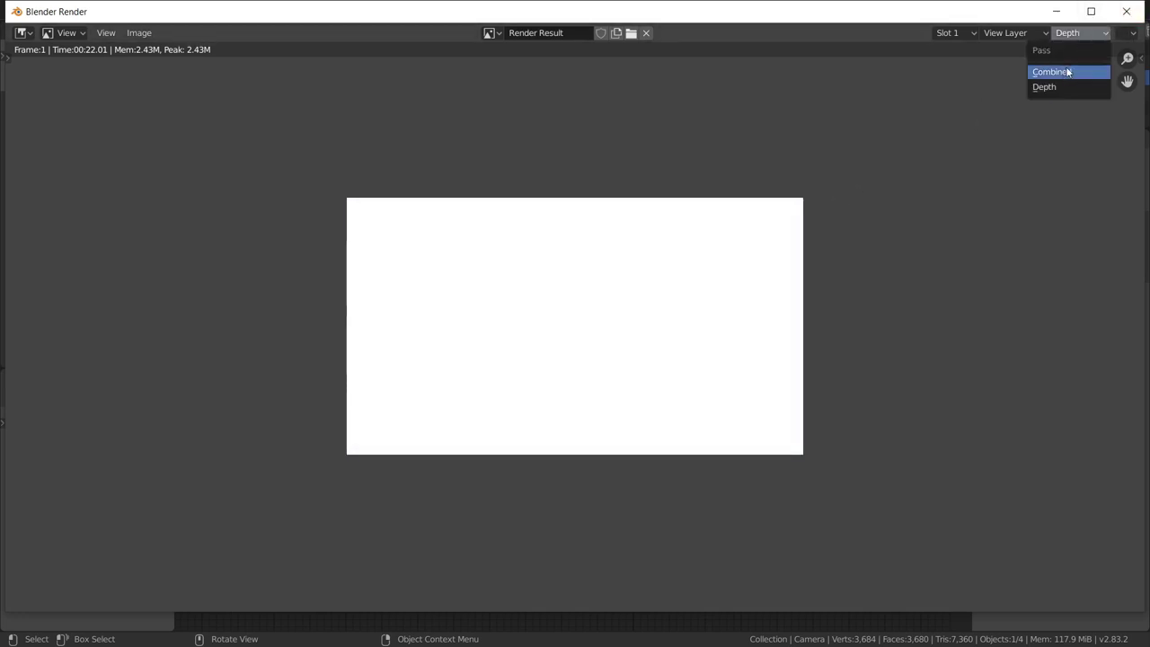
pyautogui.click(1048, 70)
pyautogui.click(1126, 10)
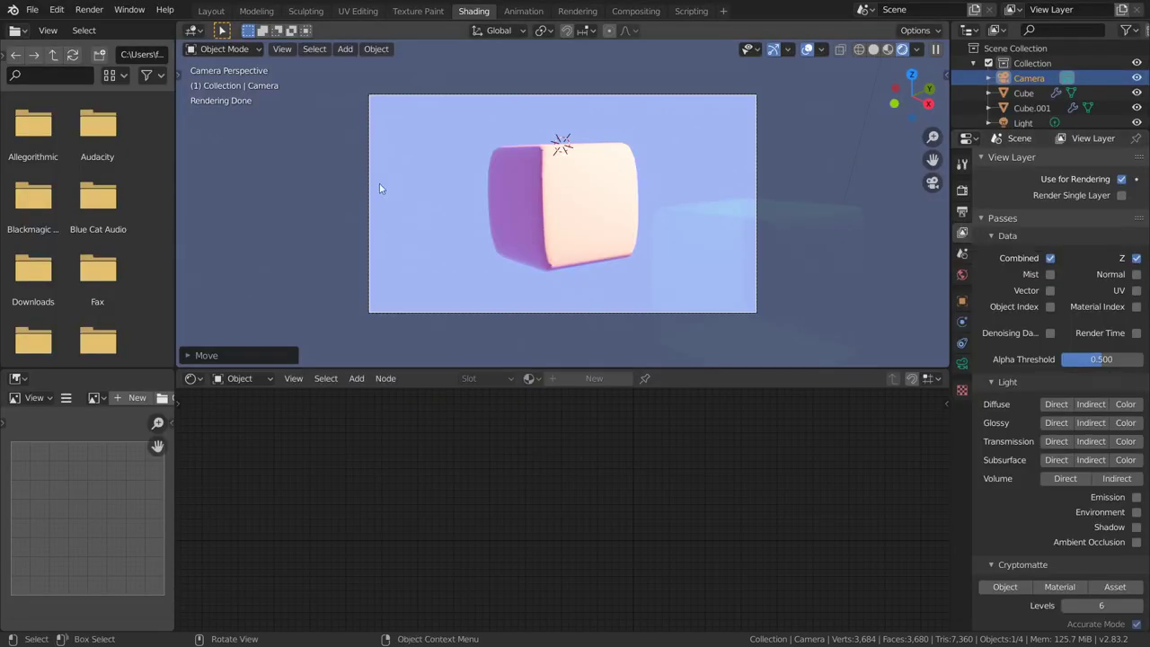
# Enable the Material Index pass and the Direct passes for Diffuse, Glossy and Transmission.
pyautogui.scroll(-2, 1014, 404)
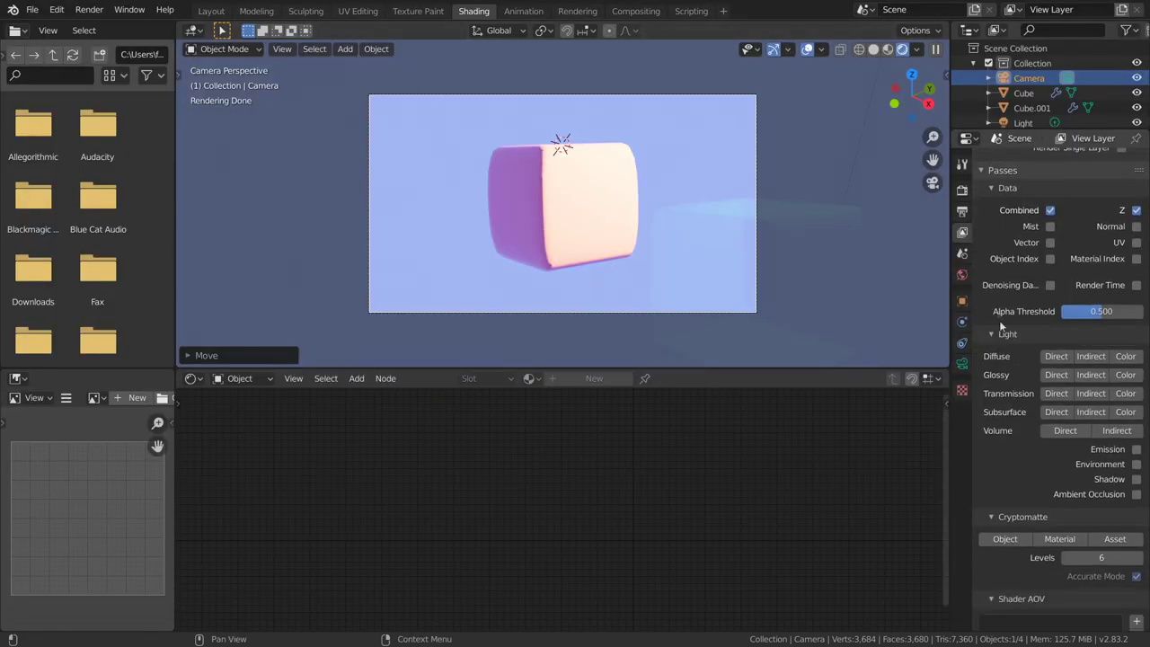
pyautogui.click(1136, 259)
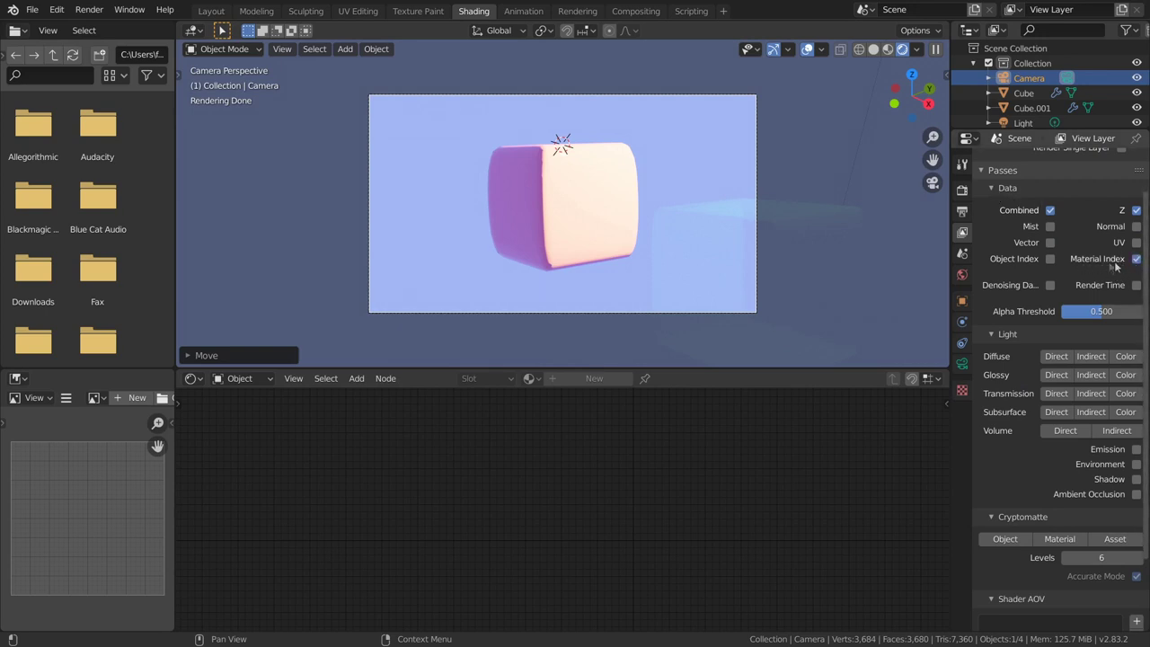
pyautogui.scroll(-1, 1035, 311)
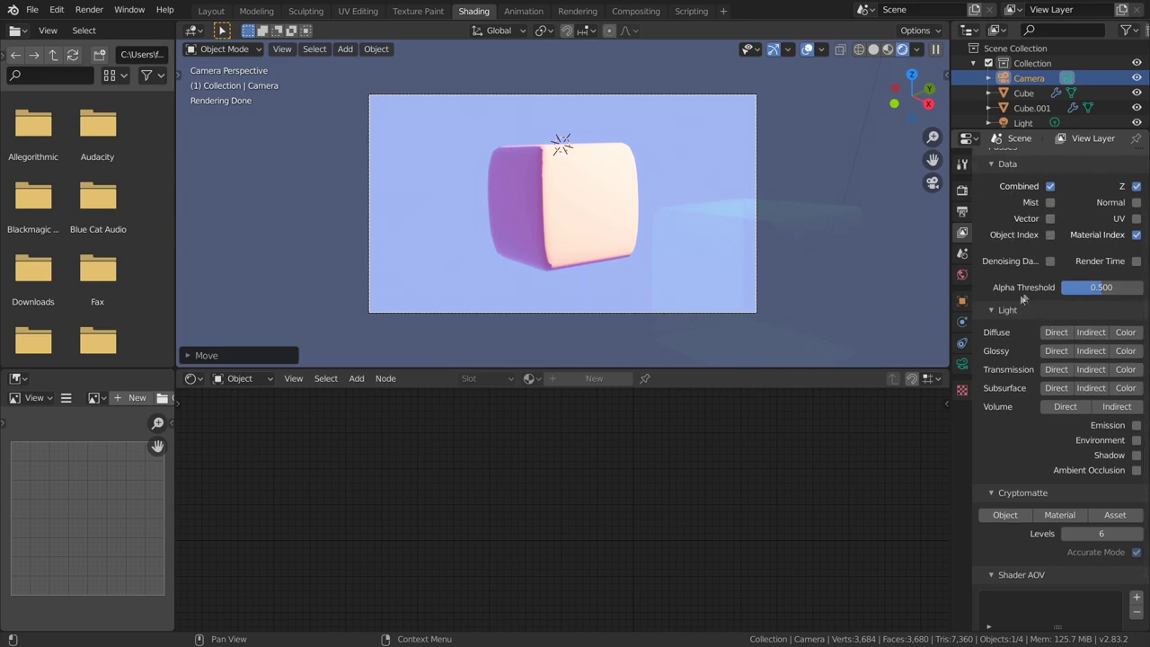
pyautogui.moveTo(1056, 333); pyautogui.dragTo(1071, 406)
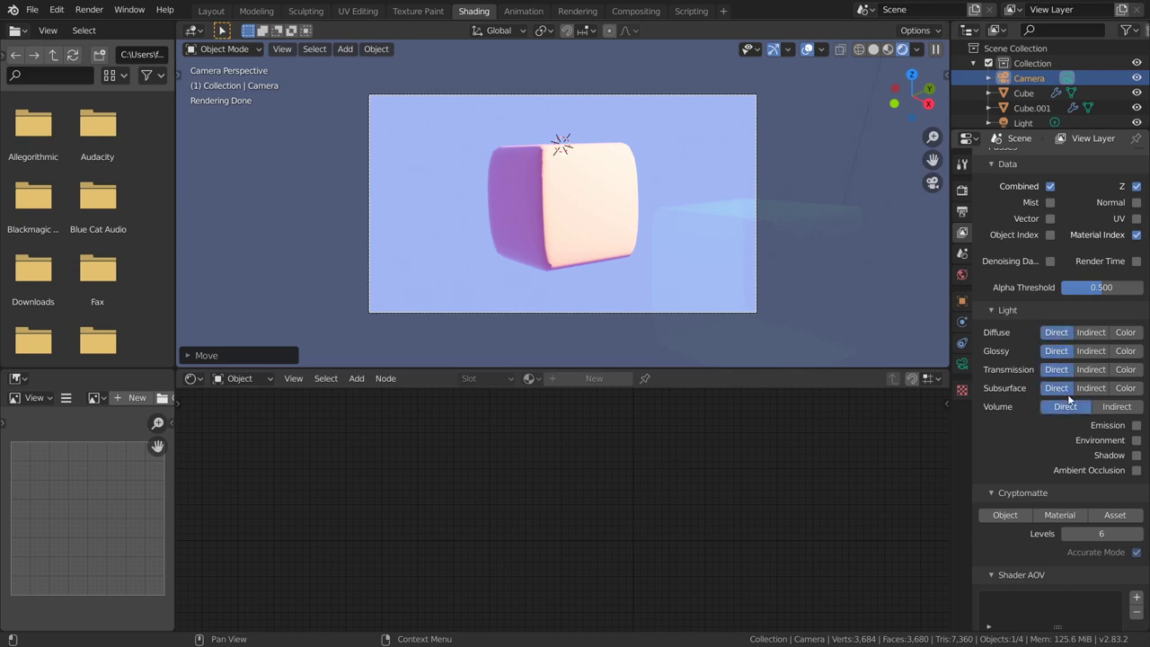
# Enable the Emission, Shadow and Cryptomatte Material passes.
pyautogui.scroll(-1, 1074, 404)
pyautogui.click(1135, 403)
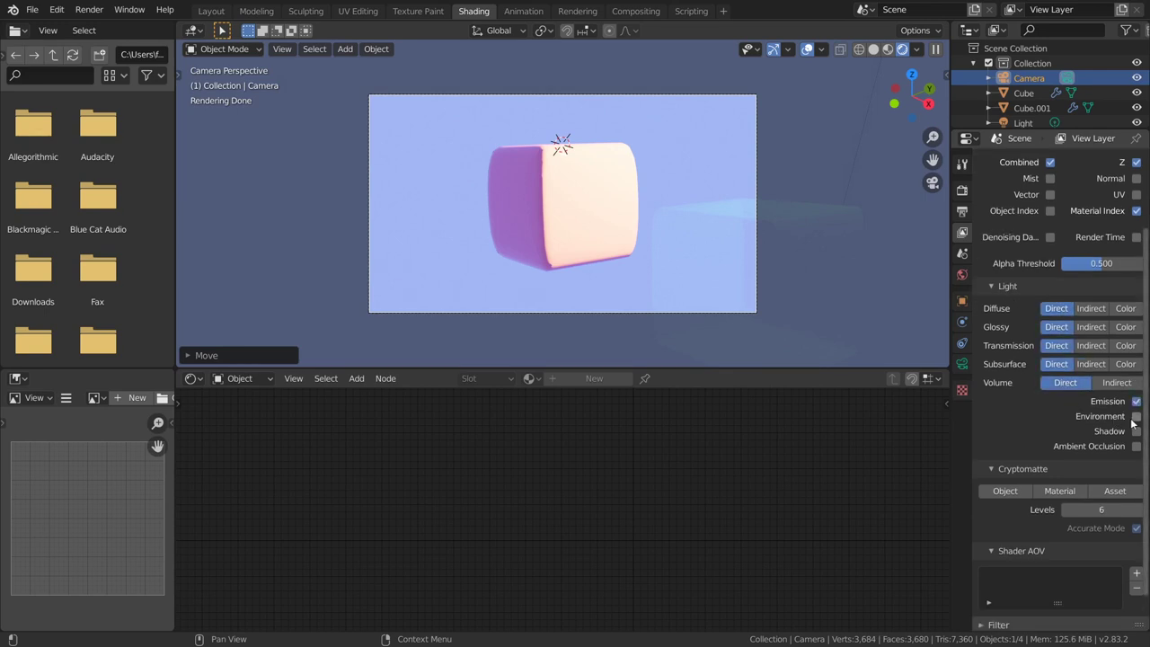
pyautogui.click(1136, 433)
pyautogui.scroll(-1, 1069, 452)
pyautogui.scroll(-1, 1070, 452)
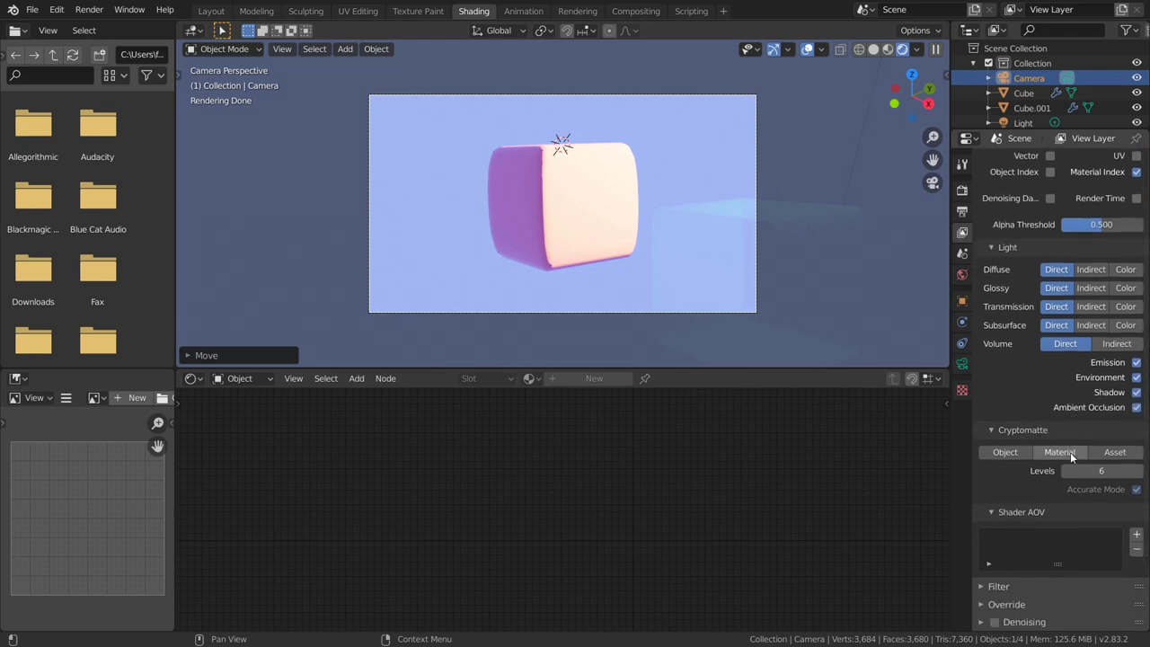
pyautogui.click(1068, 456)
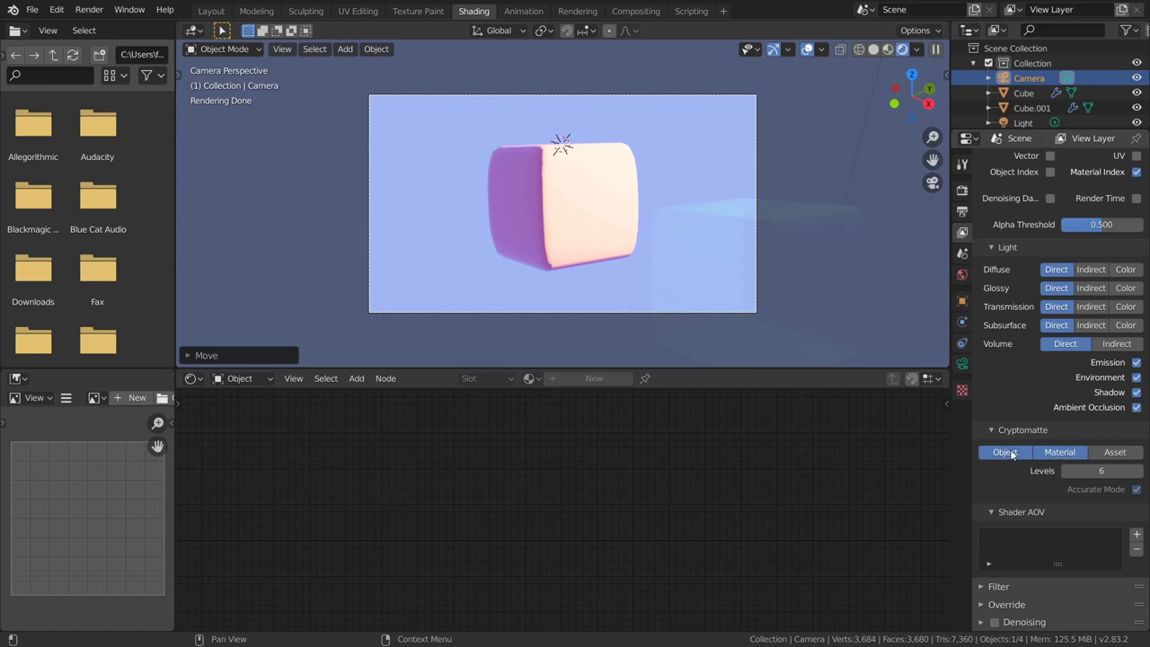
pyautogui.click(97, 9)
pyautogui.click(103, 30)
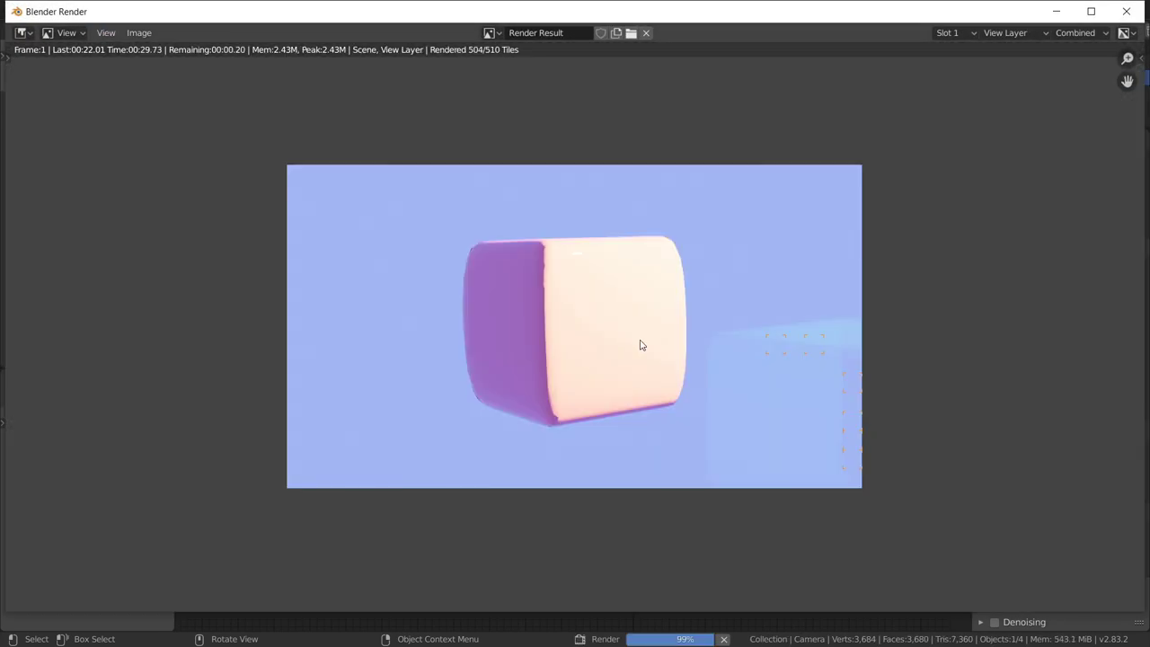
pyautogui.click(1068, 33)
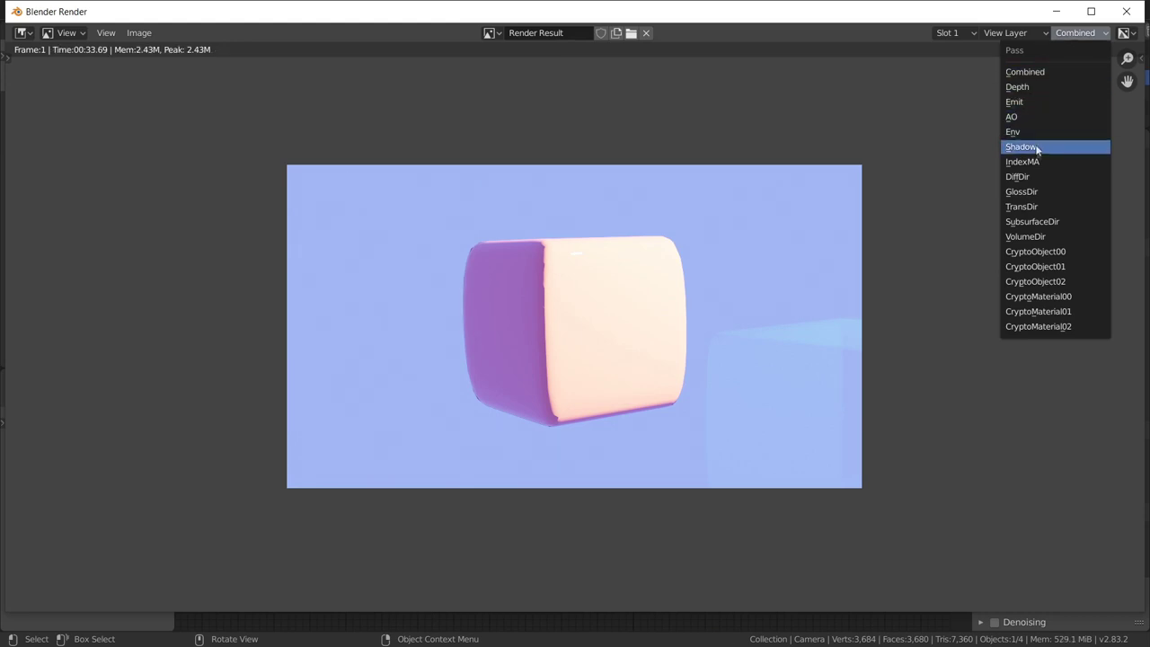
pyautogui.click(1033, 72)
pyautogui.click(1078, 33)
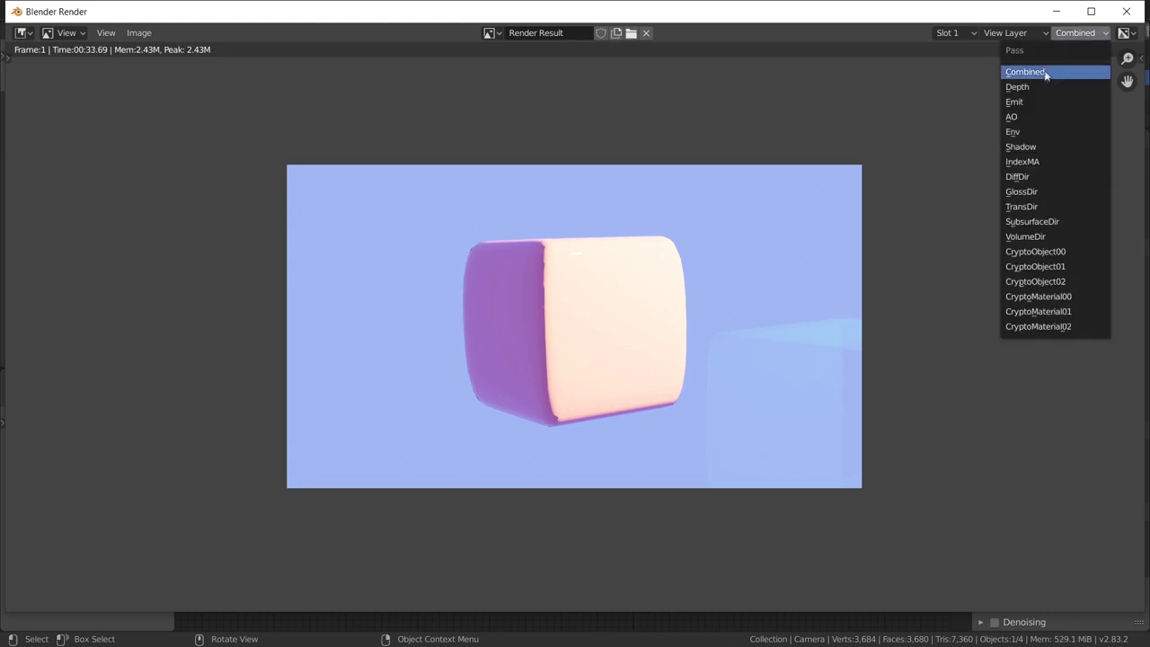
pyautogui.click(1033, 86)
pyautogui.click(1078, 33)
pyautogui.click(1047, 101)
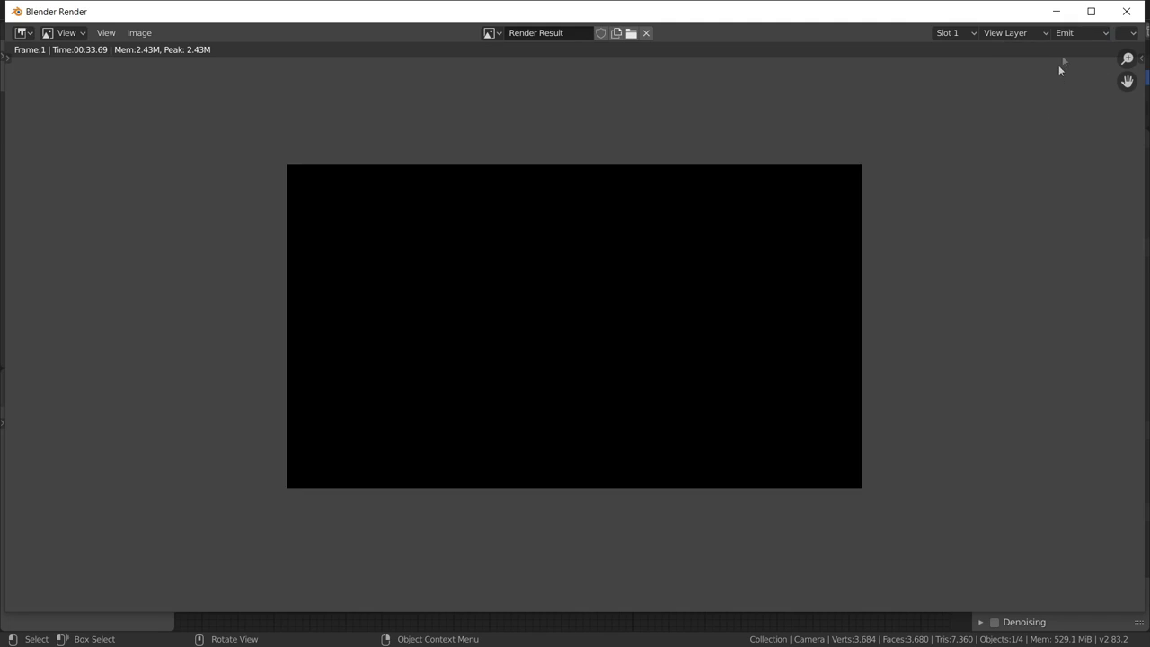
pyautogui.click(1081, 33)
pyautogui.click(1042, 117)
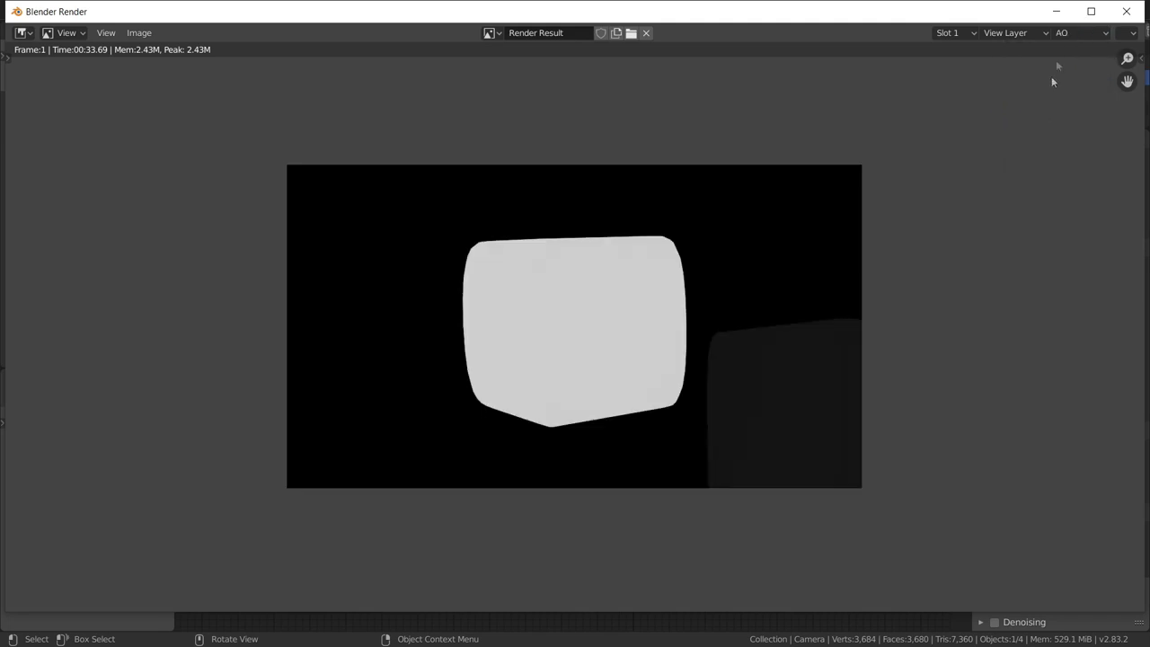
pyautogui.click(1072, 36)
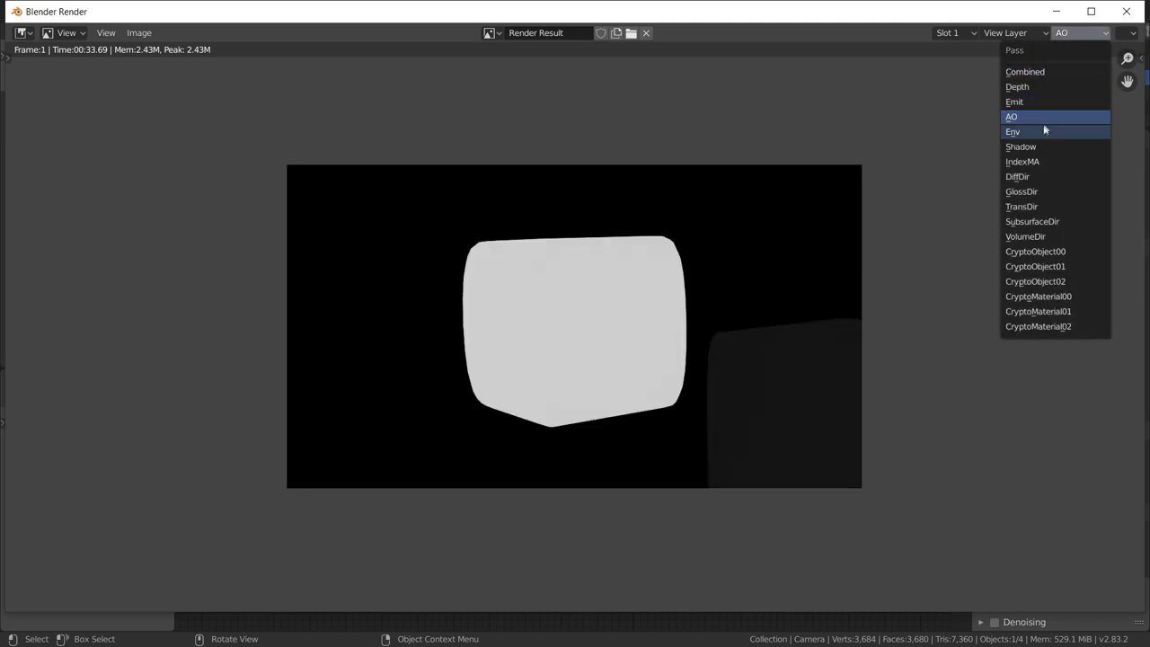
pyautogui.click(1040, 132)
pyautogui.click(1082, 33)
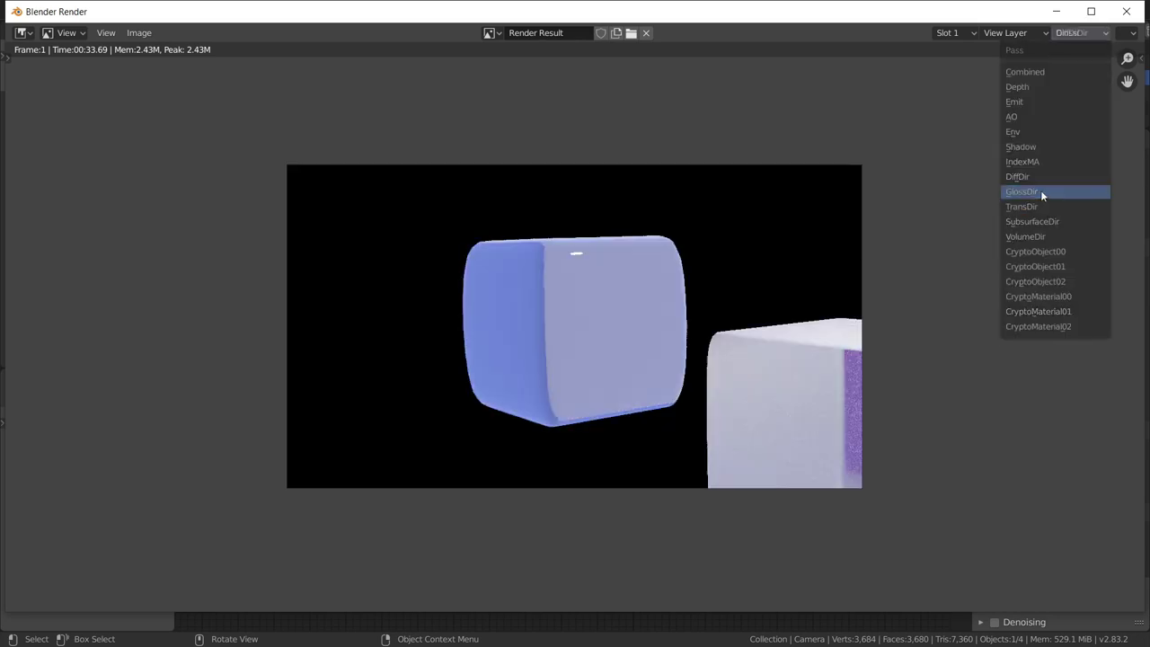
pyautogui.click(1040, 190)
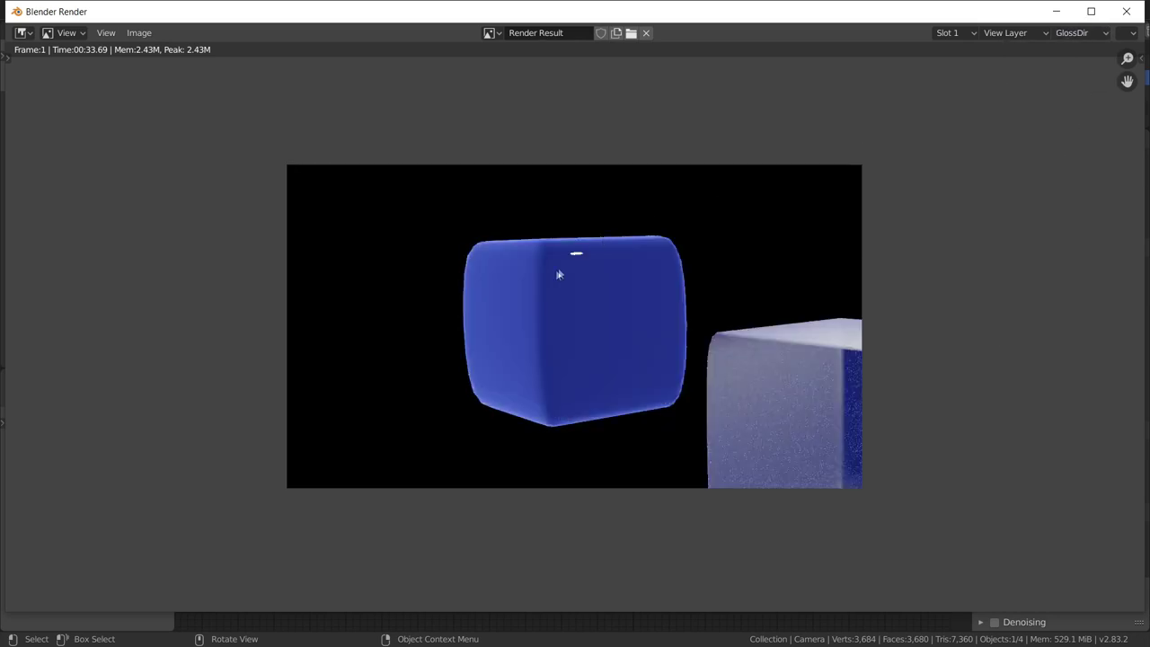
pyautogui.click(1069, 34)
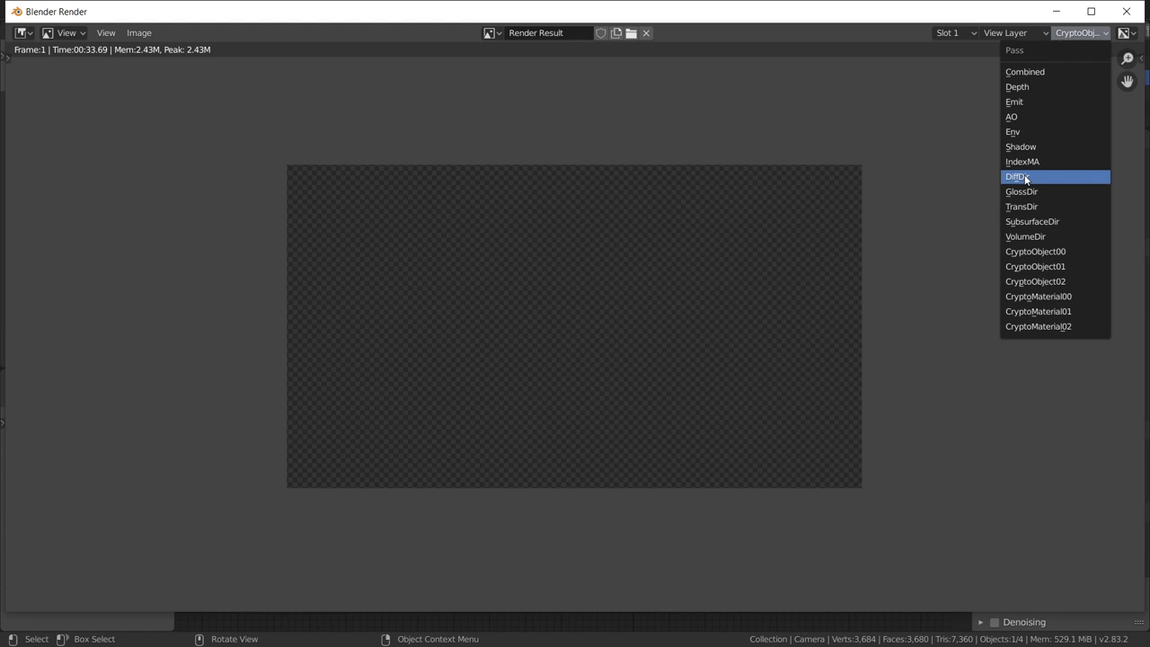
pyautogui.click(1125, 11)
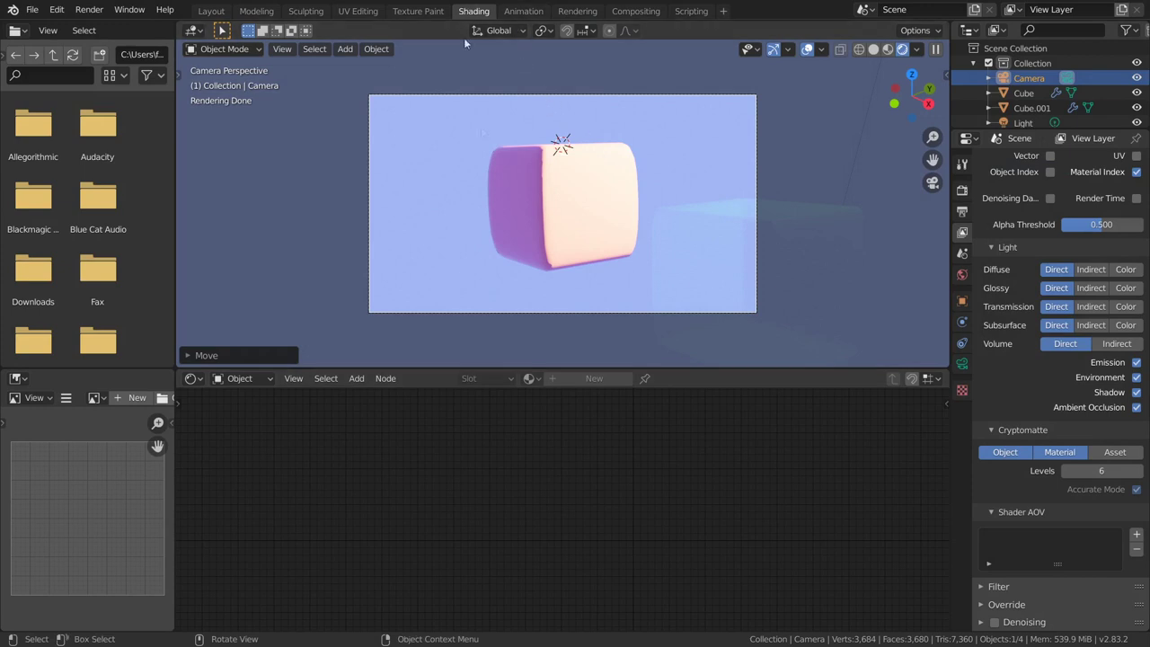
# Select the Cube and add a Noise Texture node to the left of its shader nodes.
pyautogui.click(598, 223)
pyautogui.scroll(2, 627, 510)
pyautogui.scroll(2, 627, 511)
pyautogui.moveTo(627, 510); pyautogui.dragTo(505, 488, button='middle')
pyautogui.hotkey('shift', 'a')
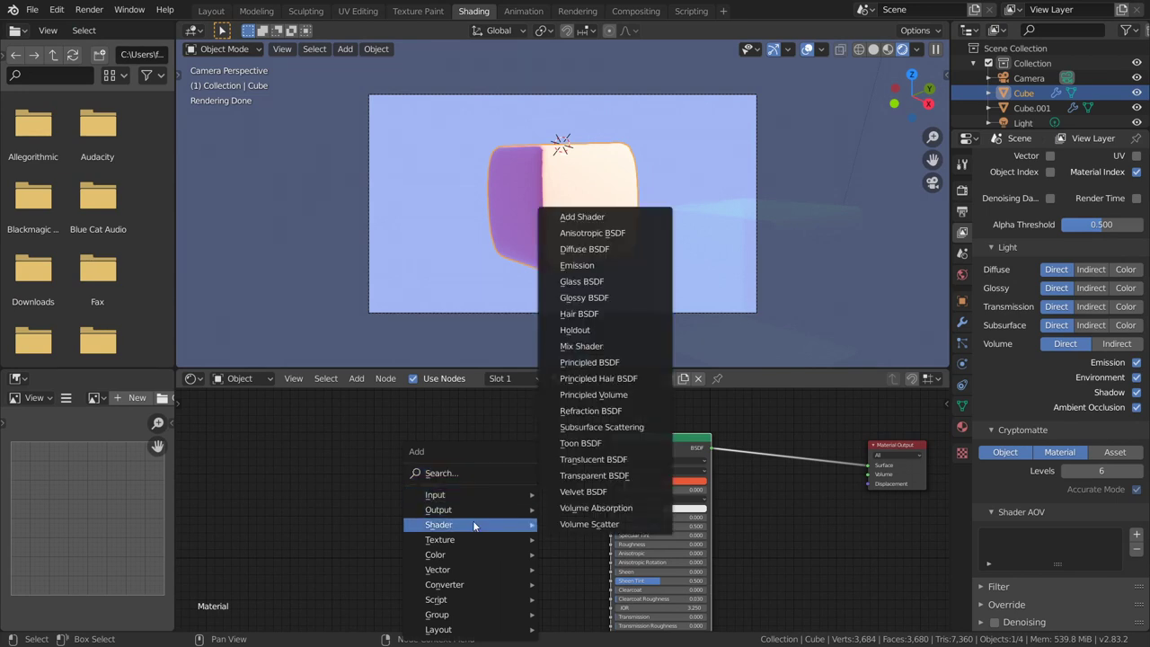
pyautogui.moveTo(439, 539)
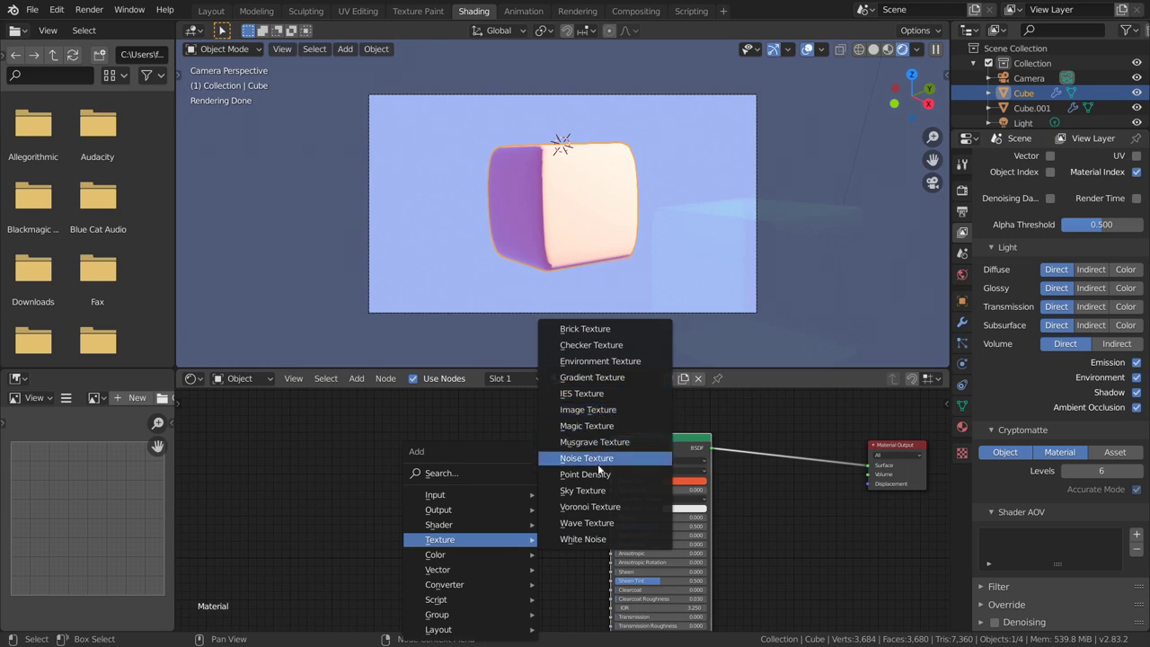
pyautogui.click(601, 458)
pyautogui.click(323, 460)
pyautogui.scroll(2, 359, 464)
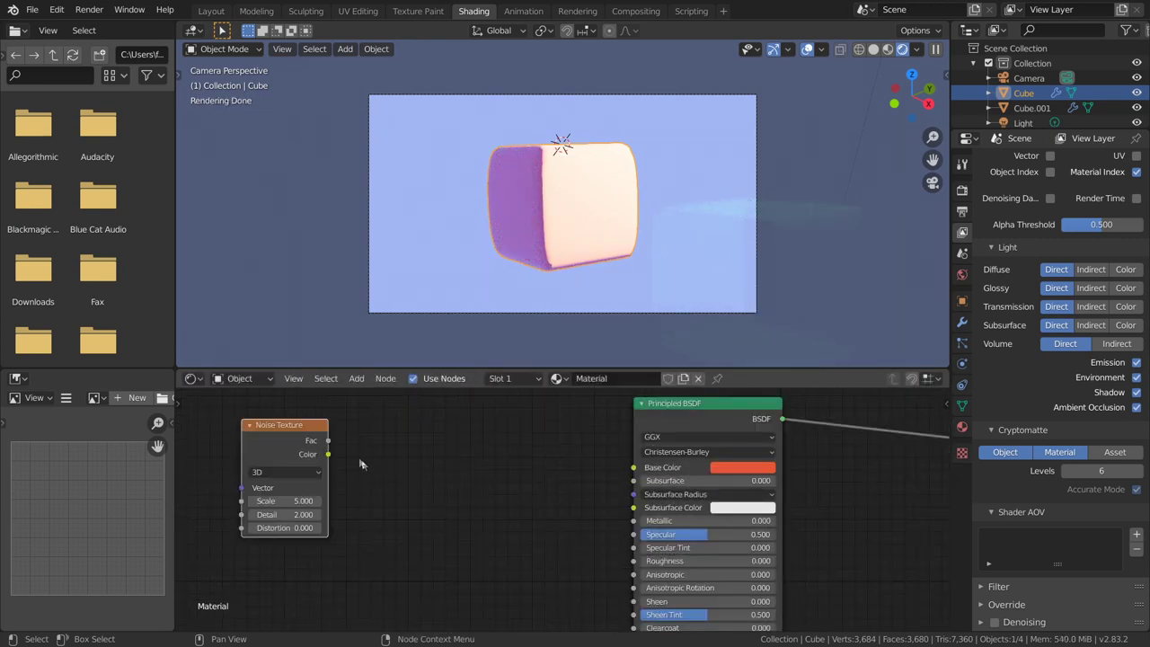
pyautogui.moveTo(289, 435)
pyautogui.mouseDown()
pyautogui.moveTo(223, 449)
pyautogui.moveTo(633, 467)
pyautogui.mouseUp()
# Connect the Noise Texture's Color output to the Principled BSDF Base Color.
pyautogui.moveTo(610, 216); pyautogui.dragTo(556, 162, button='middle')
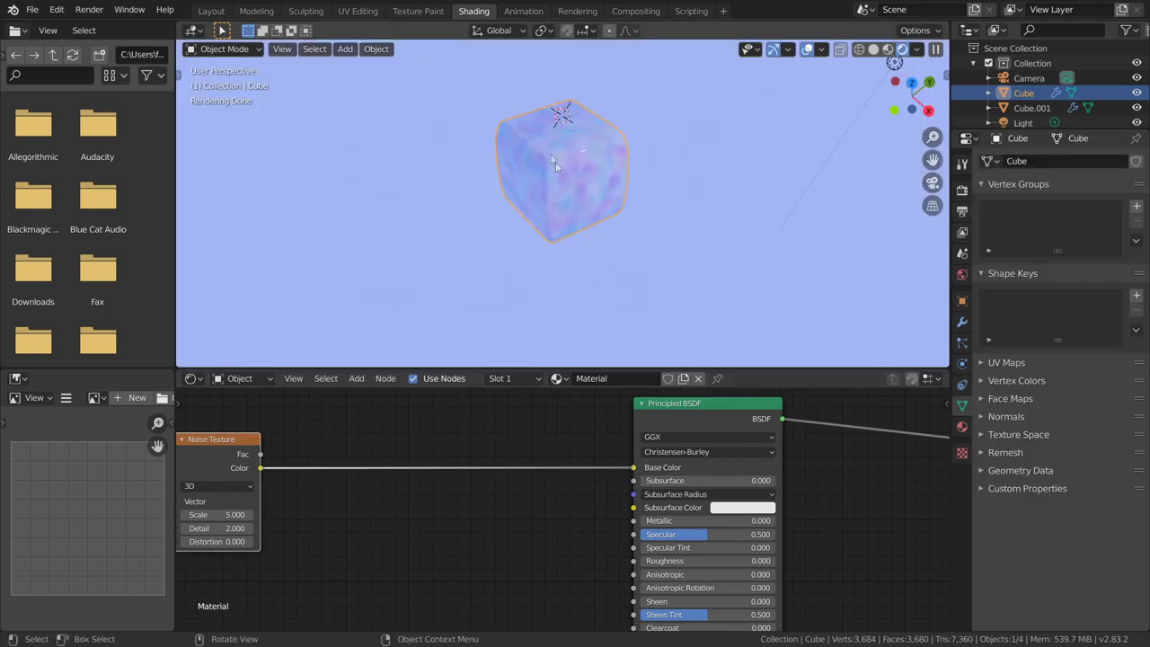
pyautogui.moveTo(475, 509); pyautogui.dragTo(489, 494, button='middle')
pyautogui.hotkey('shift', 'a')
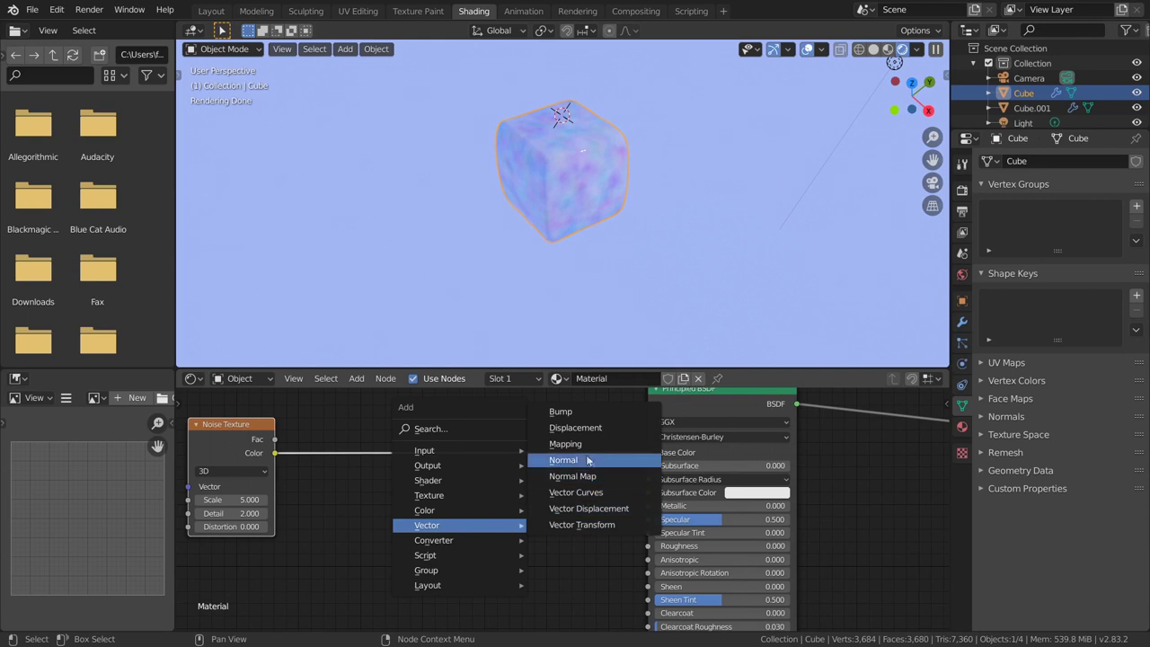
pyautogui.moveTo(458, 540)
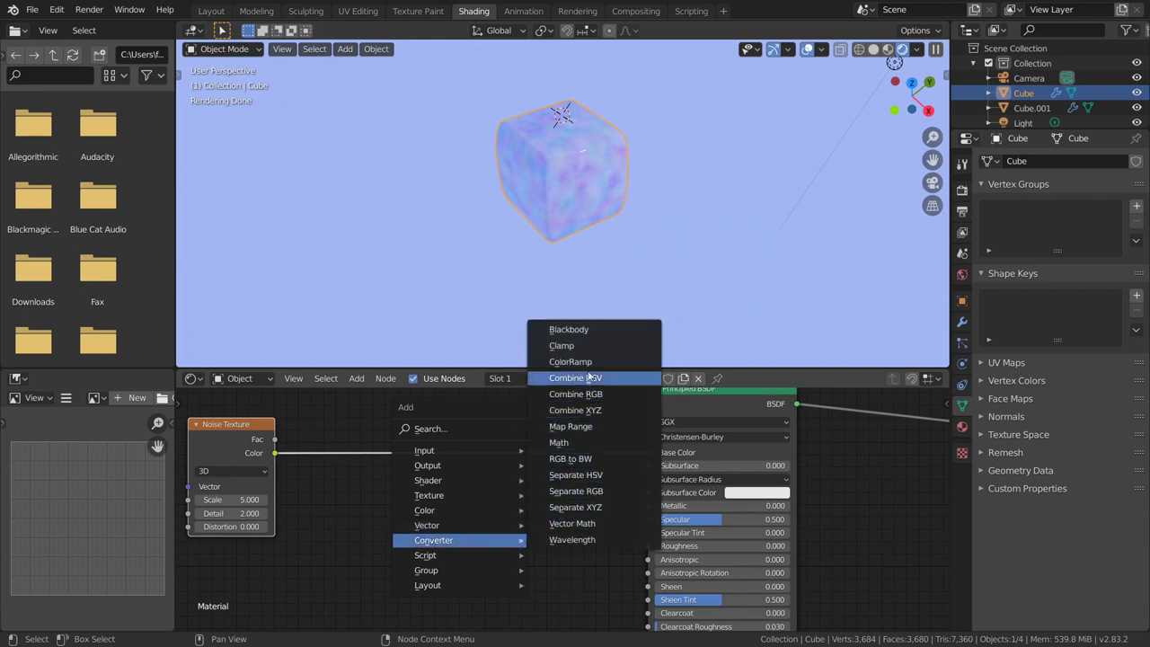
# Insert a ColorRamp between the Noise Texture and Base Color and pull its stops inward.
pyautogui.click(570, 361)
pyautogui.click(431, 403)
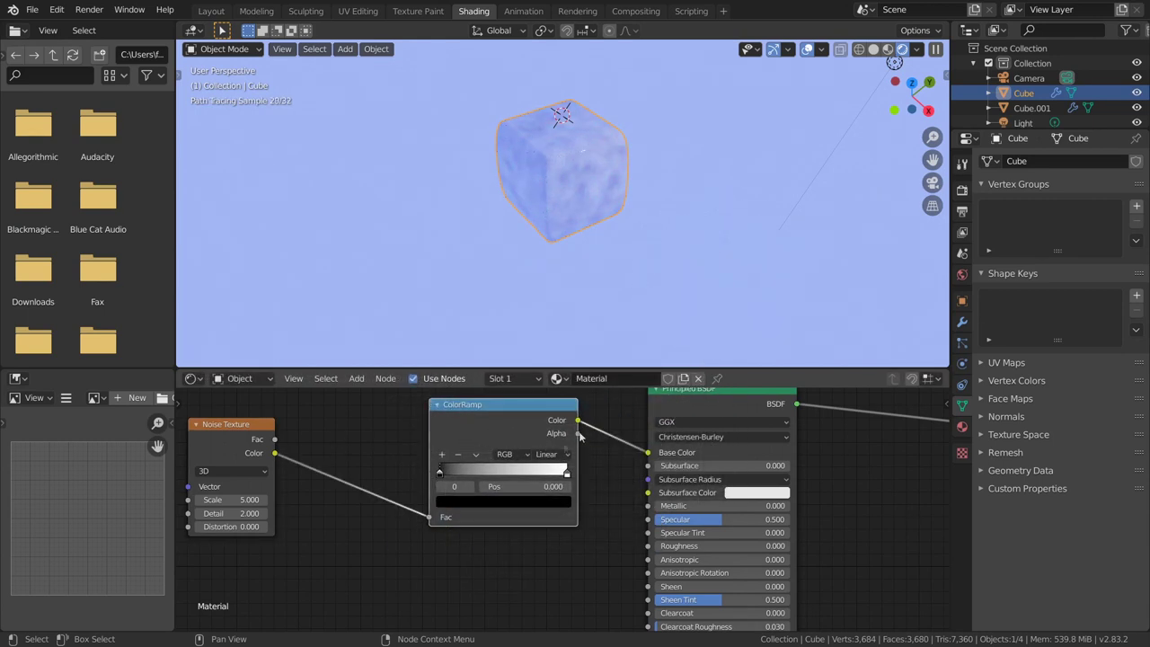
pyautogui.moveTo(506, 406); pyautogui.dragTo(469, 408)
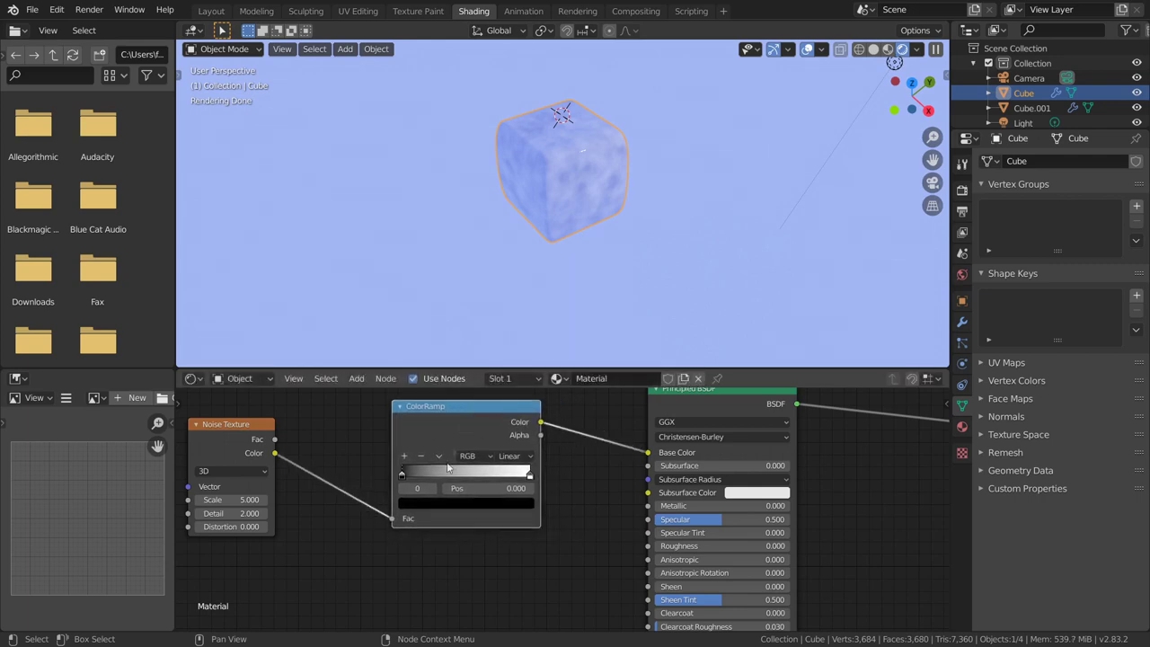
pyautogui.moveTo(403, 476); pyautogui.dragTo(431, 474)
pyautogui.moveTo(530, 476); pyautogui.dragTo(483, 474)
pyautogui.moveTo(575, 198); pyautogui.dragTo(633, 142, button='middle')
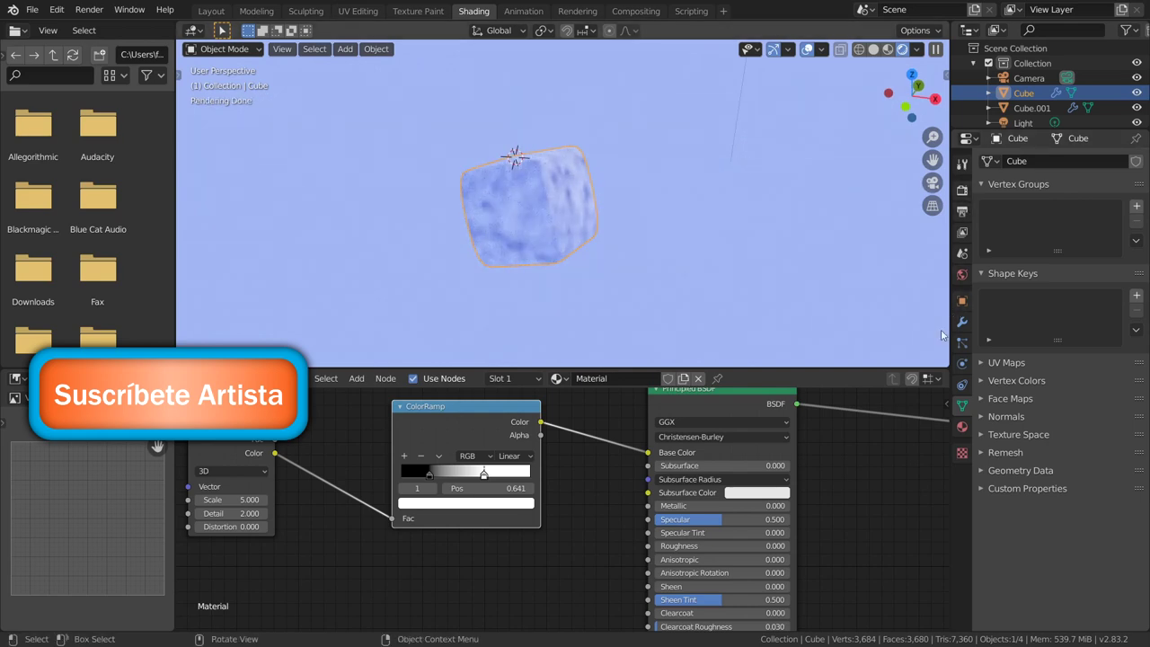
# Set the World background strength to 0 for a black background.
pyautogui.click(962, 274)
pyautogui.moveTo(1094, 268); pyautogui.dragTo(1060, 268)
pyautogui.moveTo(503, 207)
pyautogui.mouseDown(button='middle')
pyautogui.moveTo(550, 194)
pyautogui.moveTo(659, 231)
pyautogui.moveTo(645, 226)
pyautogui.mouseUp(button='middle')
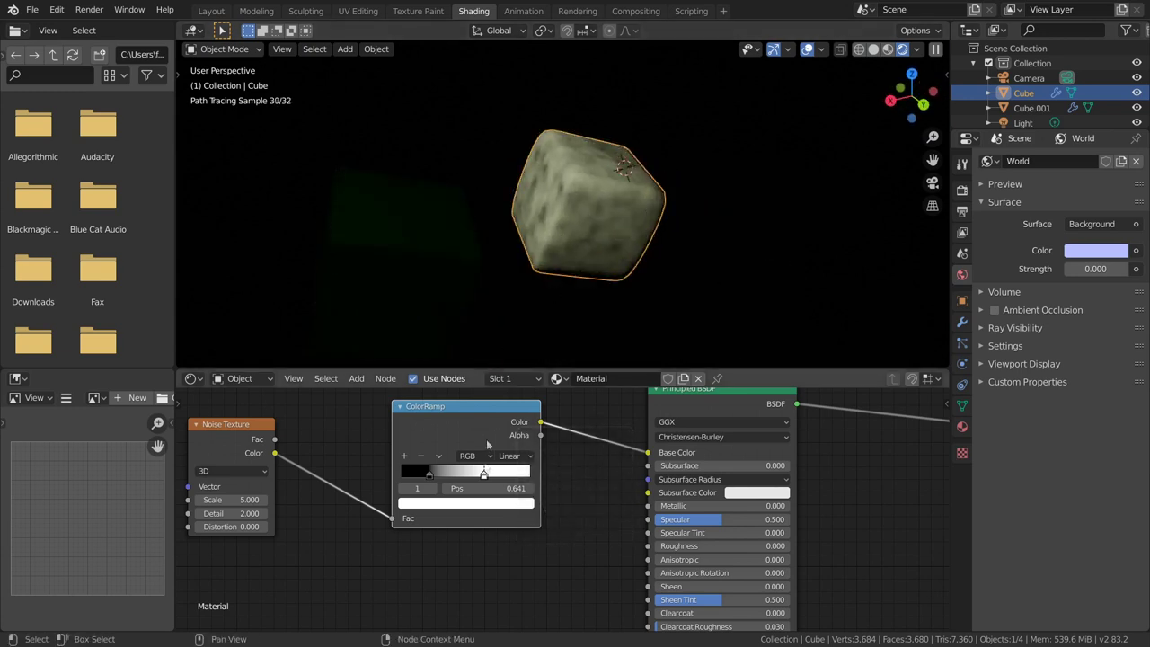
# Move the active ColorRamp stop to 0.728 and shift the ColorRamp node left and up.
pyautogui.moveTo(479, 483); pyautogui.dragTo(440, 474)
pyautogui.scroll(-1, 593, 487)
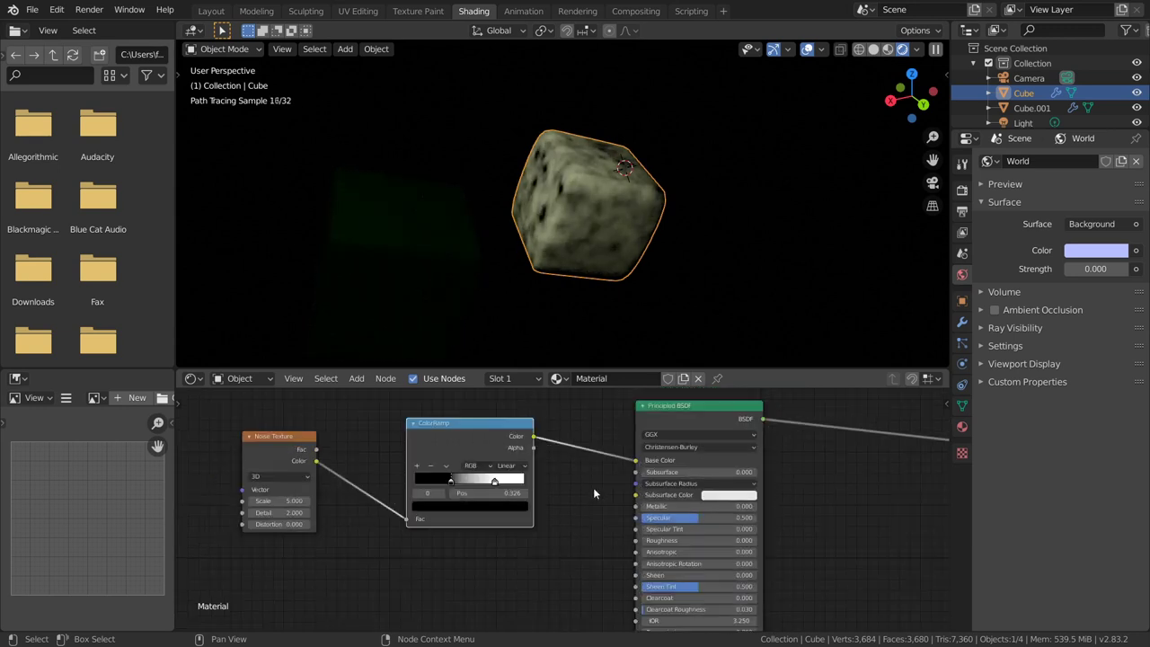
pyautogui.scroll(-1, 593, 492)
pyautogui.moveTo(503, 454); pyautogui.dragTo(341, 414)
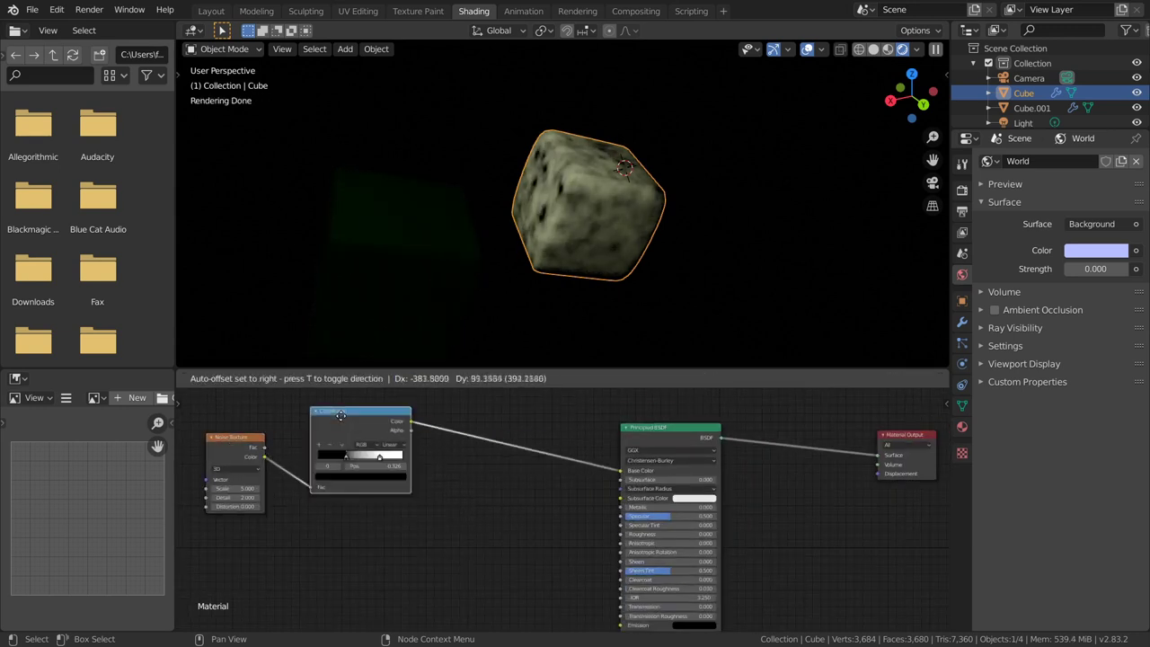
pyautogui.hotkey('shift', 'a')
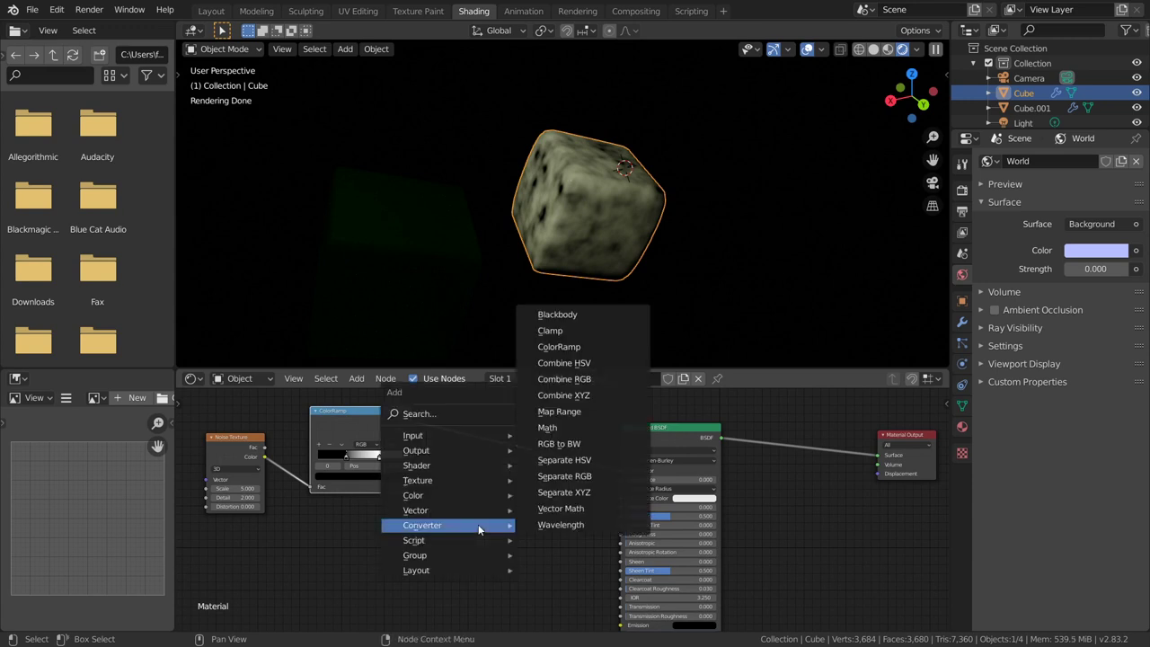
pyautogui.moveTo(413, 495)
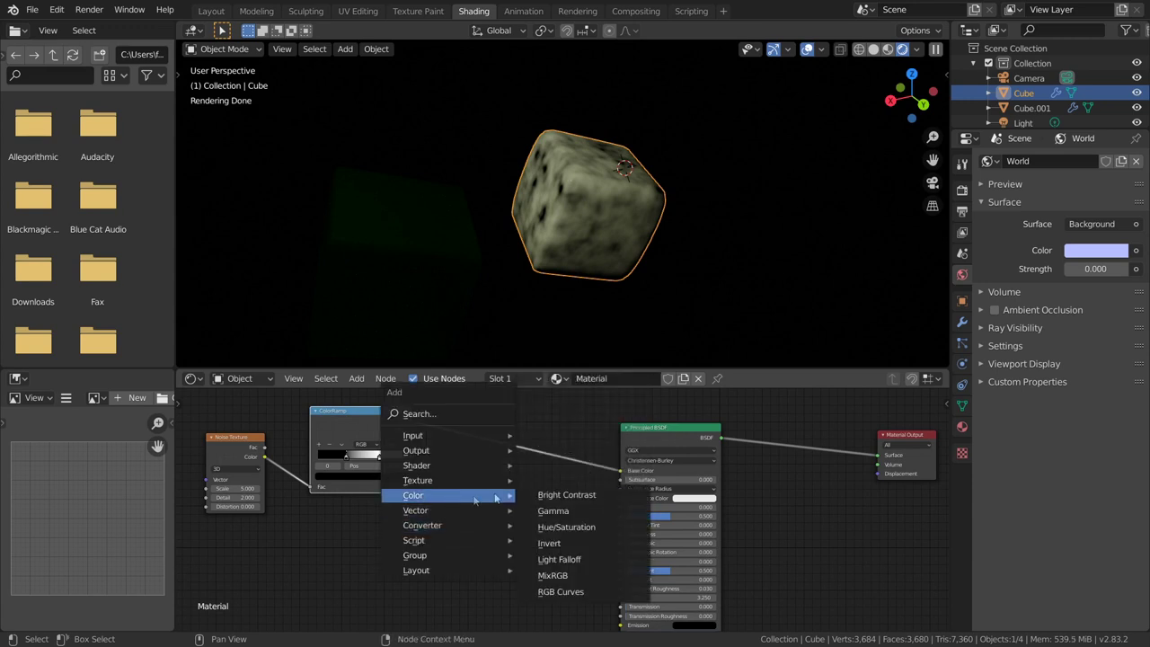
# Insert a Mix node driven by the ColorRamp into Fac, with green Color1 and blue Color2.
pyautogui.click(553, 575)
pyautogui.click(552, 486)
pyautogui.moveTo(504, 474); pyautogui.dragTo(504, 465)
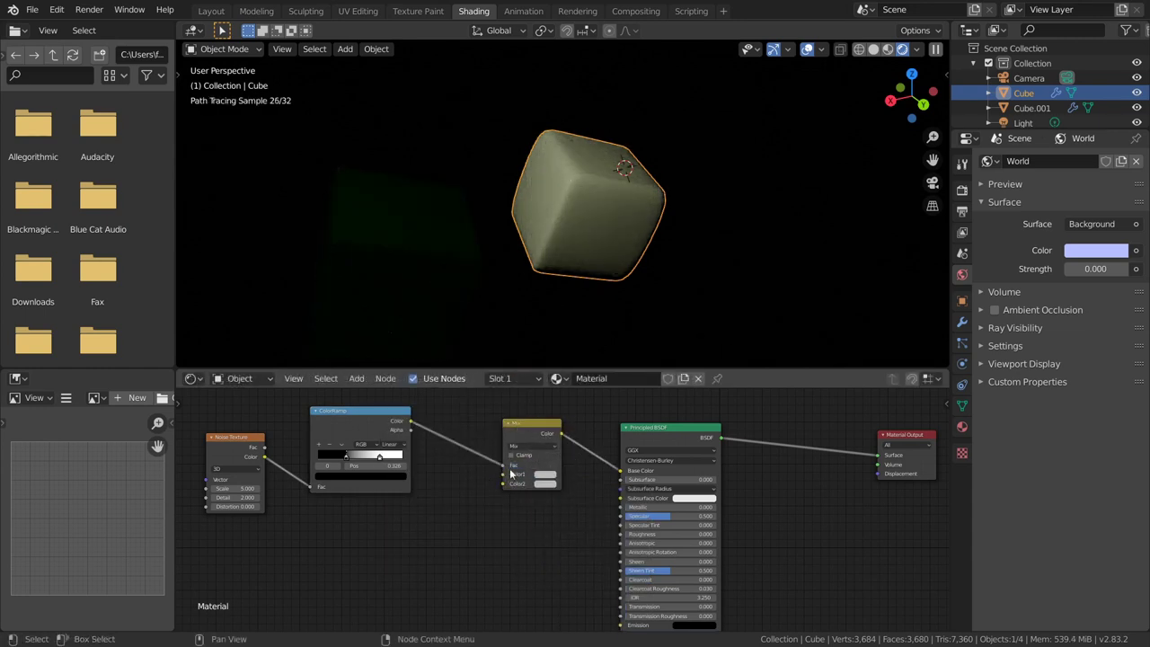
pyautogui.click(545, 473)
pyautogui.click(564, 363)
pyautogui.click(549, 377)
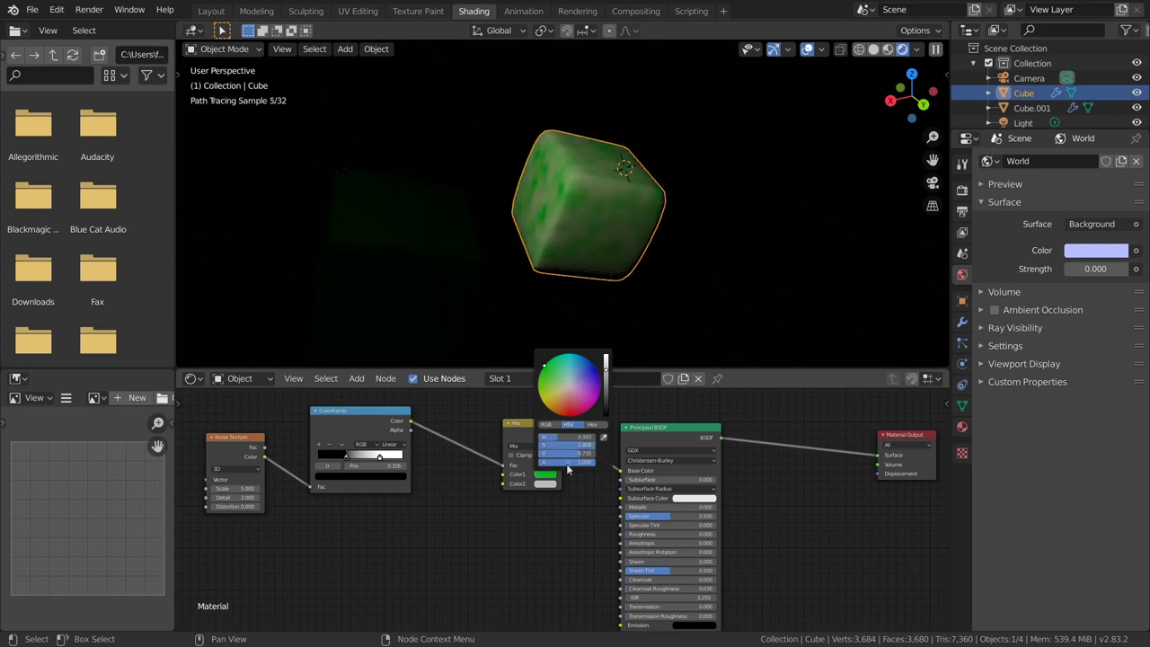
pyautogui.click(544, 483)
pyautogui.click(596, 378)
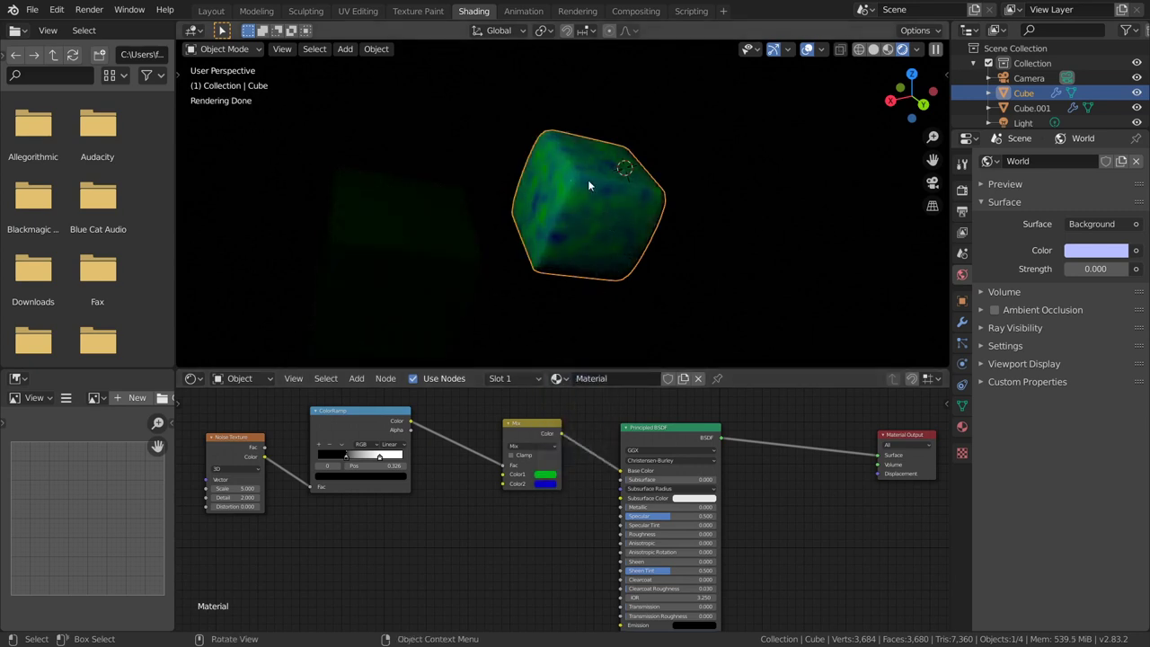
# Select the Noise Texture and ColorRamp nodes and reframe the node graph.
pyautogui.click(220, 439)
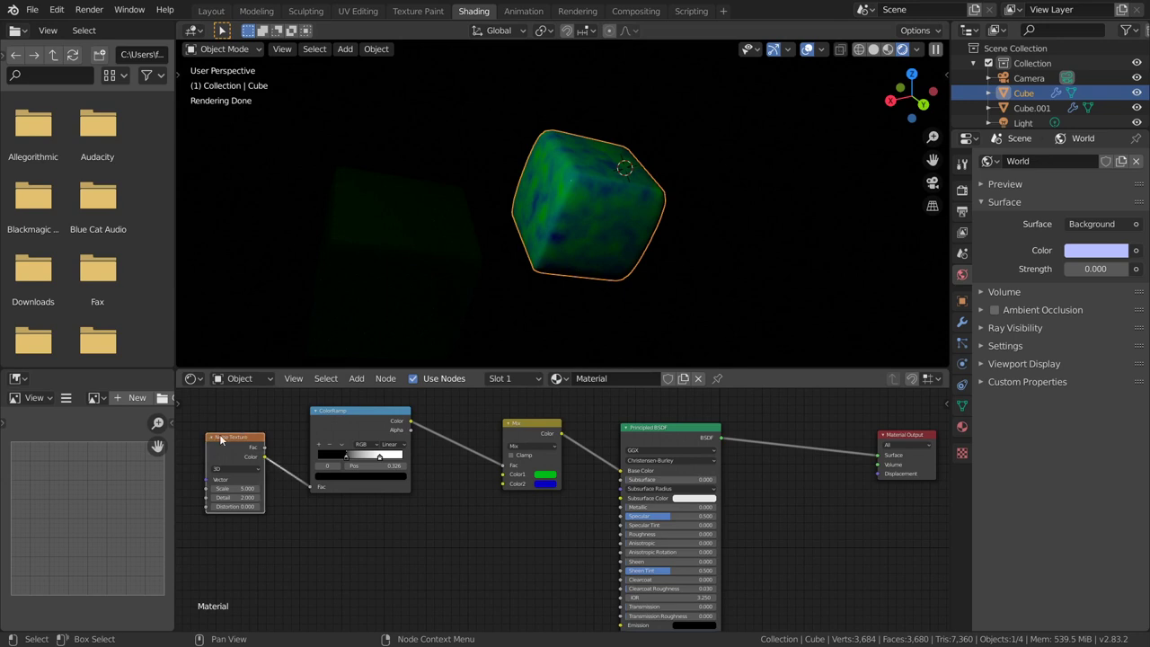
pyautogui.click(373, 414)
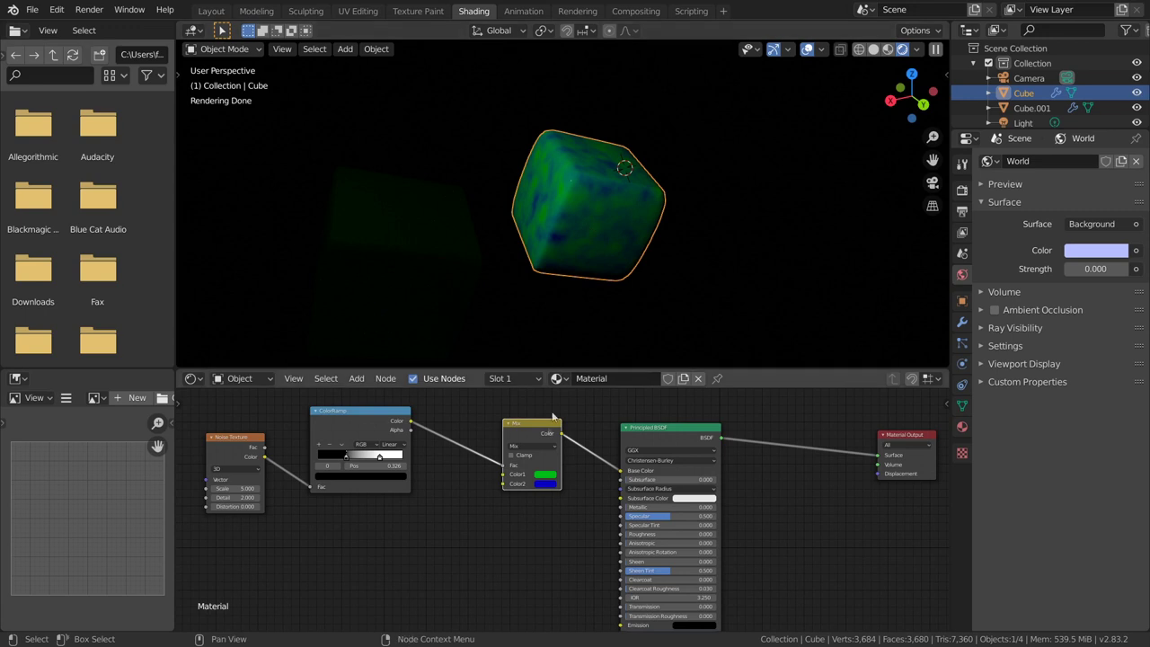
pyautogui.scroll(-2, 565, 473)
pyautogui.moveTo(564, 473); pyautogui.dragTo(512, 480, button='middle')
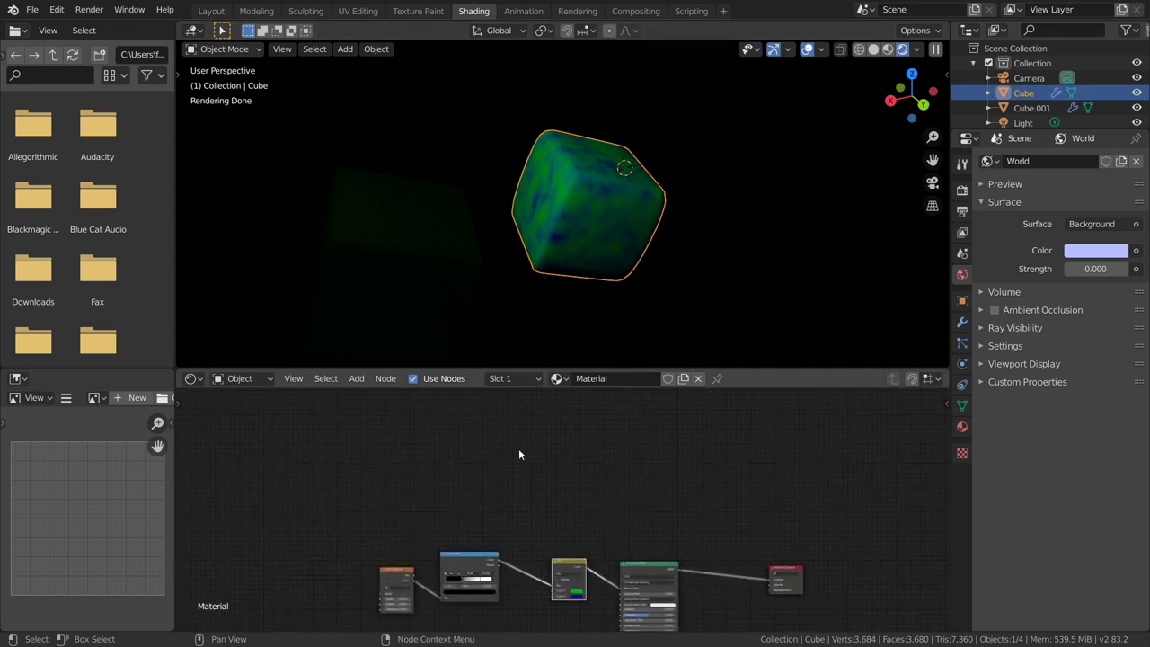
# Add the first Shader AOV under View Layer Properties and rename it noise.
pyautogui.press('Home')
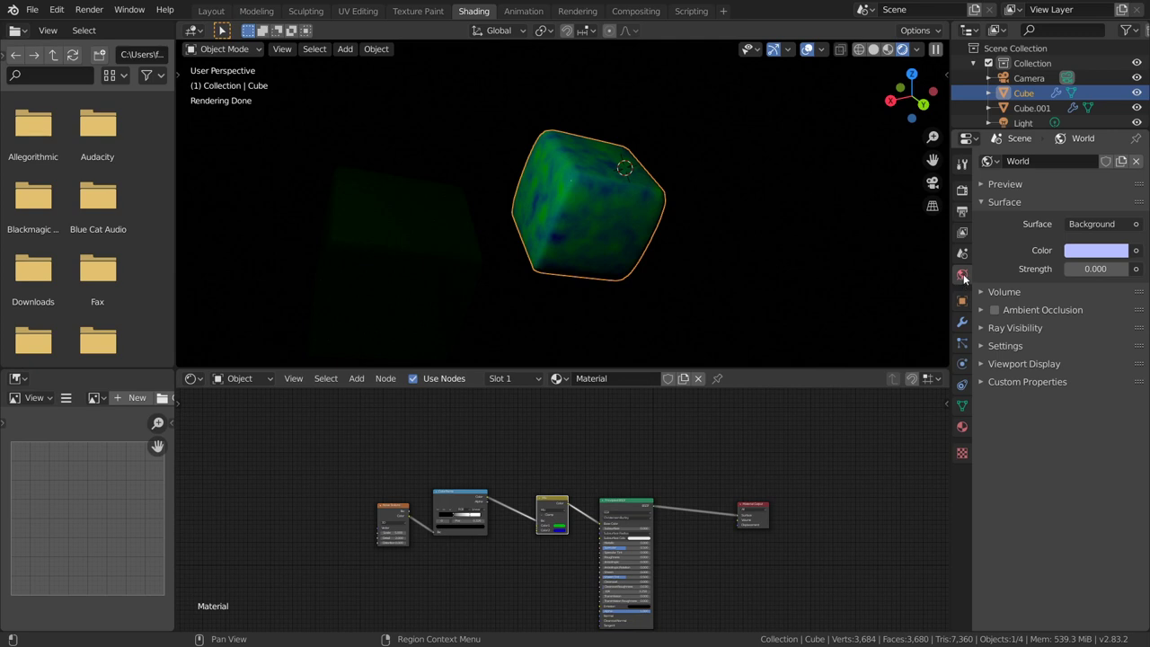
pyautogui.click(962, 233)
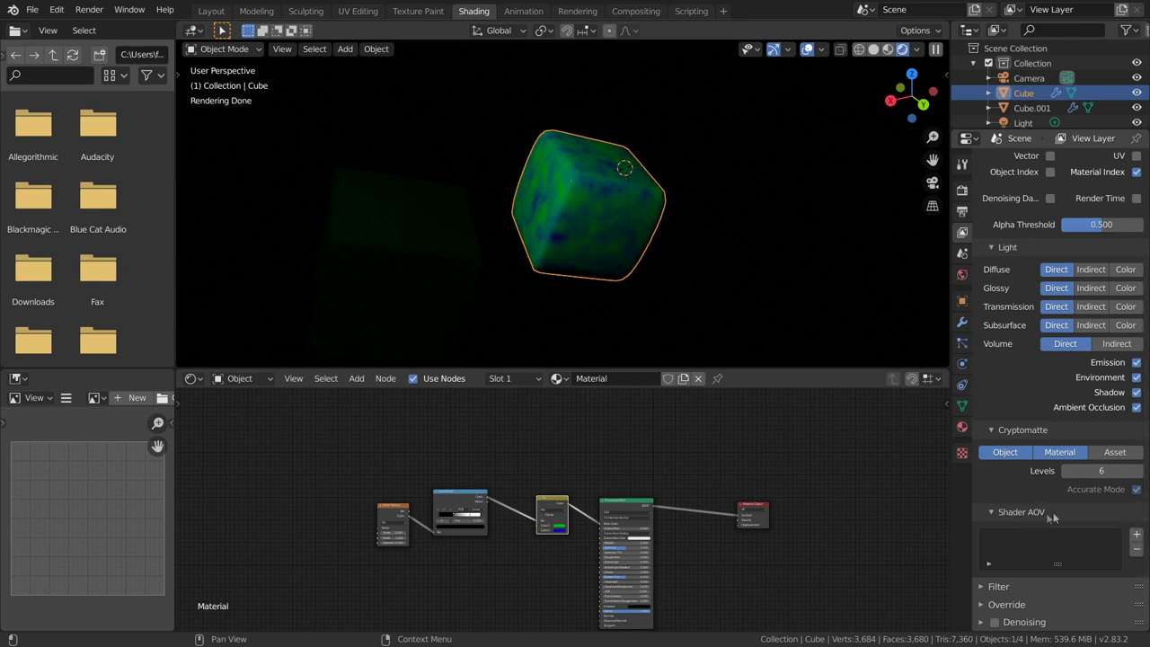
pyautogui.click(1135, 537)
pyautogui.doubleClick(1035, 537)
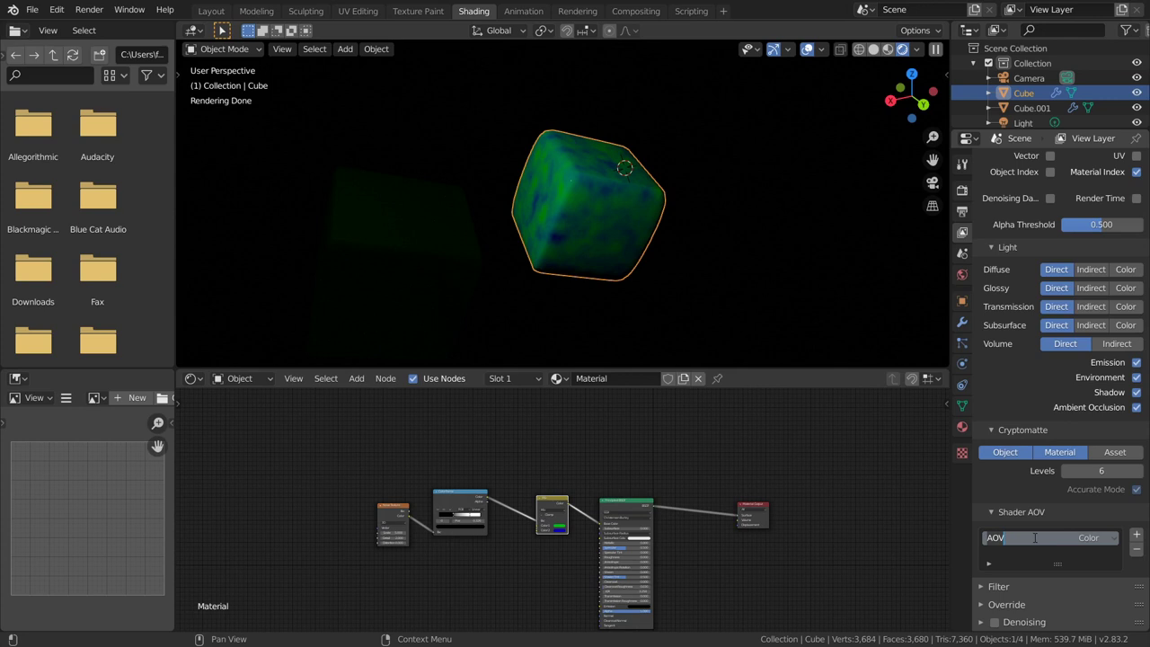
pyautogui.press('BackSpace')
pyautogui.write('noise')
# Add two more Shader AOVs named noisegris and noisecolor.
pyautogui.click(1135, 537)
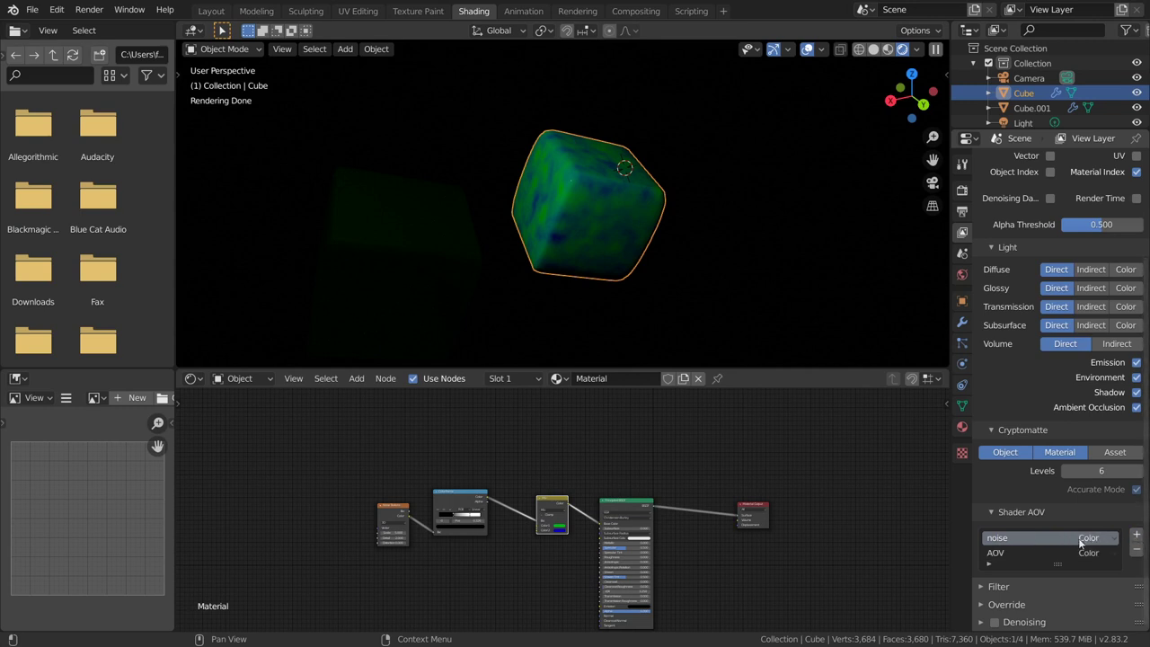
pyautogui.doubleClick(992, 552)
pyautogui.write('ao')
pyautogui.write('se')
pyautogui.write('gris')
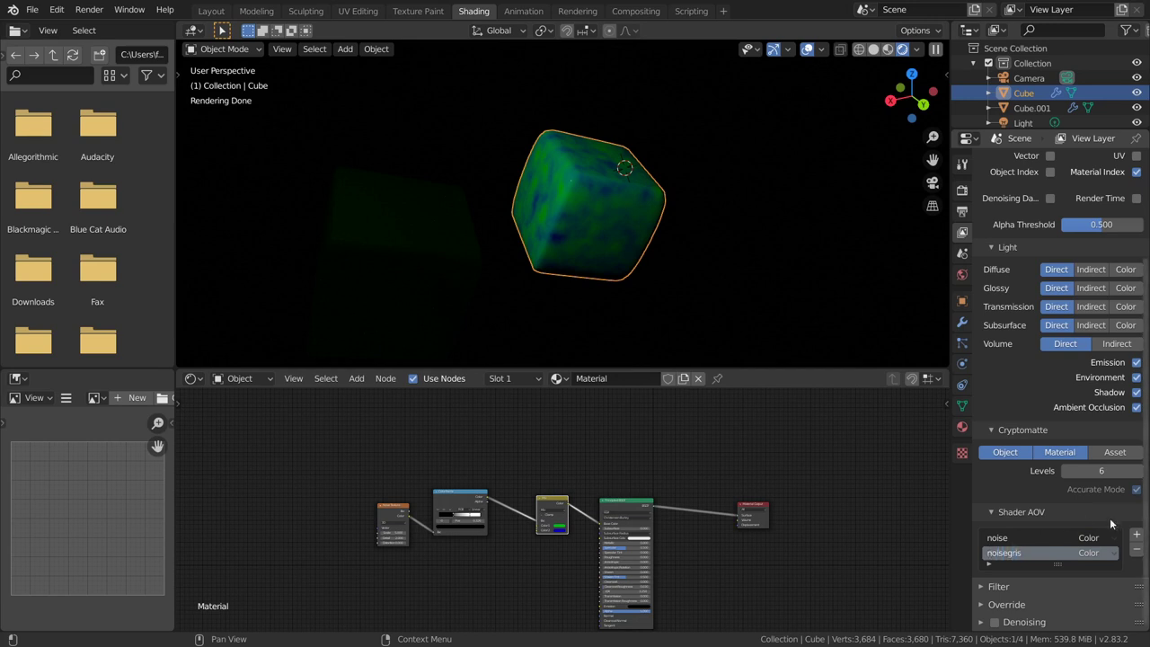
pyautogui.click(1136, 535)
pyautogui.click(1011, 570)
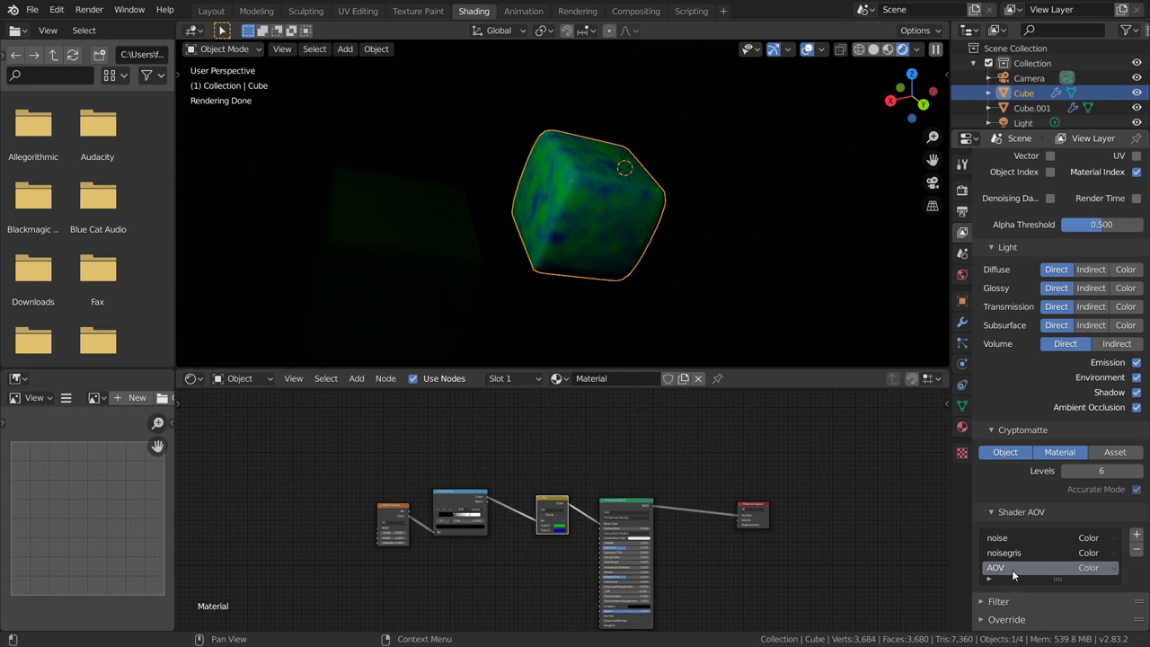
pyautogui.write('noisecolor')
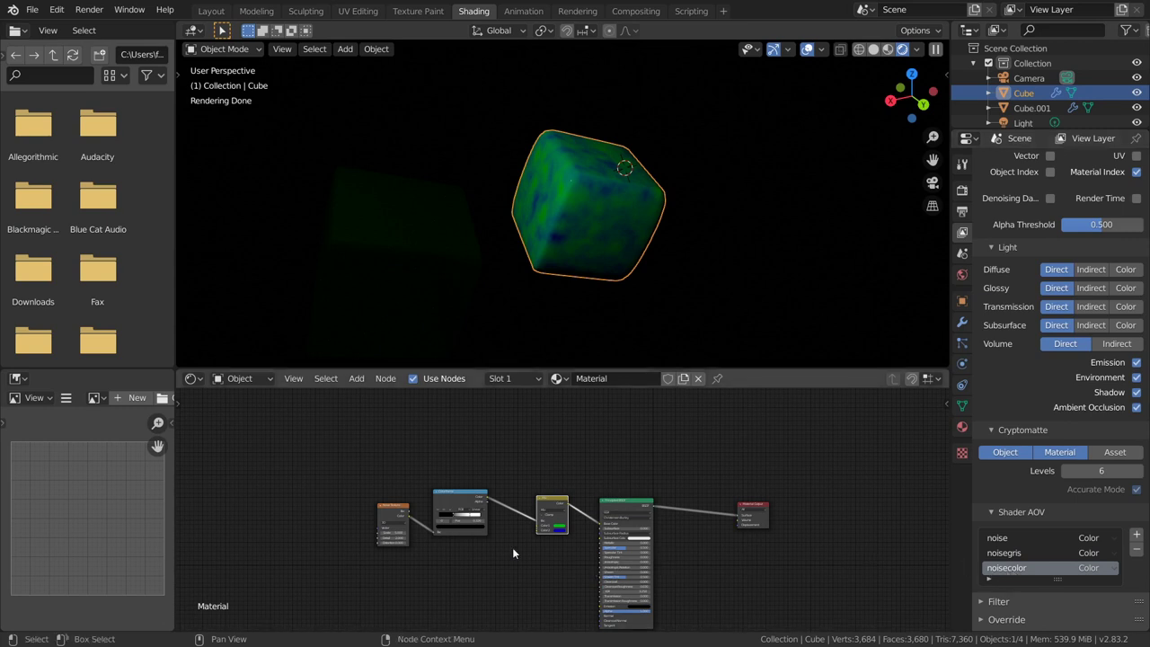
pyautogui.scroll(2, 512, 547)
pyautogui.scroll(3, 512, 547)
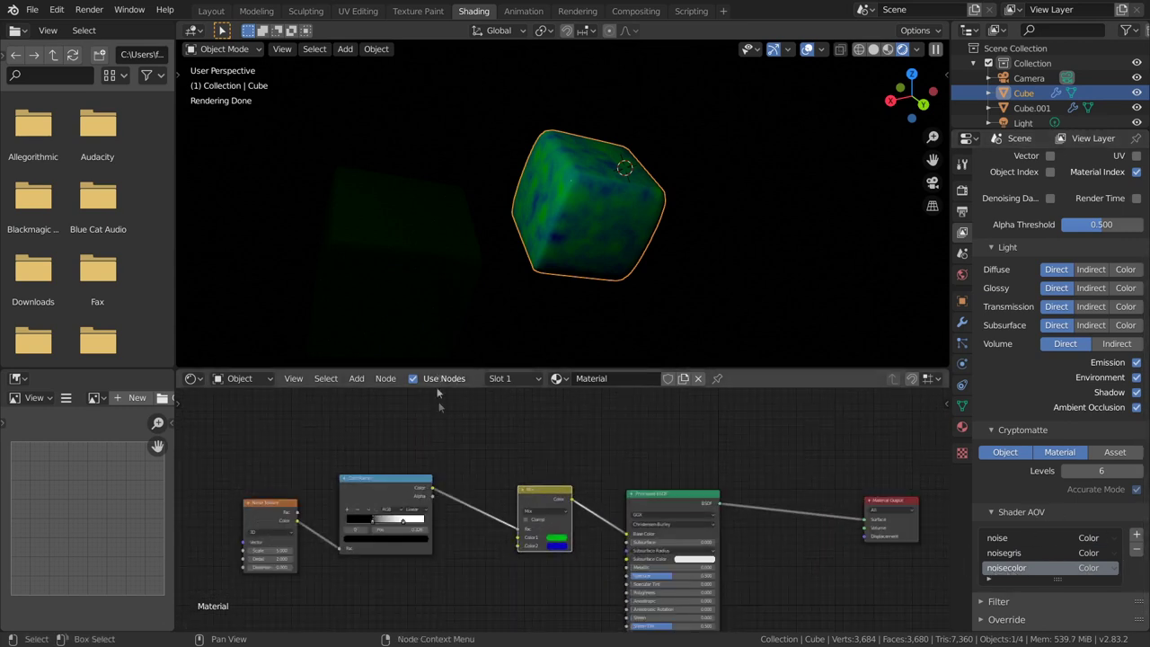
# Add an AOV Output node and duplicate it twice, placing the three side by side.
pyautogui.moveTo(514, 425); pyautogui.dragTo(497, 444, button='middle')
pyautogui.hotkey('shift', 'a')
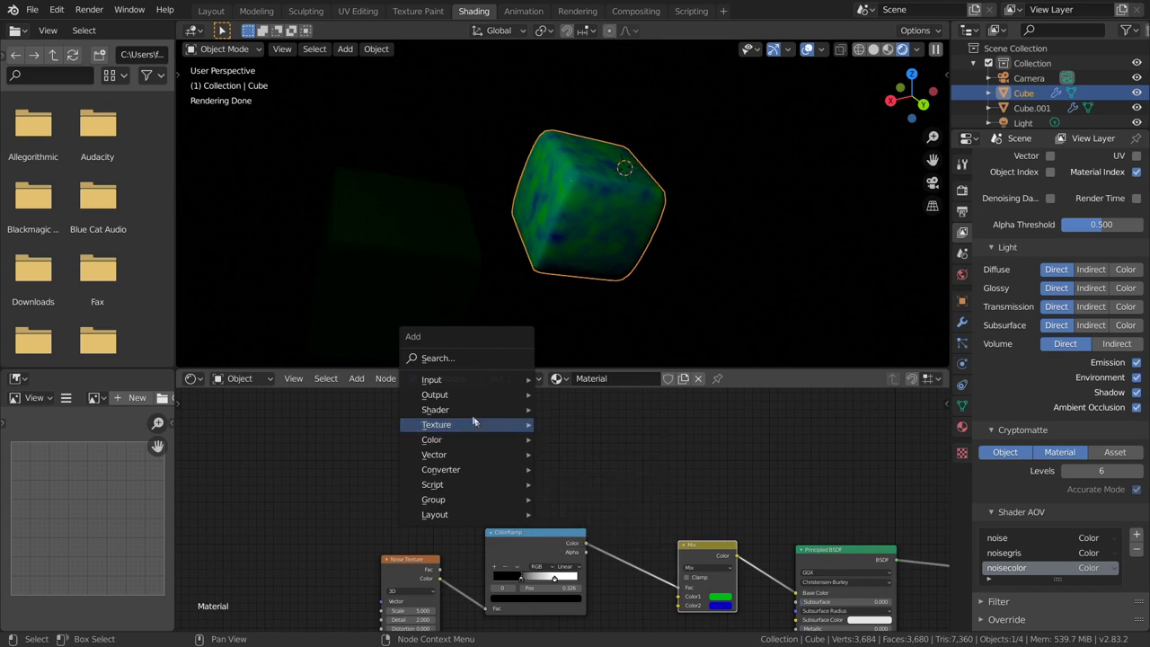
pyautogui.moveTo(458, 395)
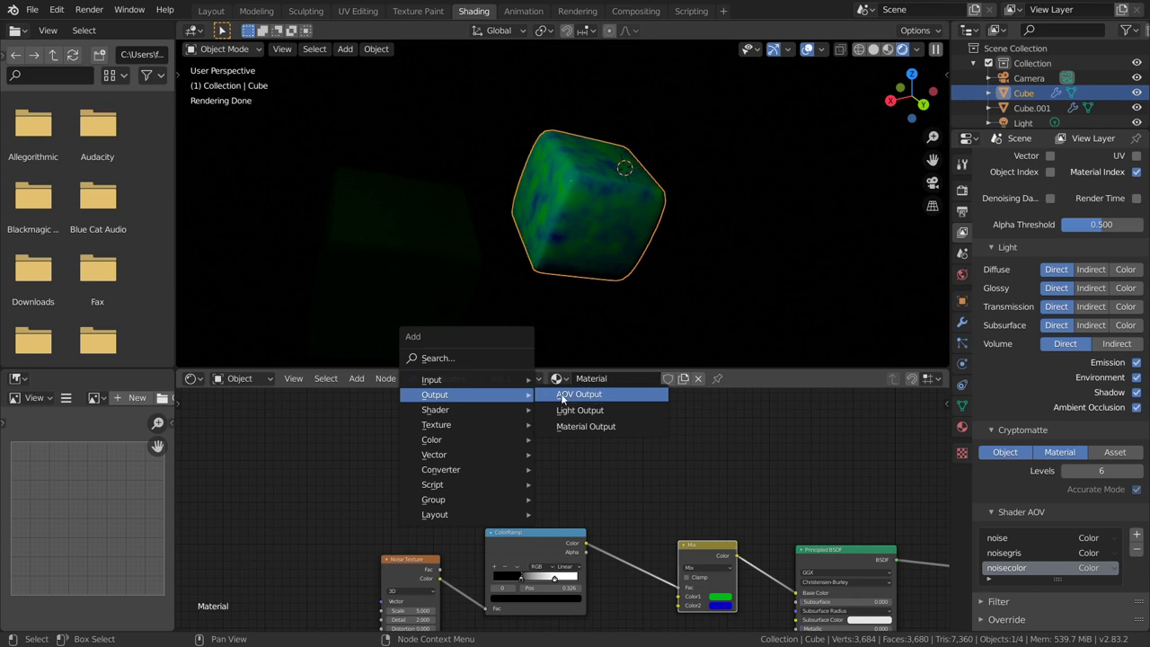
pyautogui.click(565, 398)
pyautogui.click(511, 442)
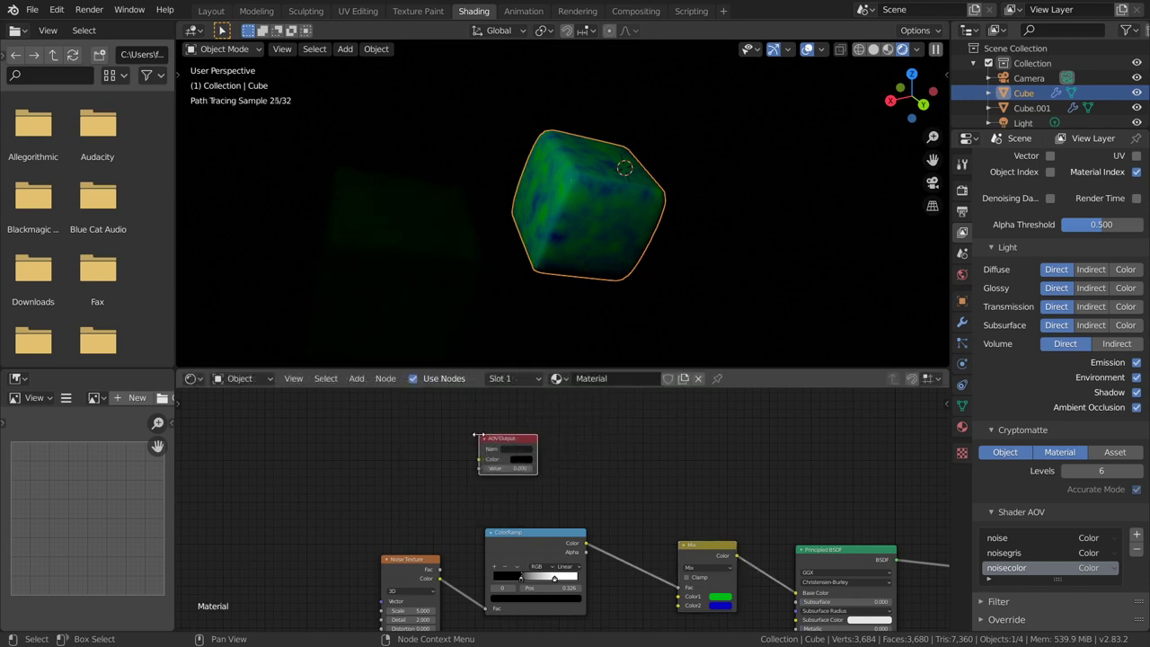
pyautogui.hotkey('shift', 'd')
pyautogui.click(636, 433)
pyautogui.hotkey('shift', 'd')
pyautogui.click(765, 431)
# Arrange the AOV Output nodes and feed them the Noise Texture, ColorRamp and Mix colours.
pyautogui.moveTo(516, 438); pyautogui.dragTo(509, 458)
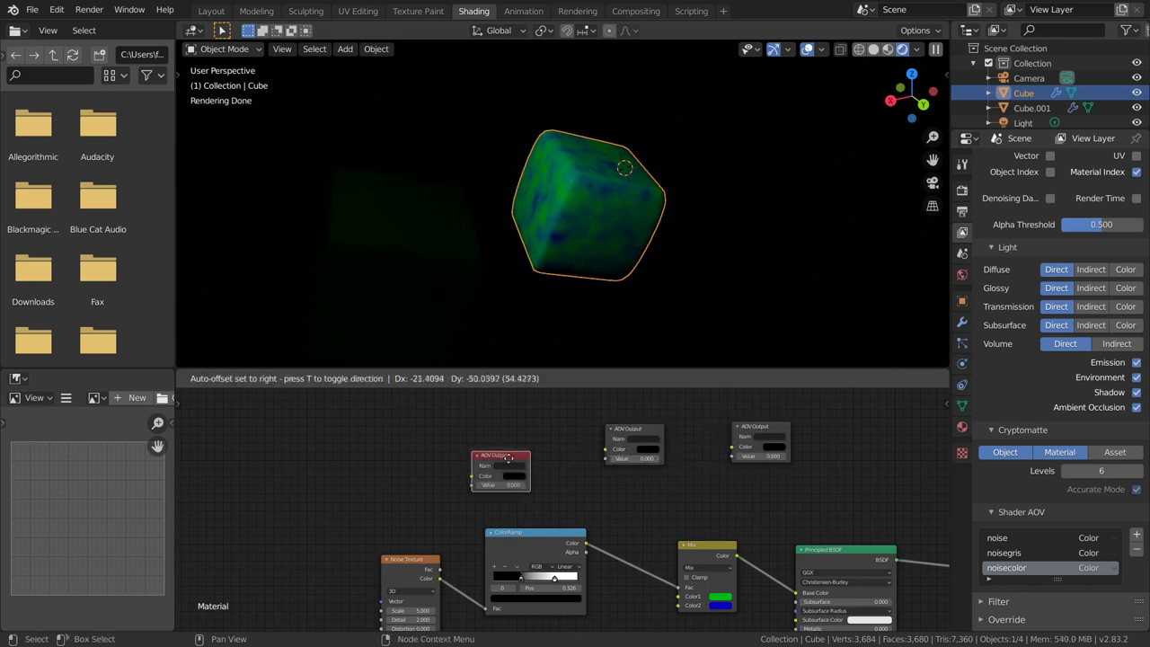
pyautogui.moveTo(431, 558)
pyautogui.mouseDown()
pyautogui.moveTo(343, 557)
pyautogui.moveTo(473, 479)
pyautogui.mouseUp()
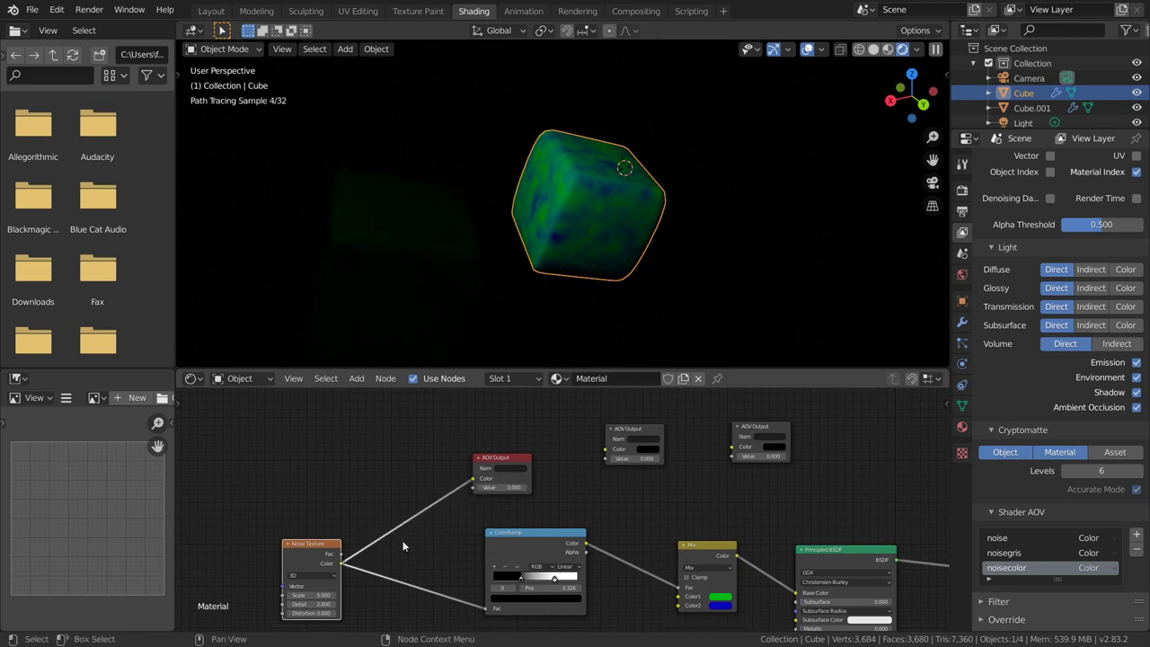
pyautogui.moveTo(615, 433); pyautogui.dragTo(643, 442)
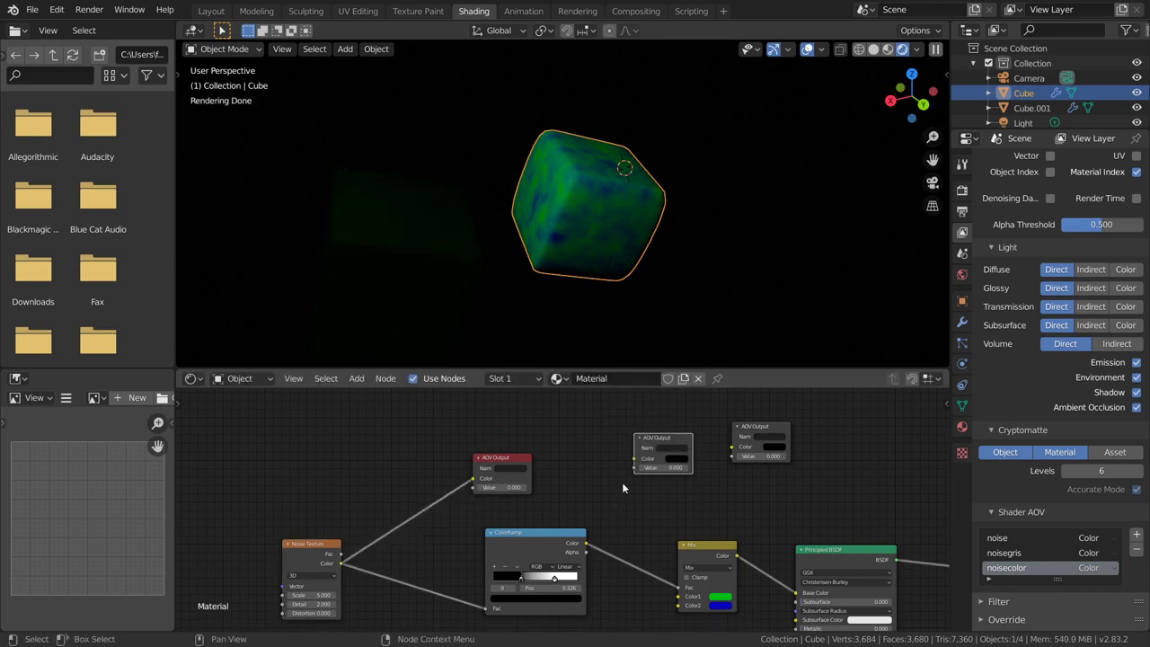
pyautogui.moveTo(586, 543); pyautogui.dragTo(638, 463)
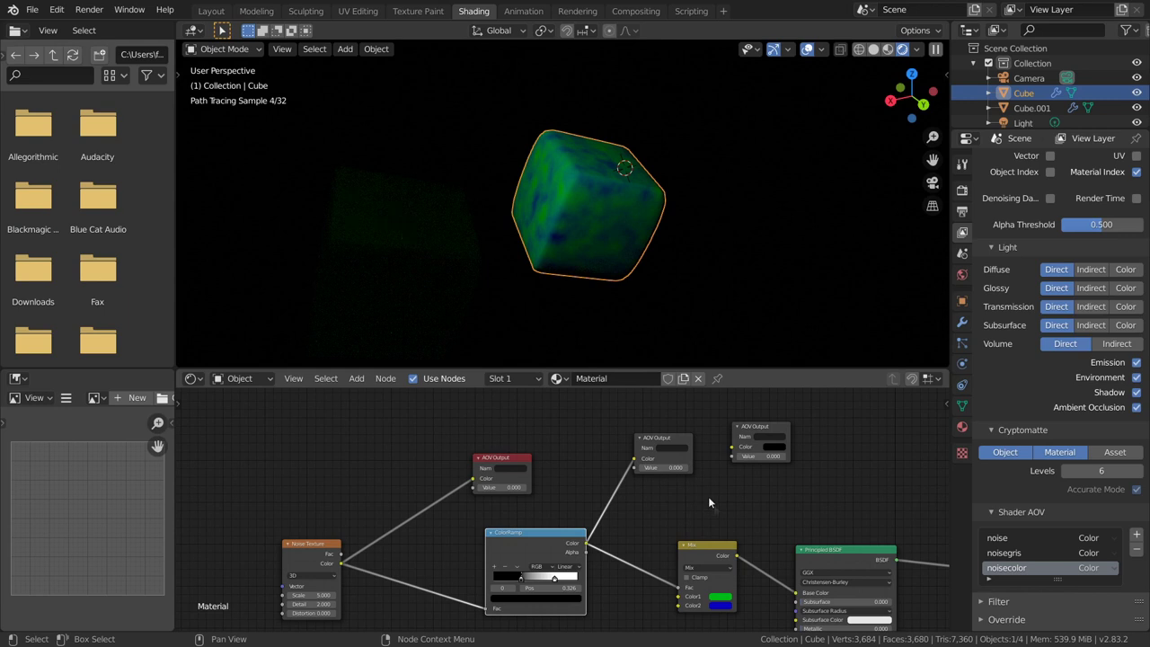
pyautogui.moveTo(757, 428); pyautogui.dragTo(819, 433)
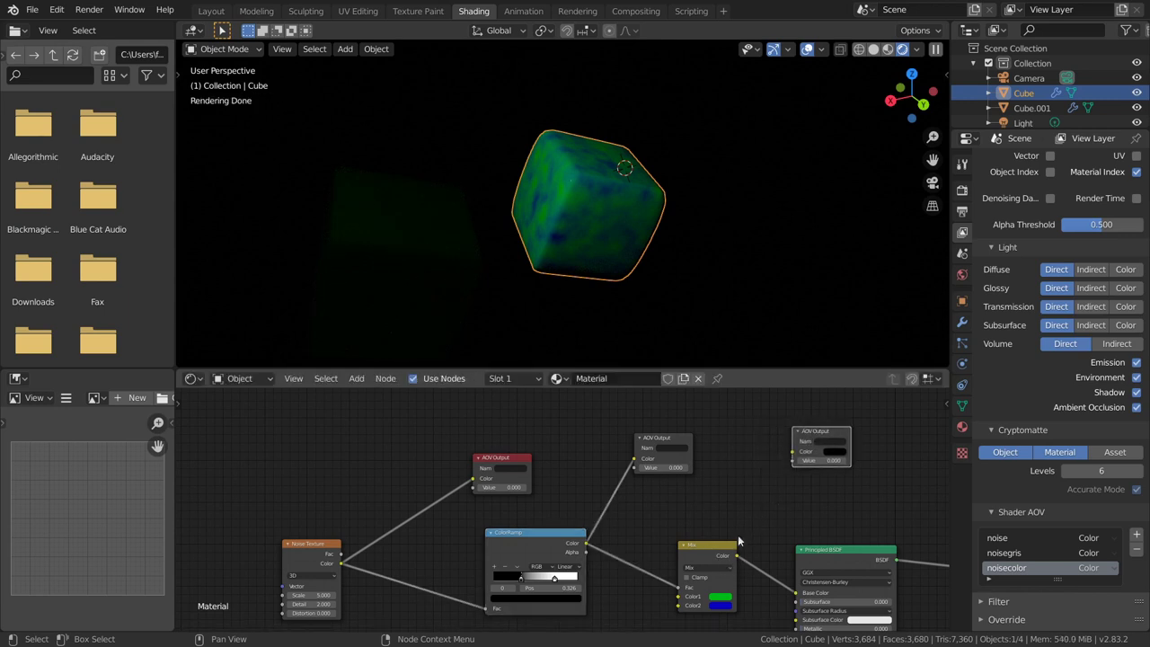
pyautogui.moveTo(736, 555); pyautogui.dragTo(796, 455)
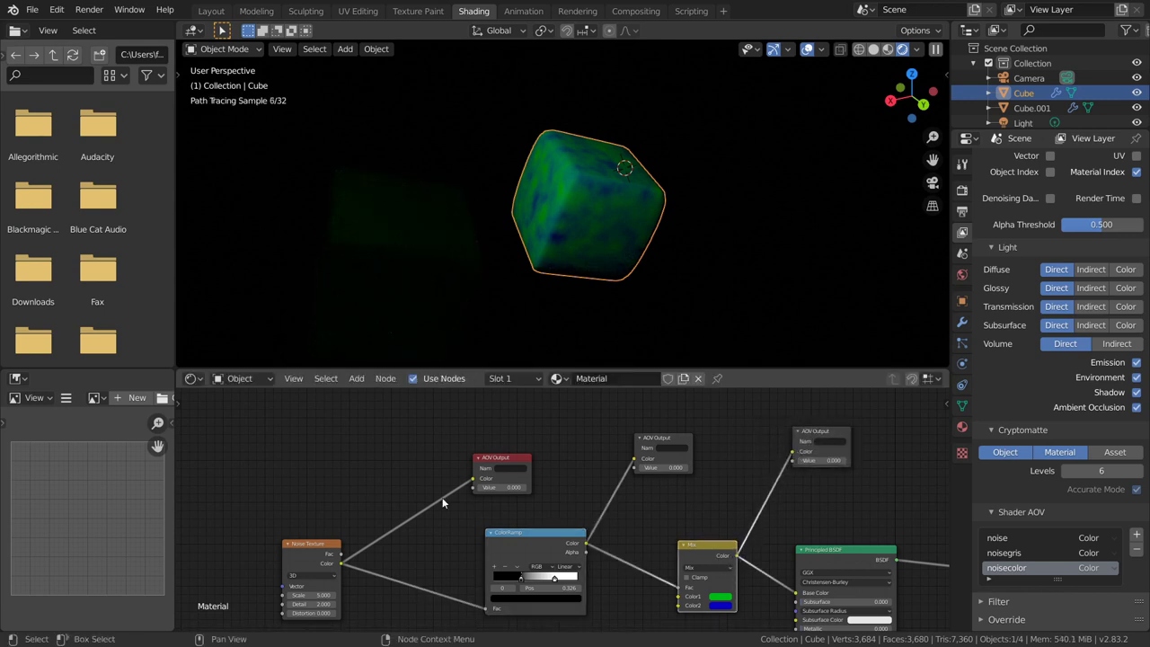
pyautogui.scroll(2, 487, 451)
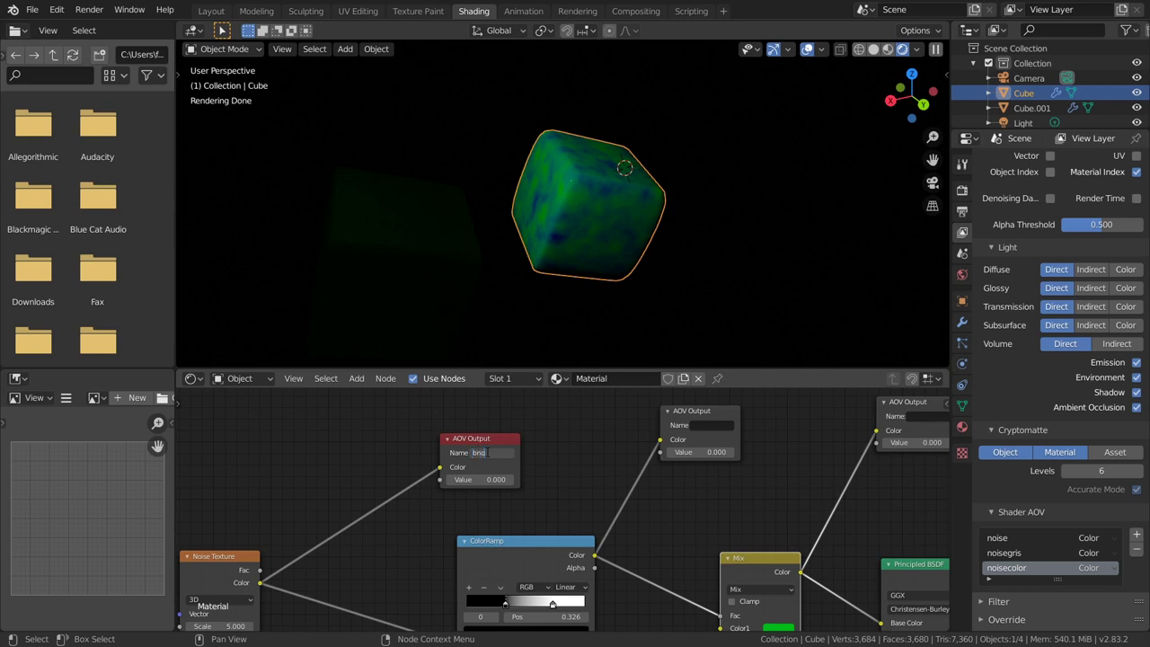
# Name the three AOV Output nodes noise, noisegris and noisecolor.
pyautogui.write('noise')
pyautogui.press('Return')
pyautogui.click(709, 425)
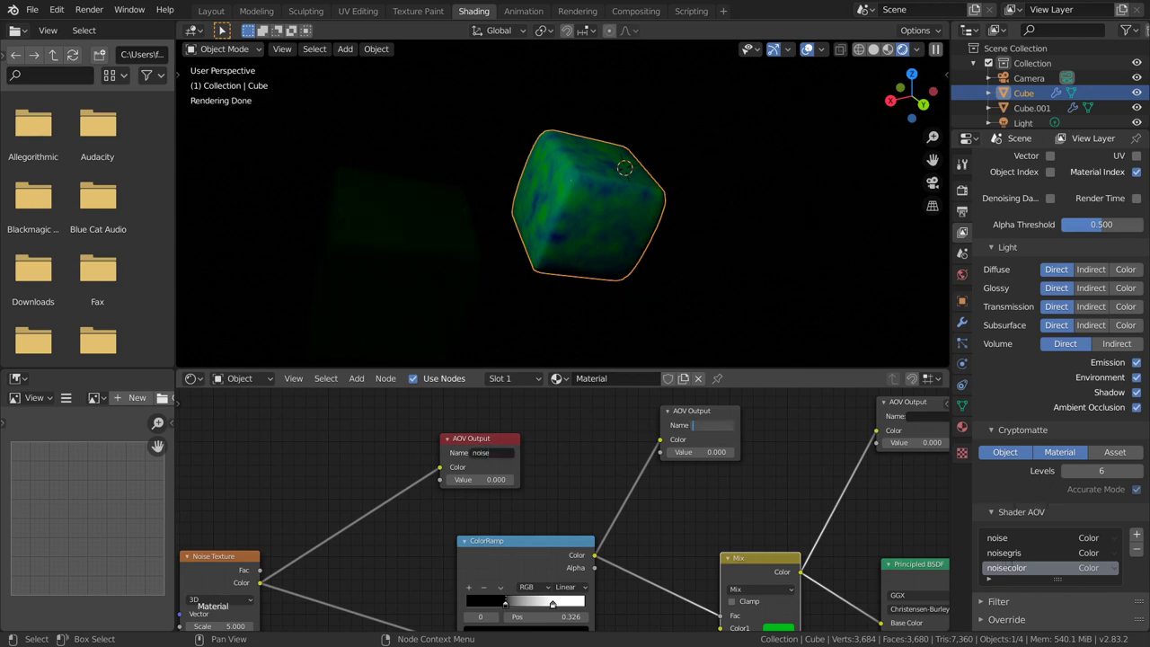
pyautogui.write('no')
pyautogui.write('isegris')
pyautogui.press('Return')
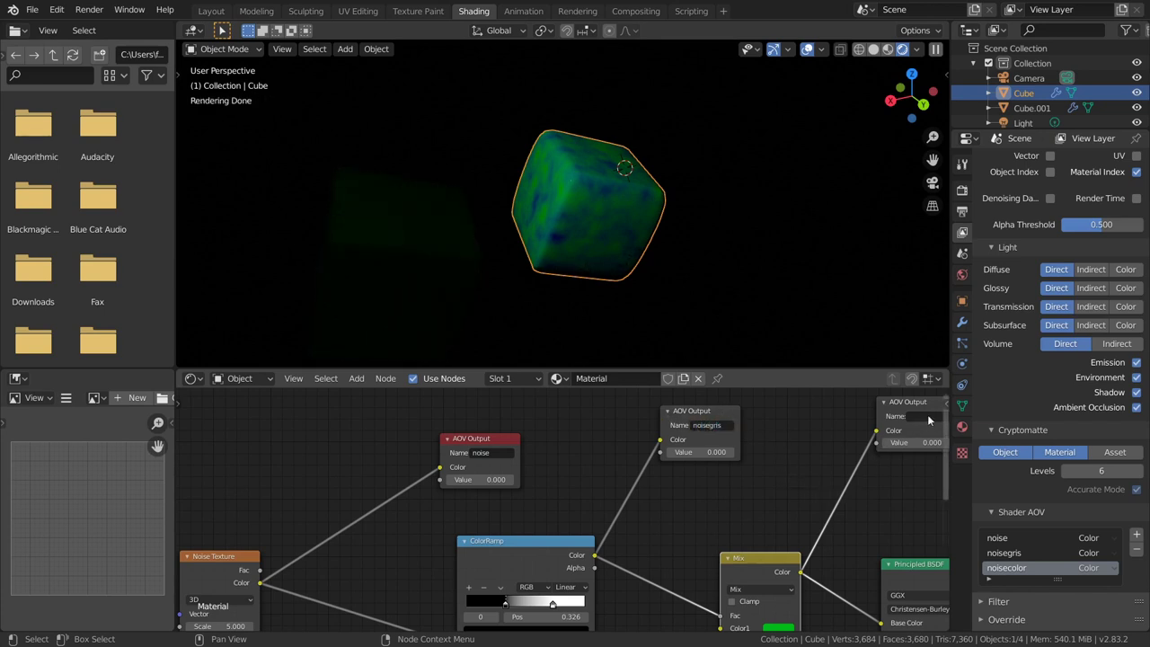
pyautogui.write('noisecolor')
pyautogui.click(761, 479)
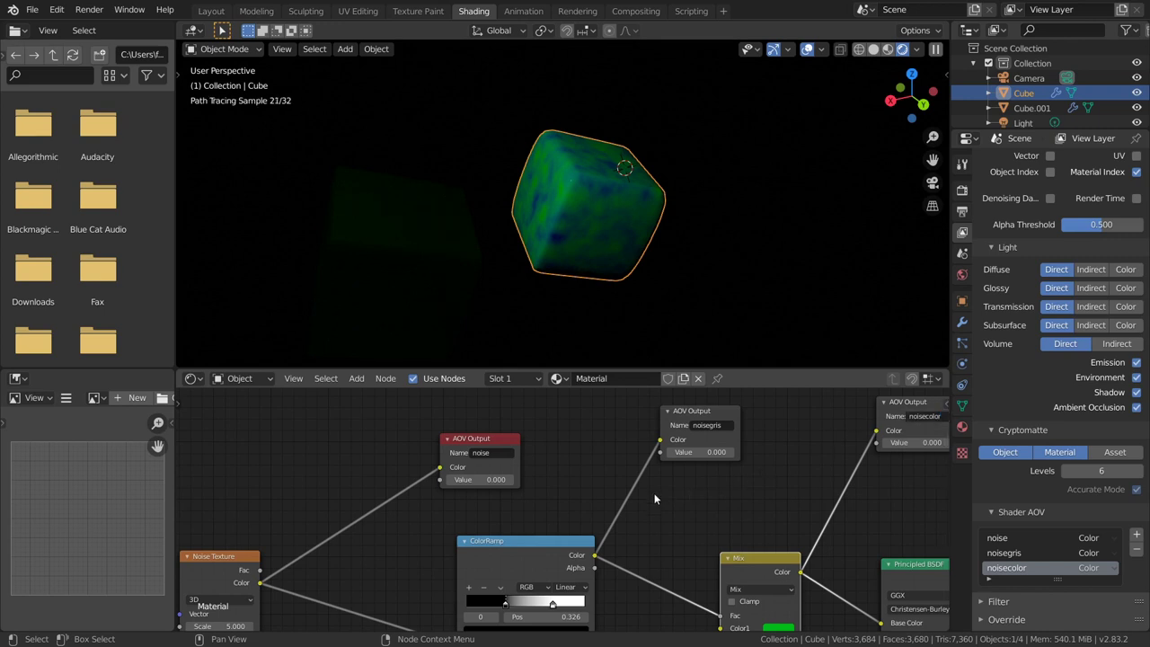
pyautogui.scroll(-2, 676, 456)
pyautogui.moveTo(675, 456)
pyautogui.mouseDown(button='middle')
pyautogui.moveTo(566, 475)
pyautogui.moveTo(589, 475)
pyautogui.mouseUp(button='middle')
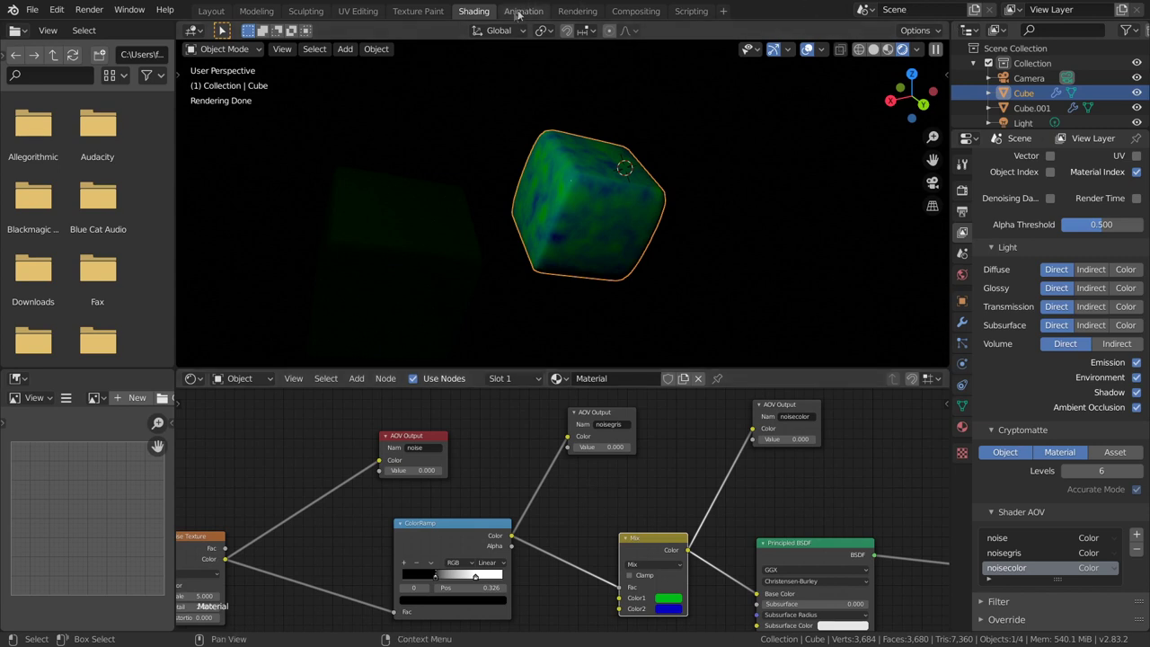
# Render the frame, view the noise, noisegris and noisecolor passes, then close the render window.
pyautogui.click(77, 15)
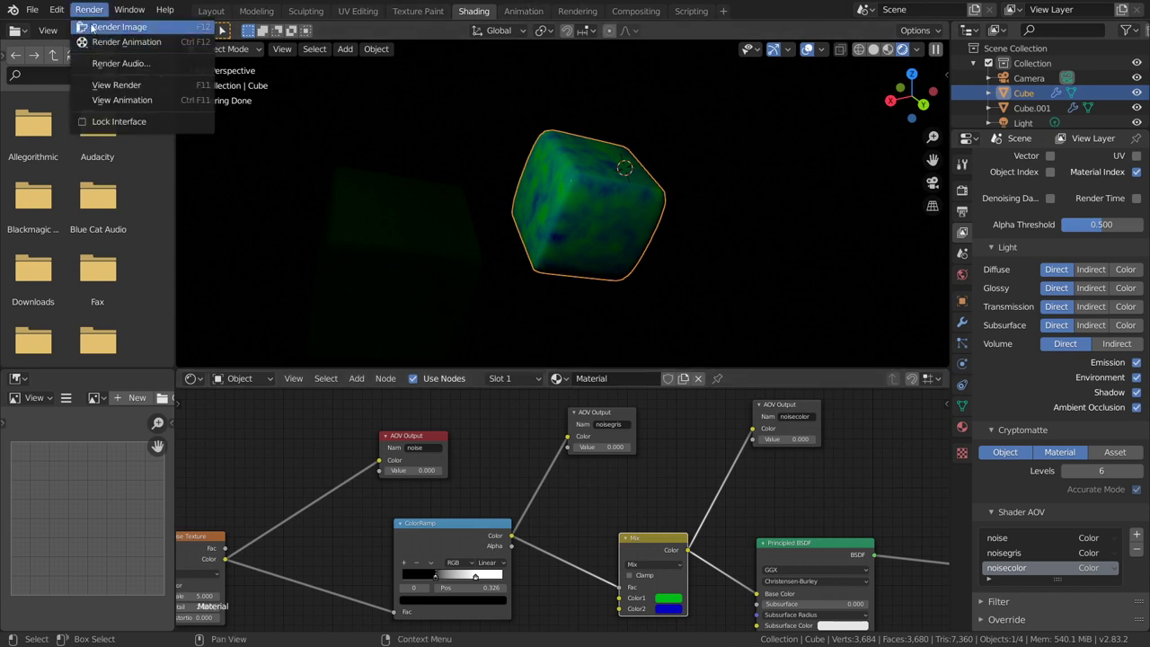
pyautogui.click(92, 27)
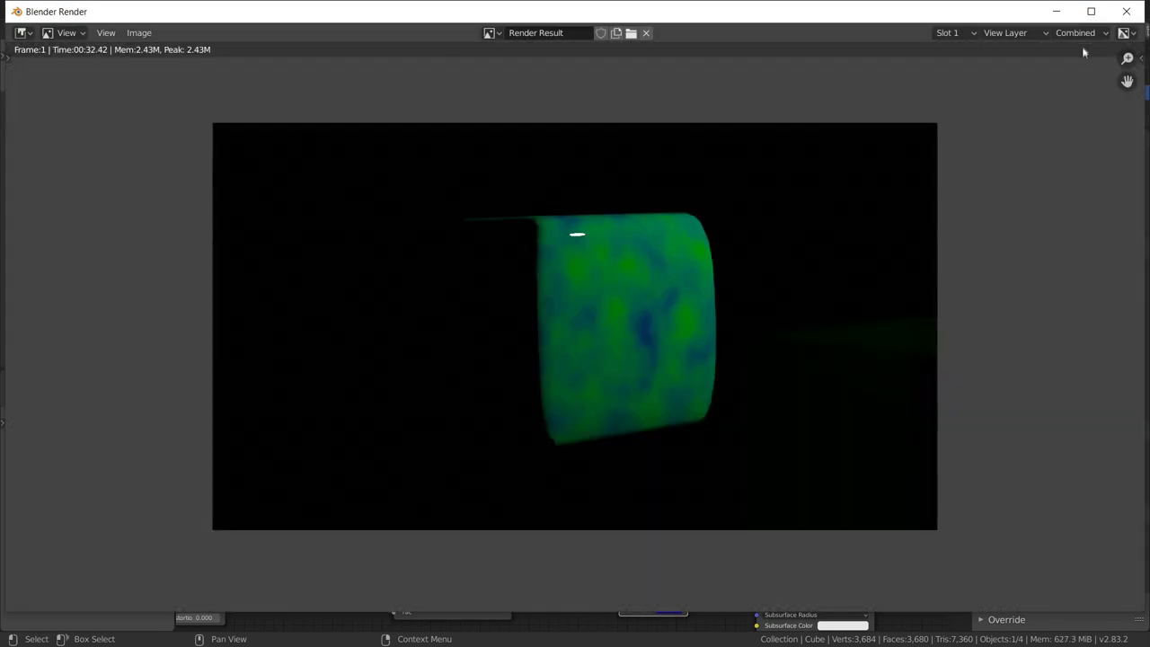
pyautogui.click(1082, 33)
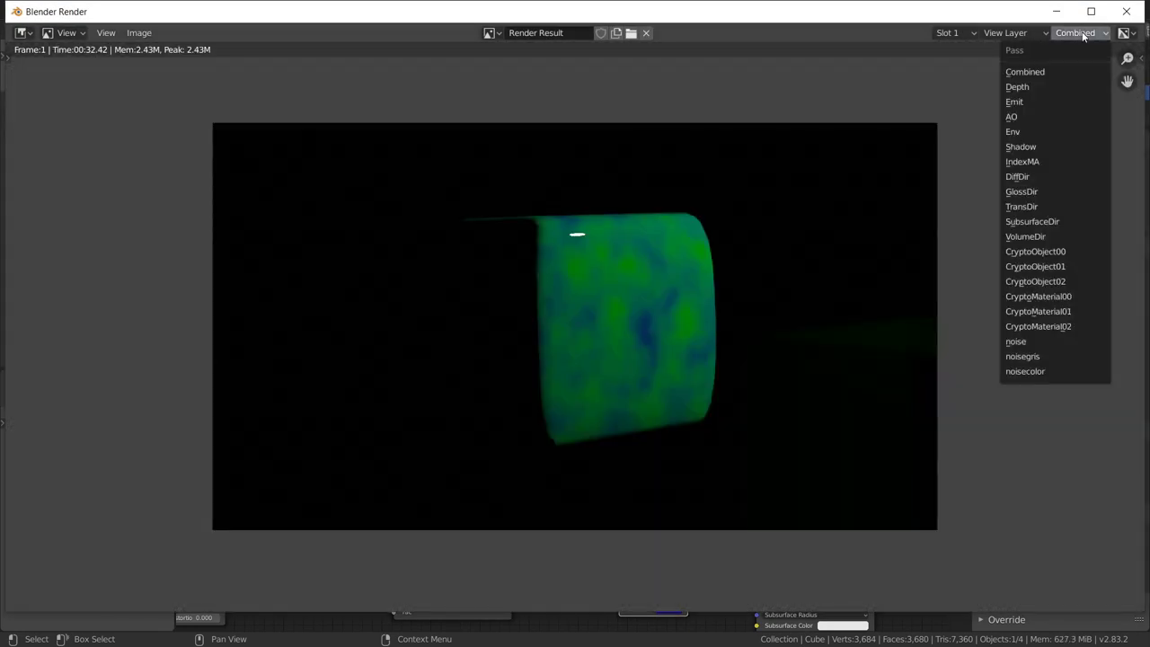
pyautogui.click(1036, 345)
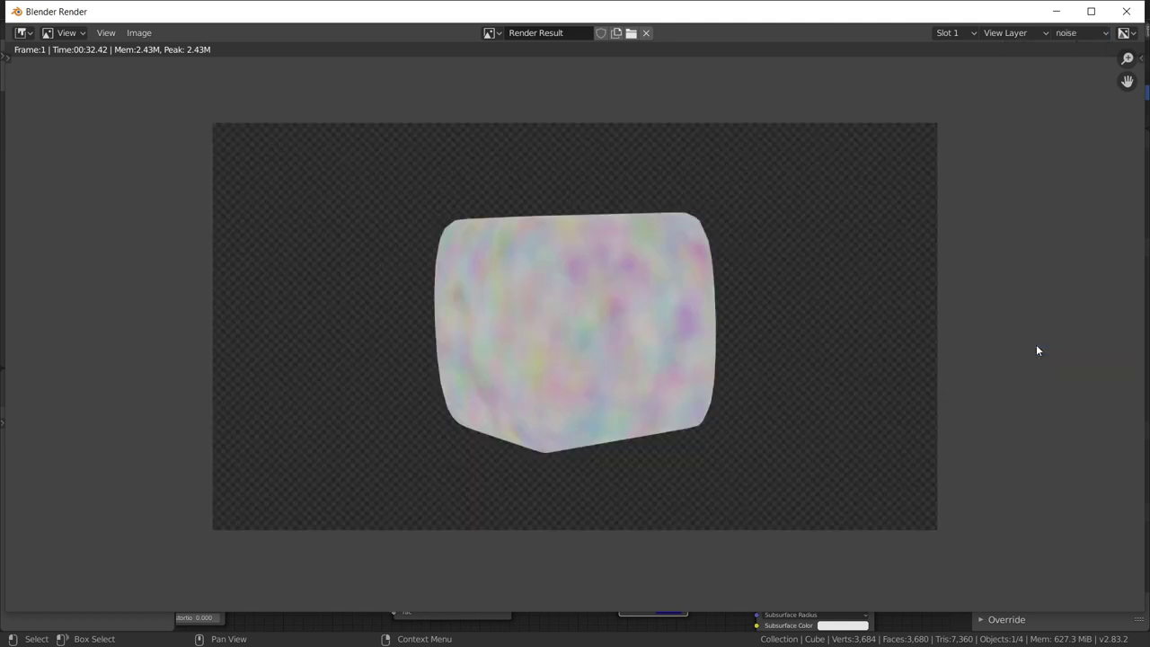
pyautogui.click(1103, 36)
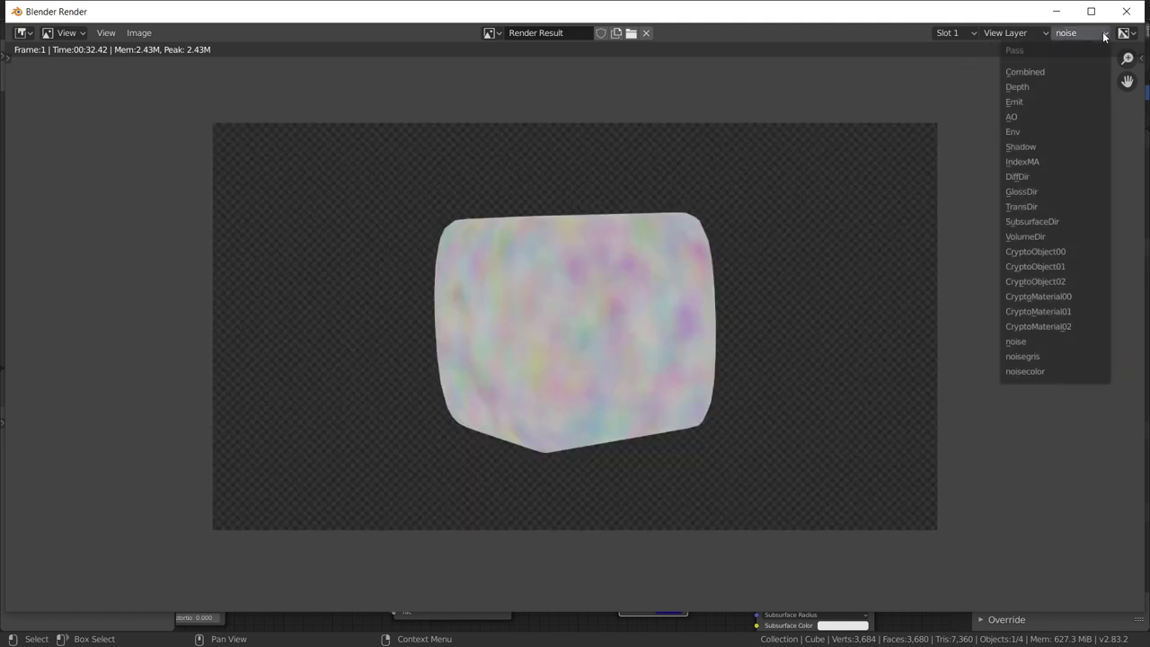
pyautogui.click(1038, 357)
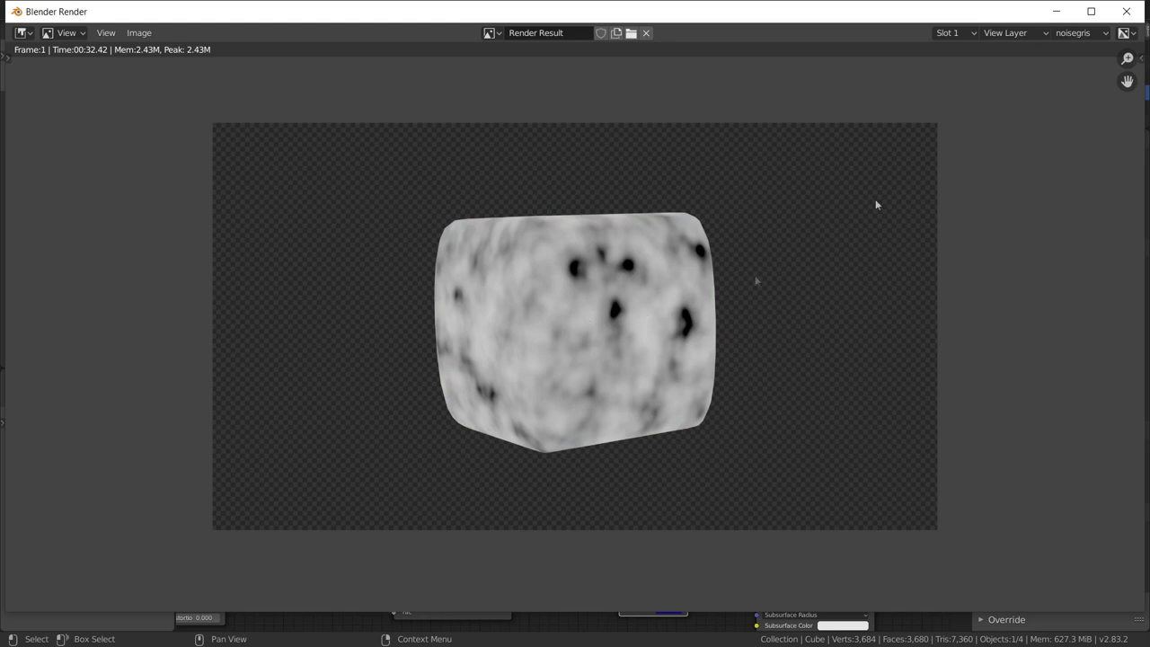
pyautogui.click(1092, 33)
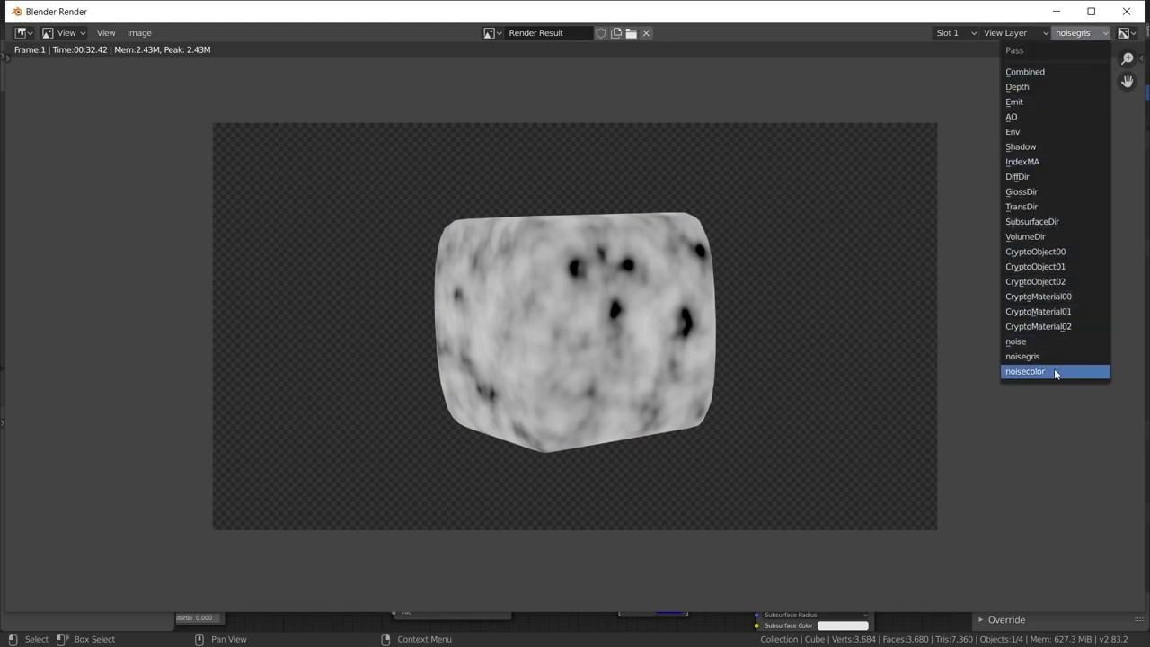
pyautogui.click(1055, 373)
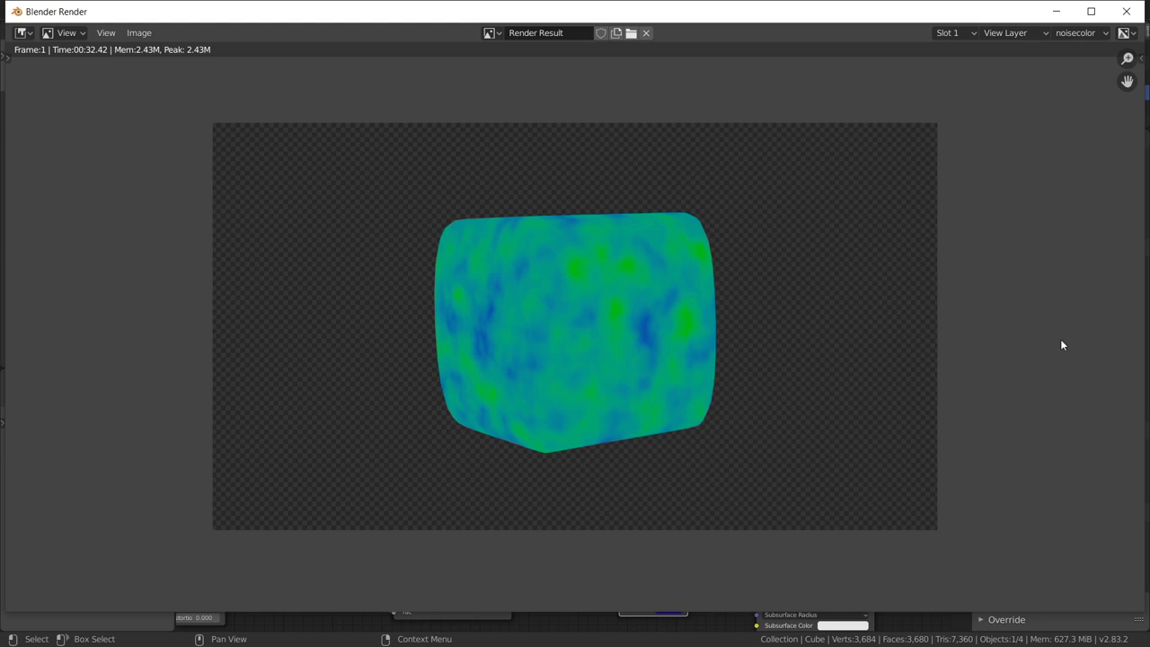
pyautogui.click(1126, 11)
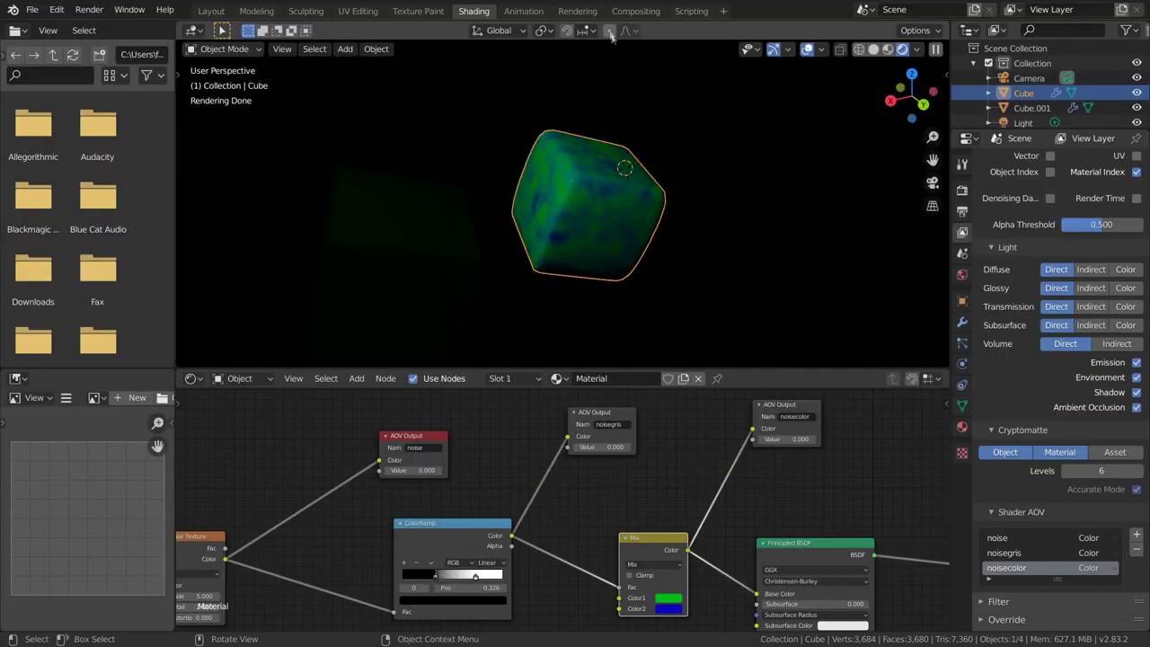
# In the Compositing workspace, turn on Use Nodes and move the Composite node further right.
pyautogui.click(630, 11)
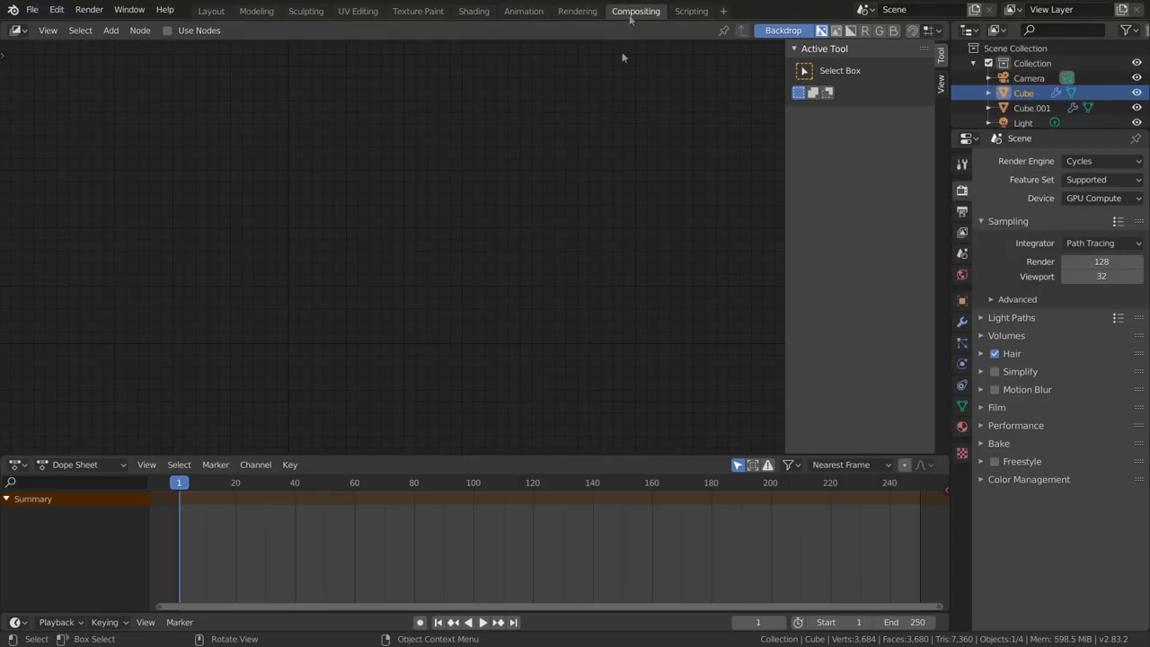
pyautogui.click(167, 30)
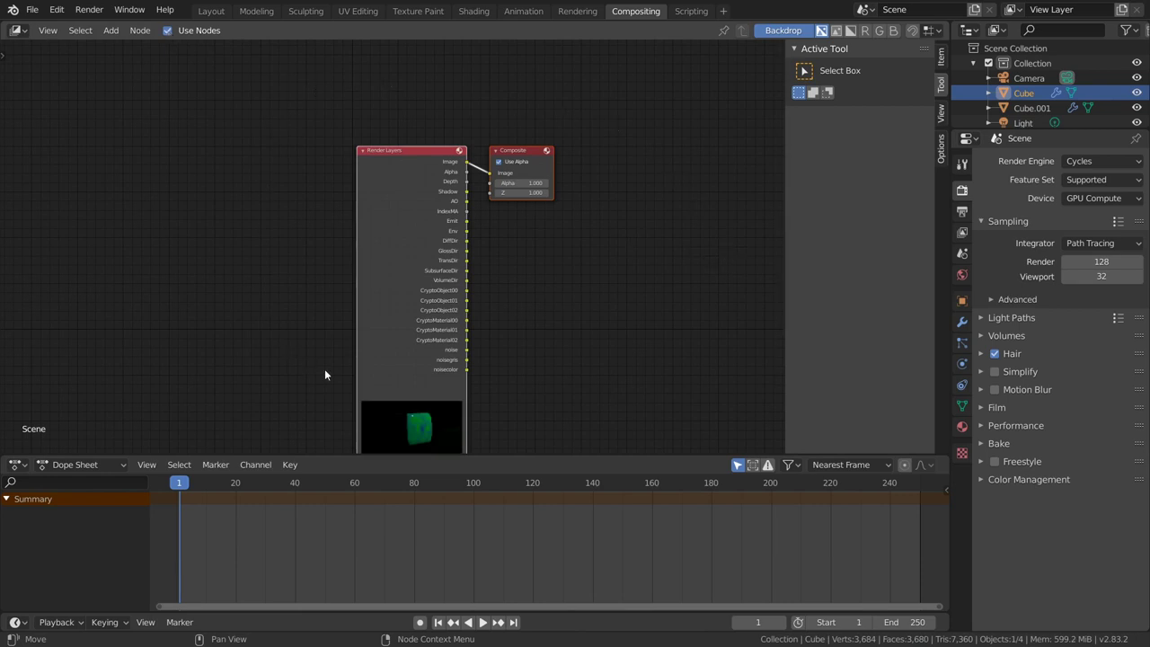
pyautogui.click(670, 221)
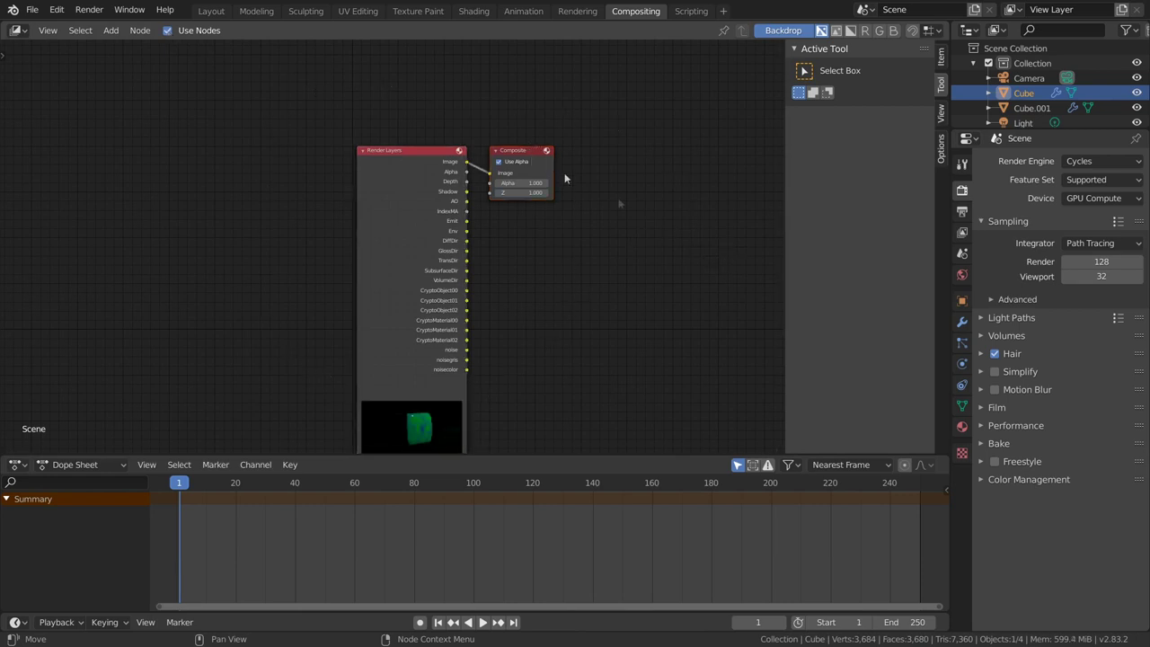
pyautogui.moveTo(523, 156); pyautogui.dragTo(652, 168)
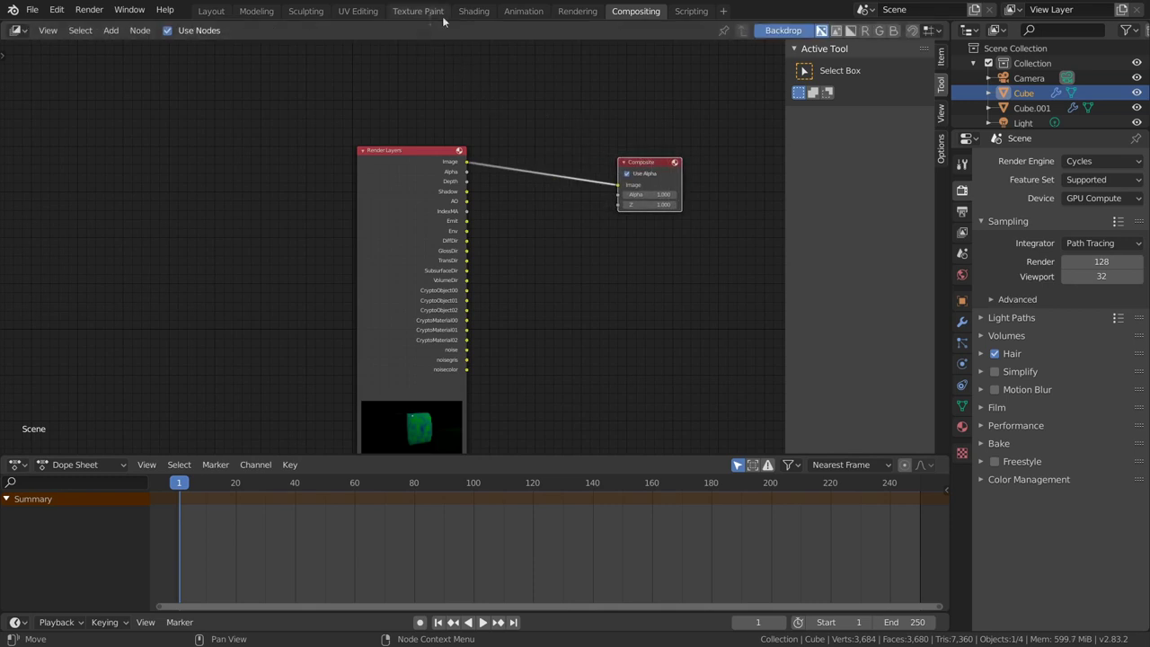
# In the Rendering workspace, check the empty Slot 2, return to Slot 1, then go back to Compositing.
pyautogui.click(573, 11)
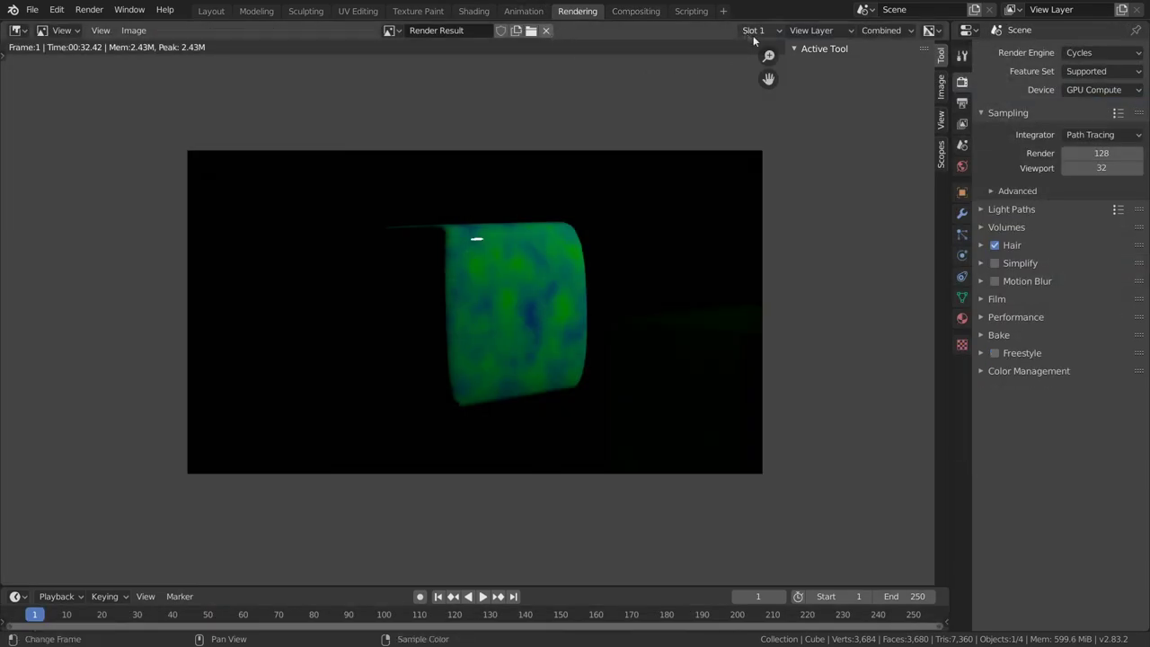
pyautogui.click(782, 31)
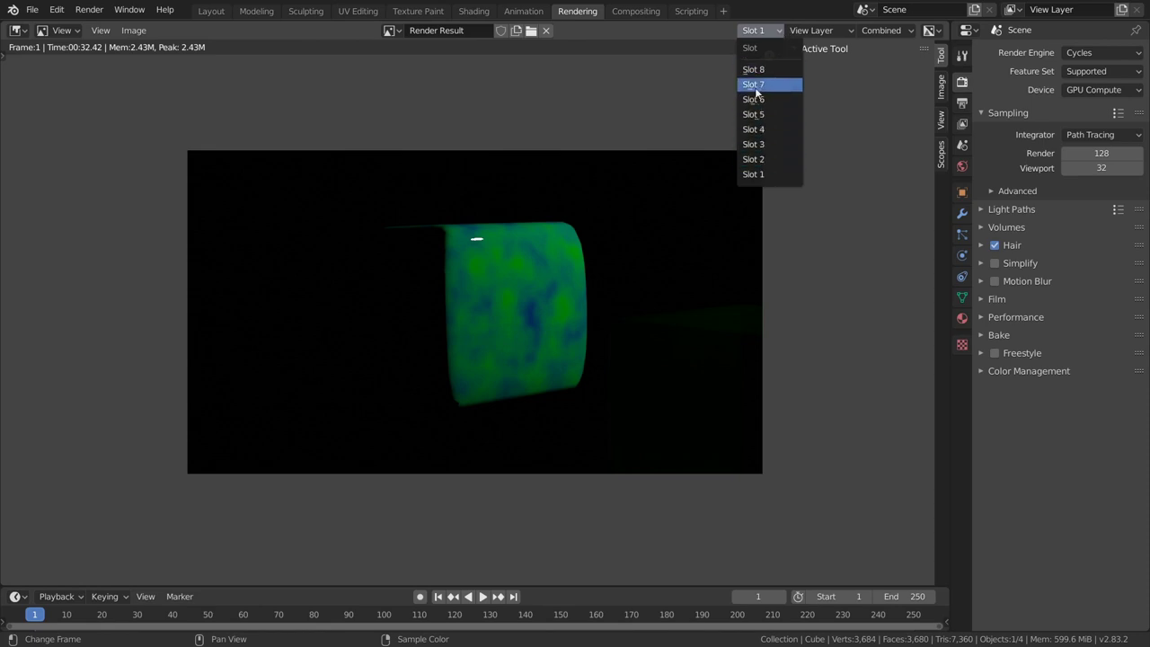
pyautogui.click(754, 159)
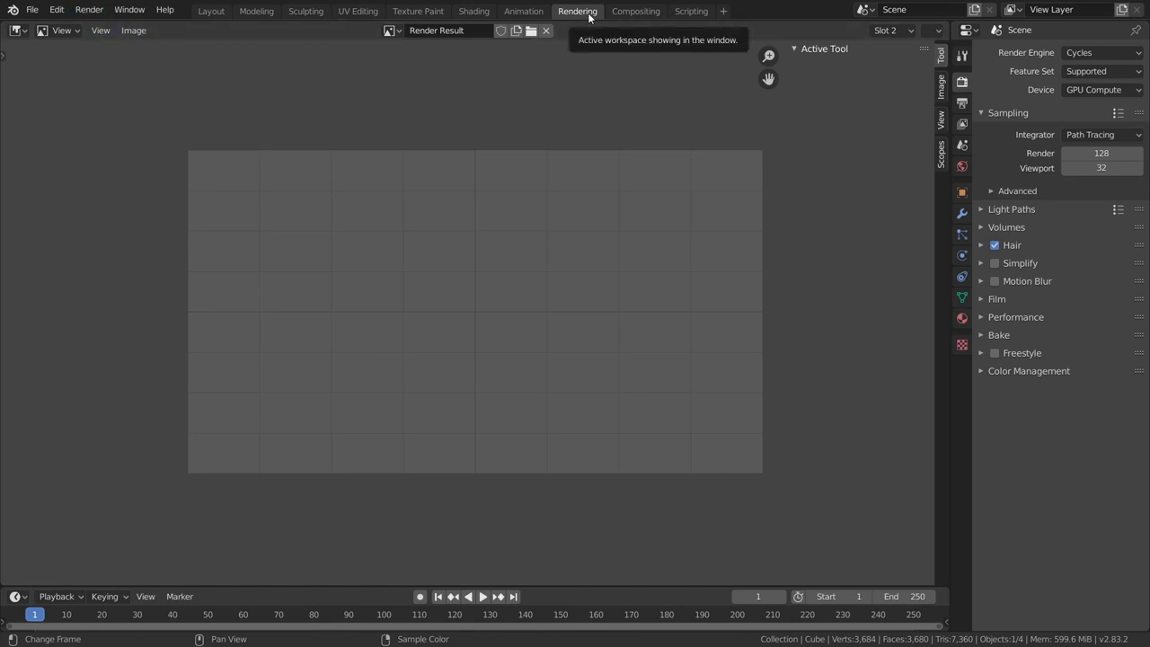
pyautogui.click(908, 32)
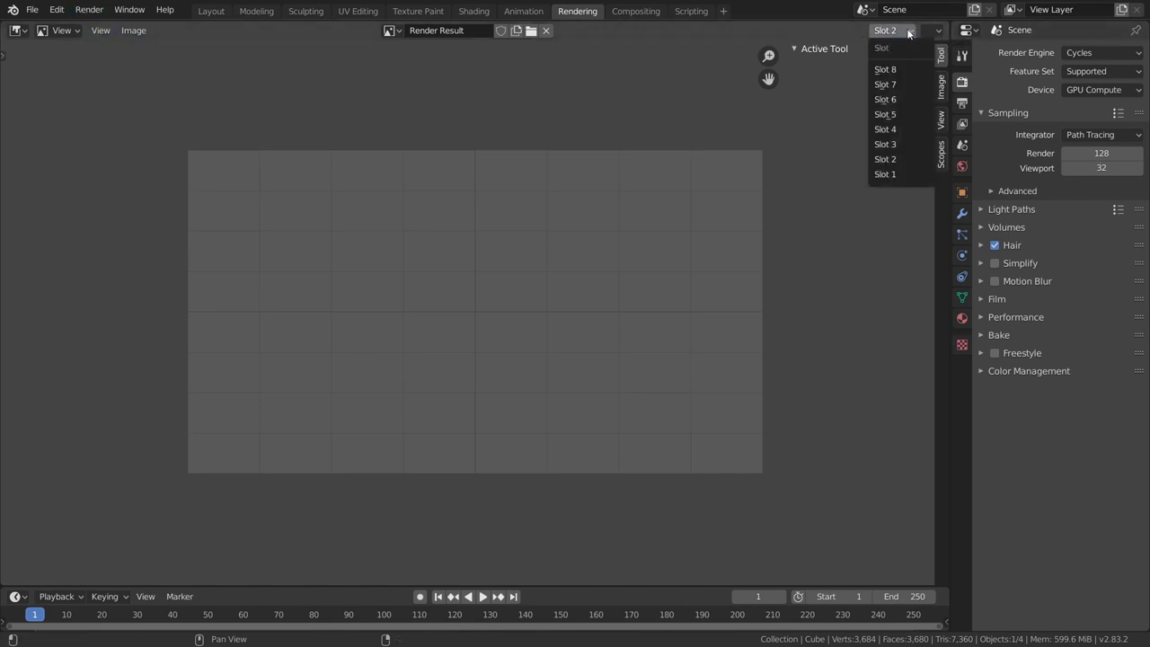
pyautogui.click(883, 175)
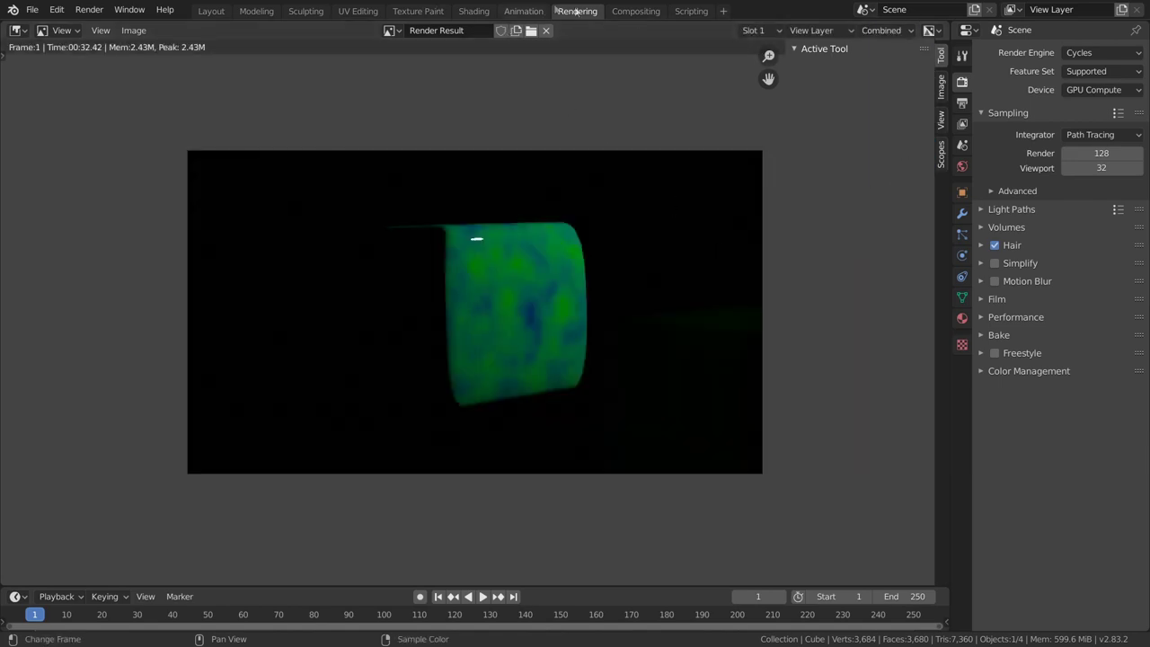
pyautogui.click(640, 12)
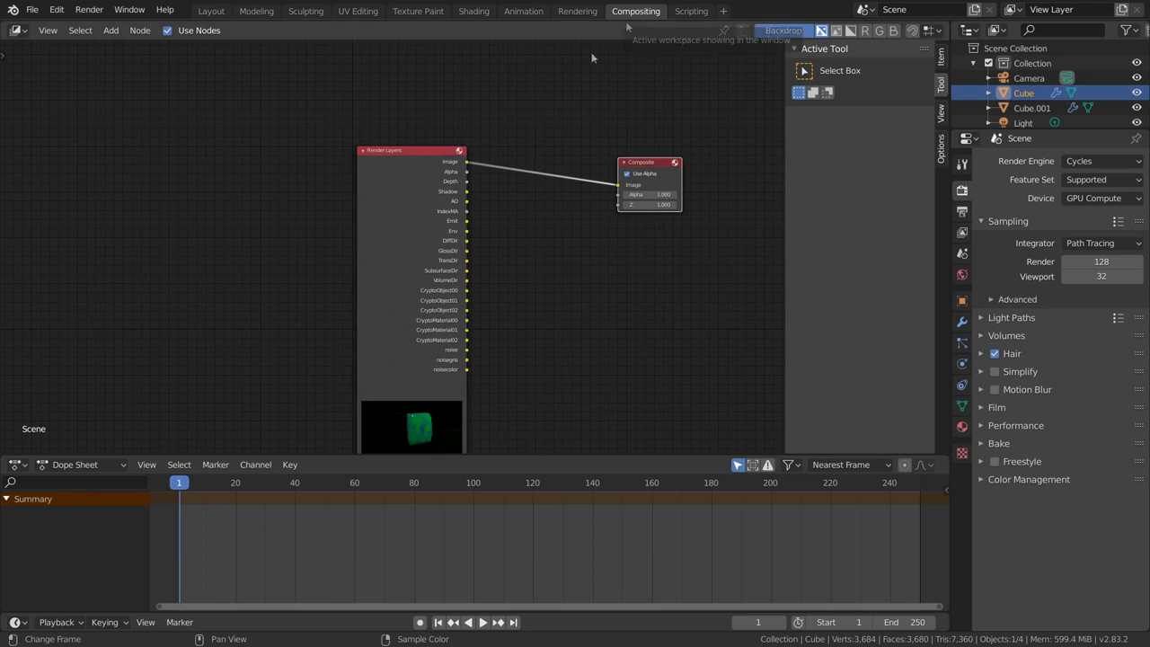
# Move the Render Layers node up-left and the Composite node up to spread them apart.
pyautogui.moveTo(404, 152); pyautogui.dragTo(247, 109)
pyautogui.scroll(-1, 342, 217)
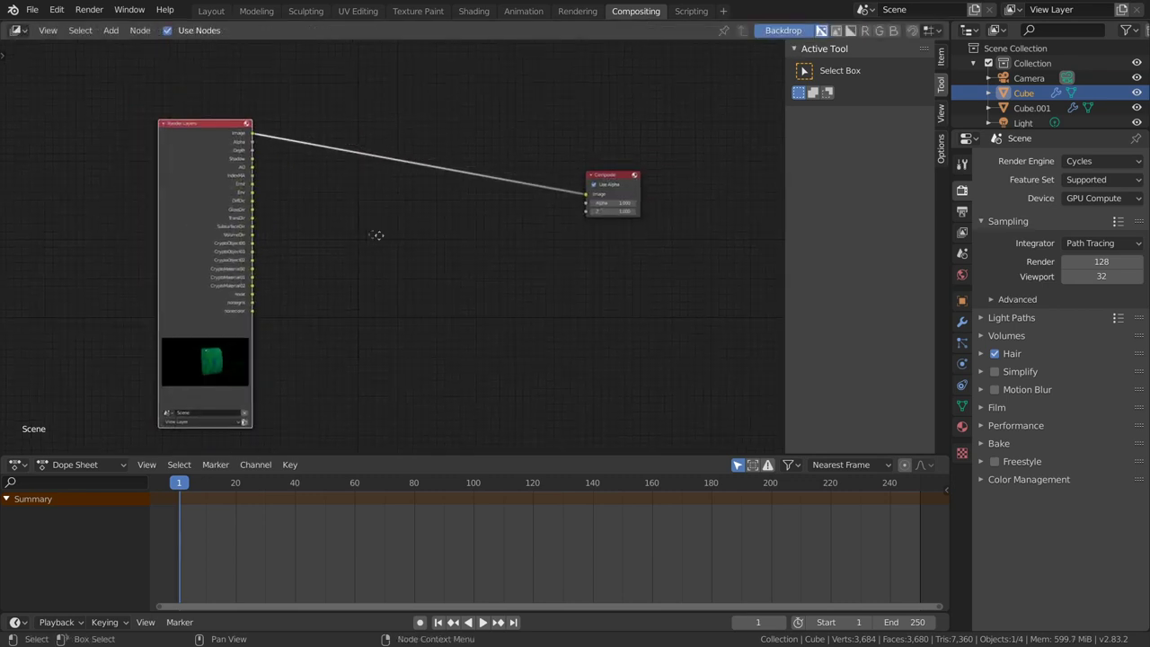
pyautogui.moveTo(343, 216)
pyautogui.mouseDown(button='middle')
pyautogui.moveTo(464, 264)
pyautogui.moveTo(318, 254)
pyautogui.mouseUp(button='middle')
pyautogui.scroll(2, 464, 264)
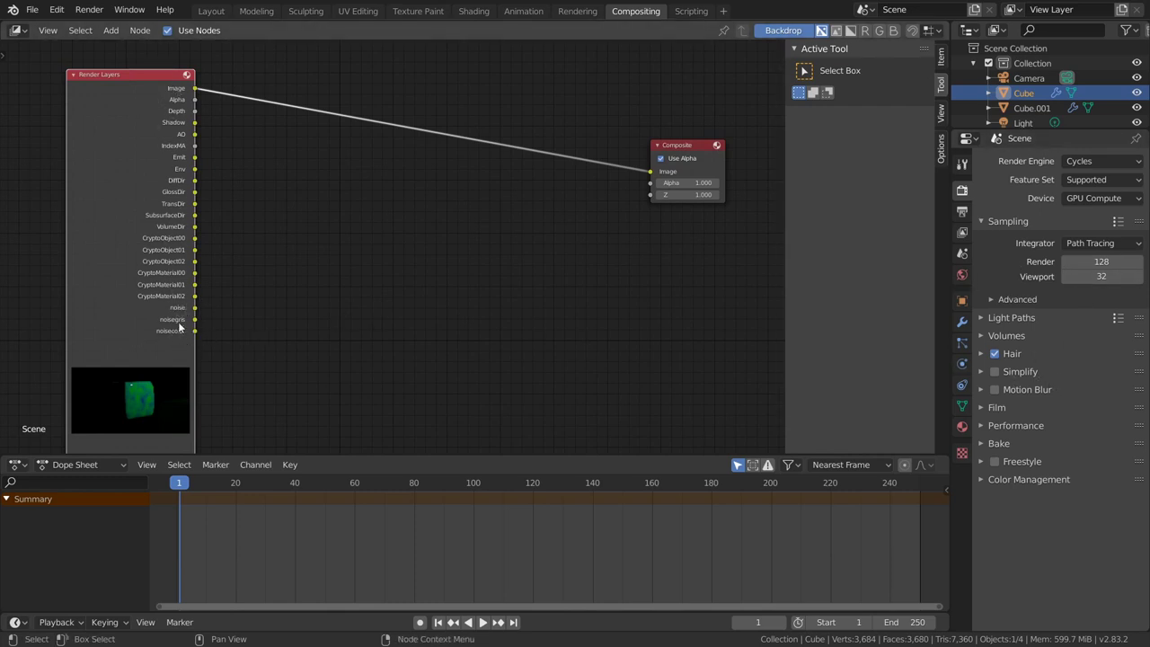
pyautogui.scroll(1, 405, 288)
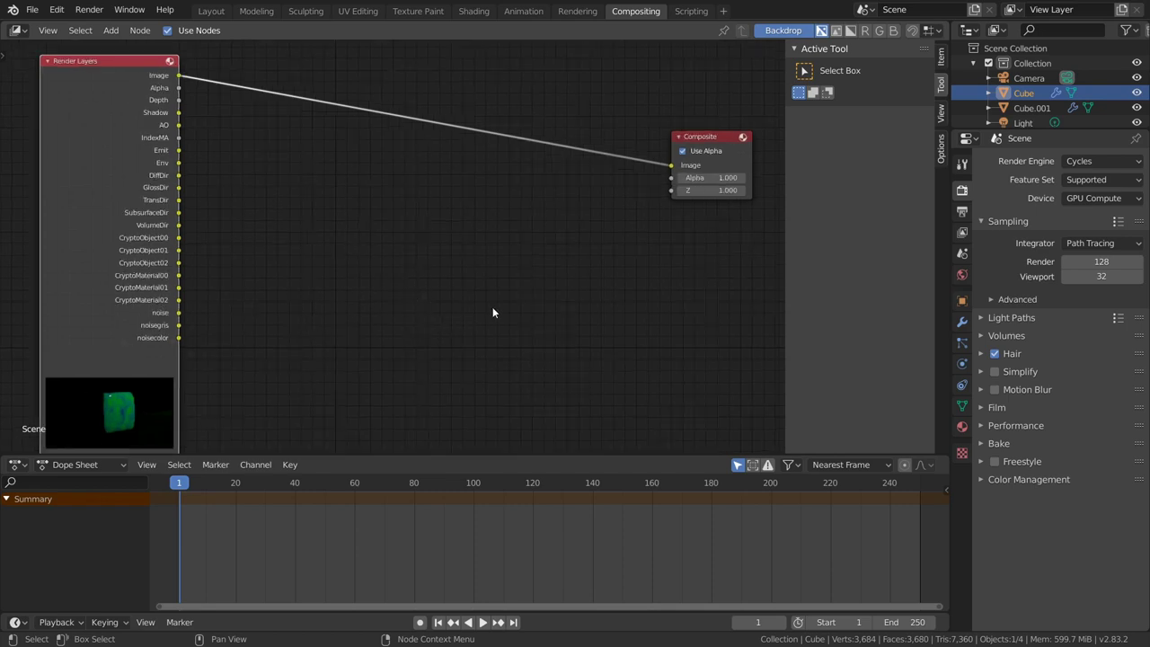
pyautogui.moveTo(486, 309); pyautogui.dragTo(467, 300, button='middle')
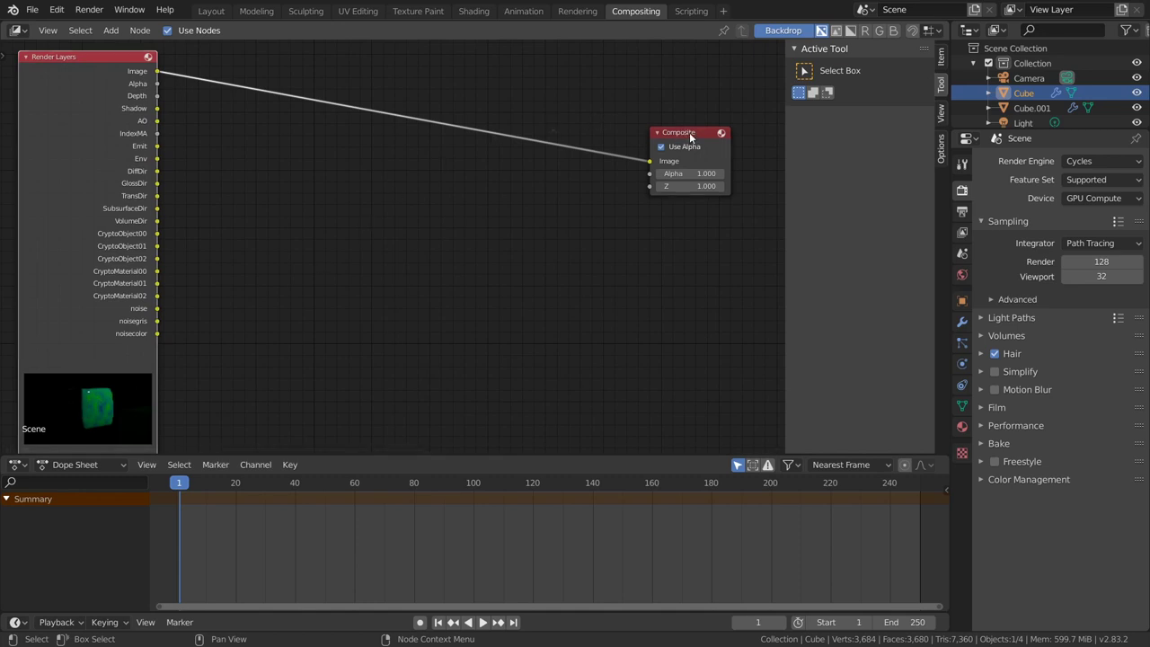
pyautogui.moveTo(689, 132); pyautogui.dragTo(697, 109)
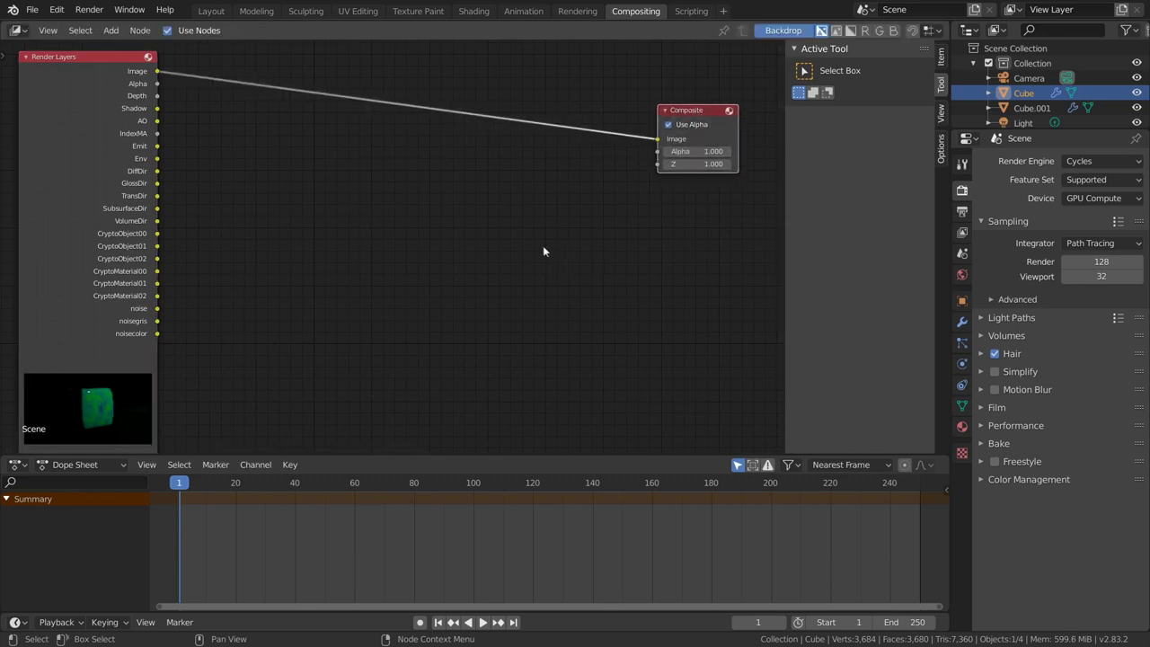
pyautogui.hotkey('shift', 'a')
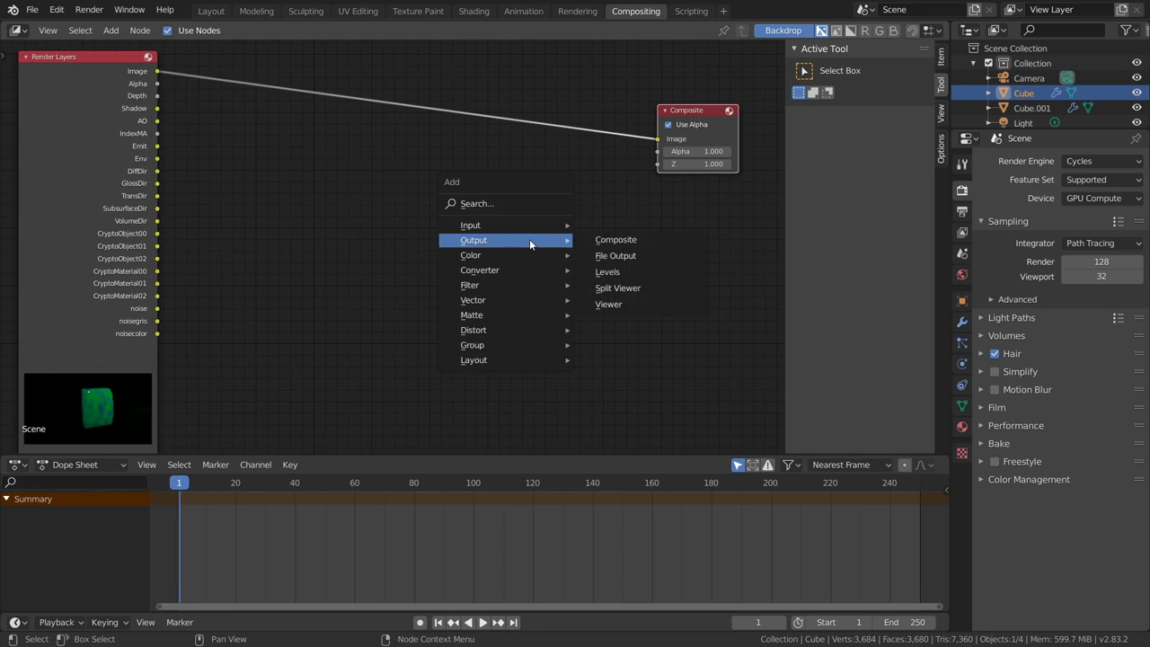
# Add a Viewer node and connect the Render Layers Image output to it.
pyautogui.moveTo(474, 240)
pyautogui.click(620, 305)
pyautogui.moveTo(157, 71); pyautogui.dragTo(662, 235)
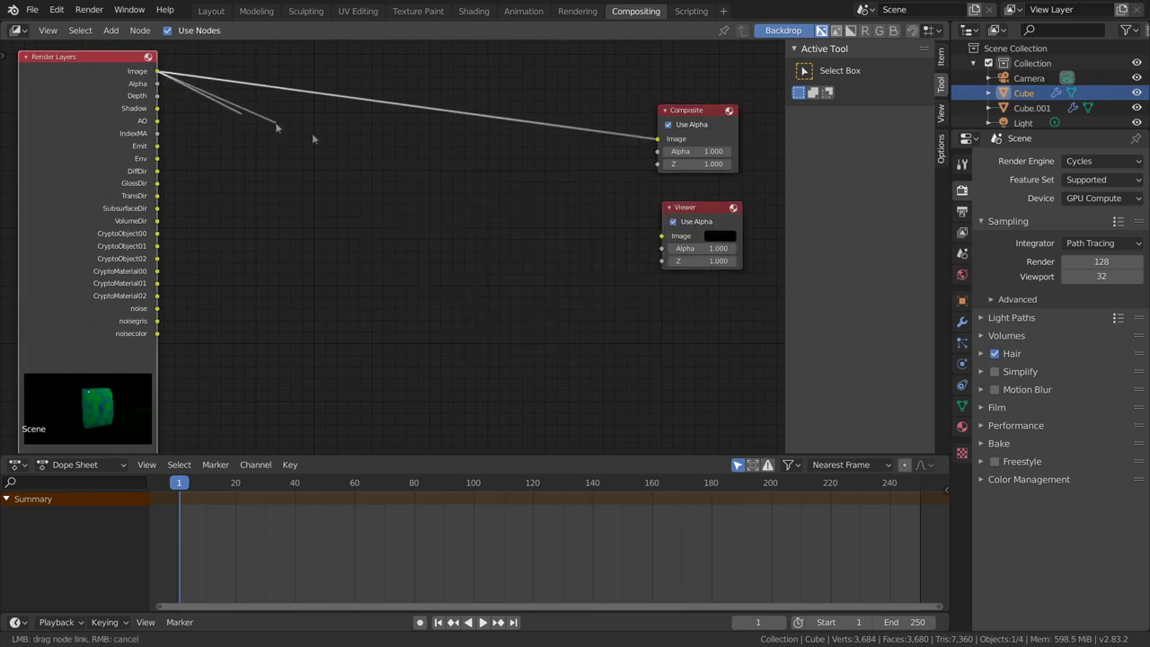
pyautogui.scroll(-1, 582, 279)
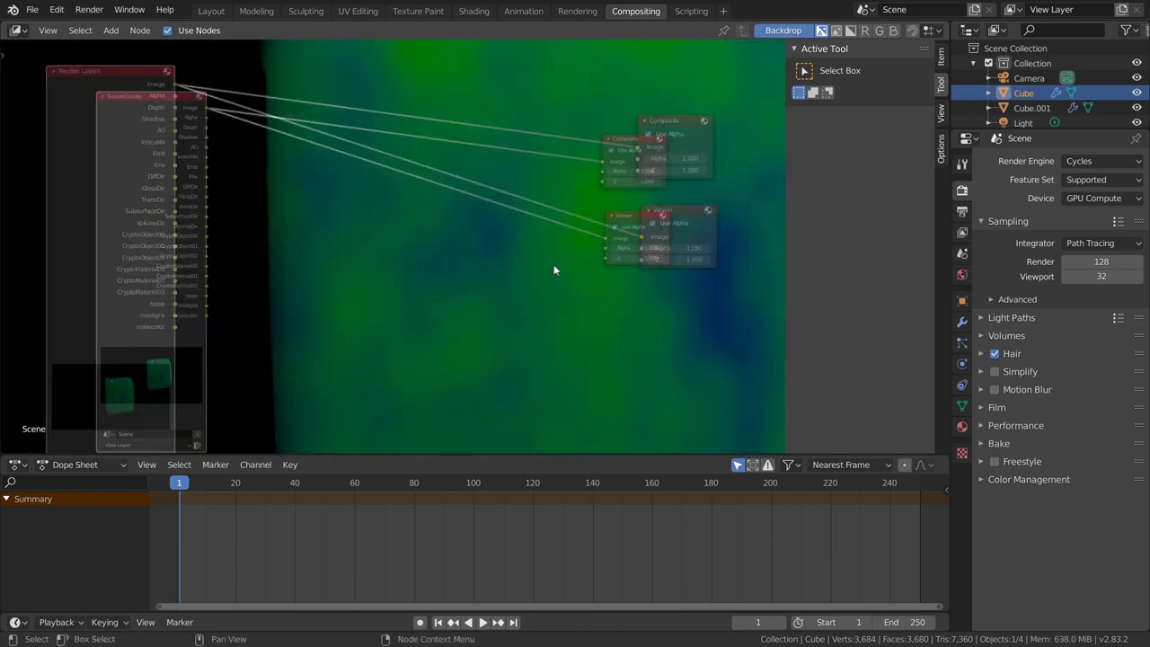
pyautogui.scroll(-1, 554, 266)
pyautogui.scroll(-1, 554, 266)
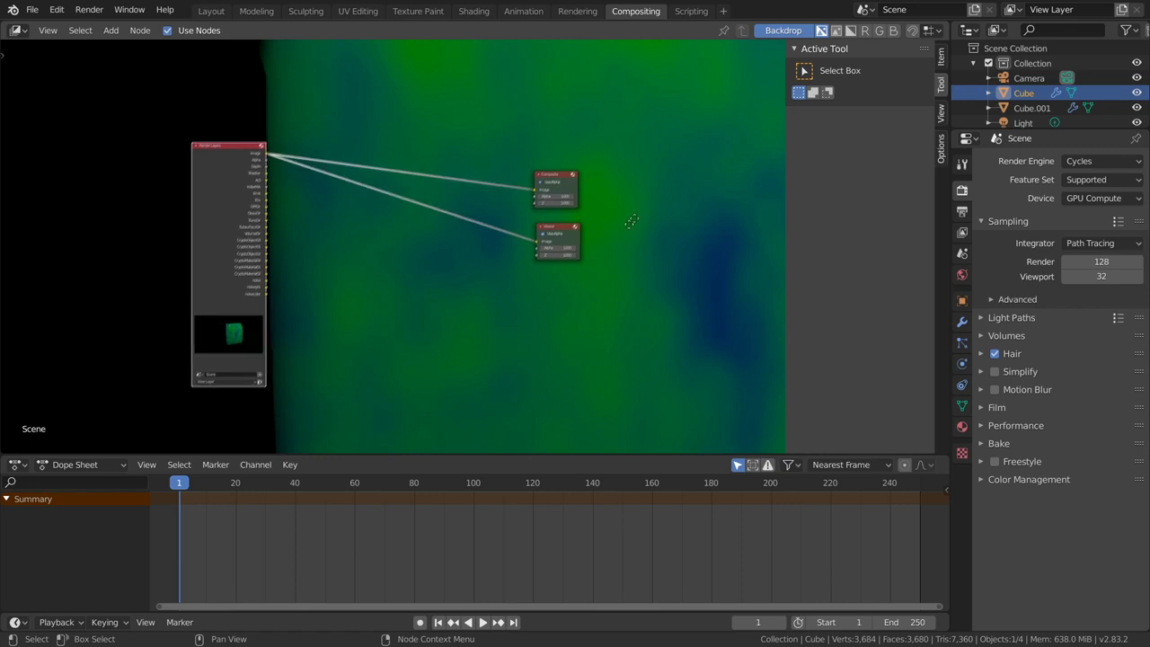
pyautogui.moveTo(640, 215); pyautogui.dragTo(615, 232, button='middle')
pyautogui.moveTo(636, 194); pyautogui.dragTo(617, 247)
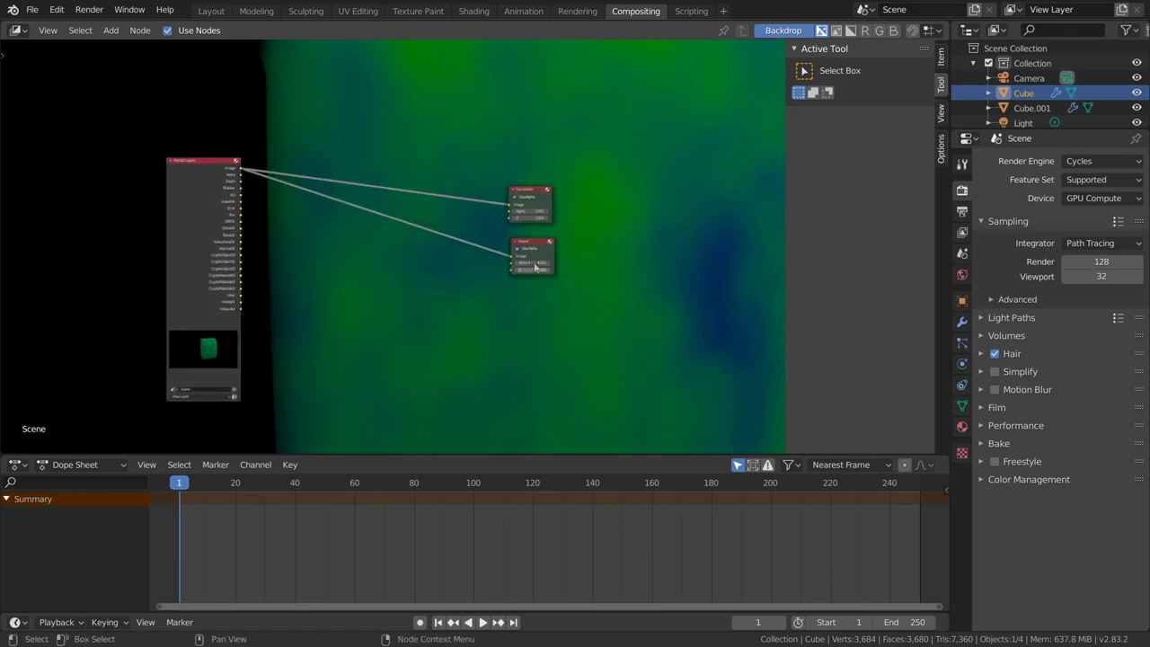
# Lower the Backdrop Zoom to about 0.48 so the whole render shows, and frame all nodes.
pyautogui.click(940, 112)
pyautogui.moveTo(905, 88)
pyautogui.mouseDown()
pyautogui.moveTo(808, 87)
pyautogui.moveTo(862, 88)
pyautogui.mouseUp()
pyautogui.scroll(1, 517, 233)
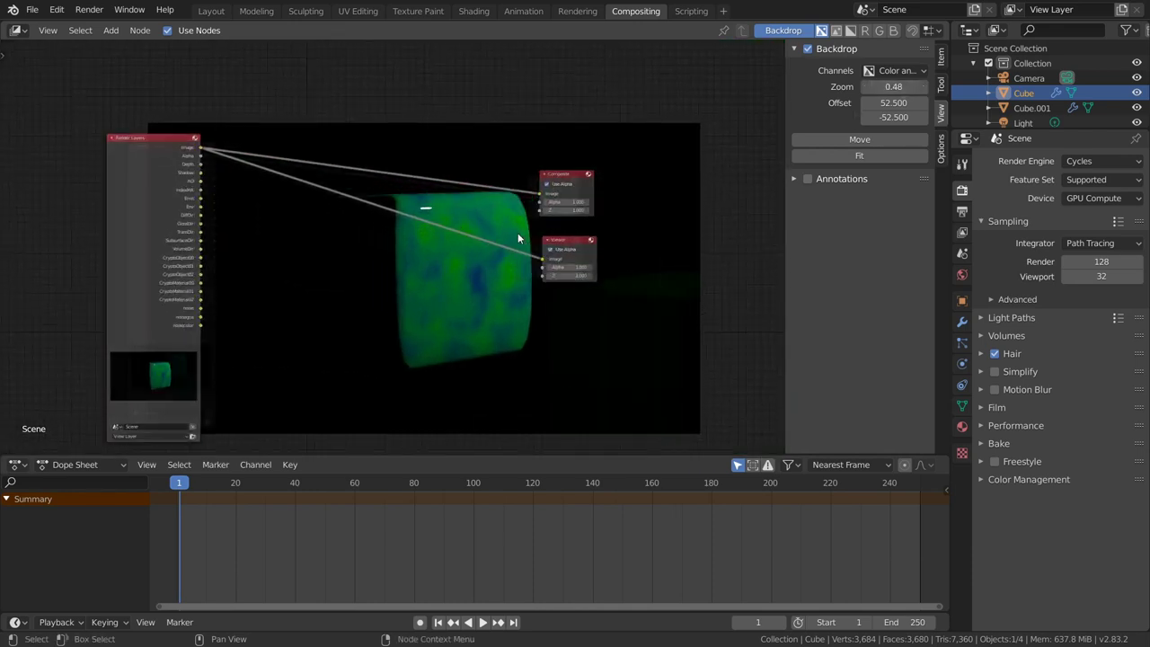
pyautogui.scroll(1, 530, 206)
pyautogui.scroll(1, 422, 180)
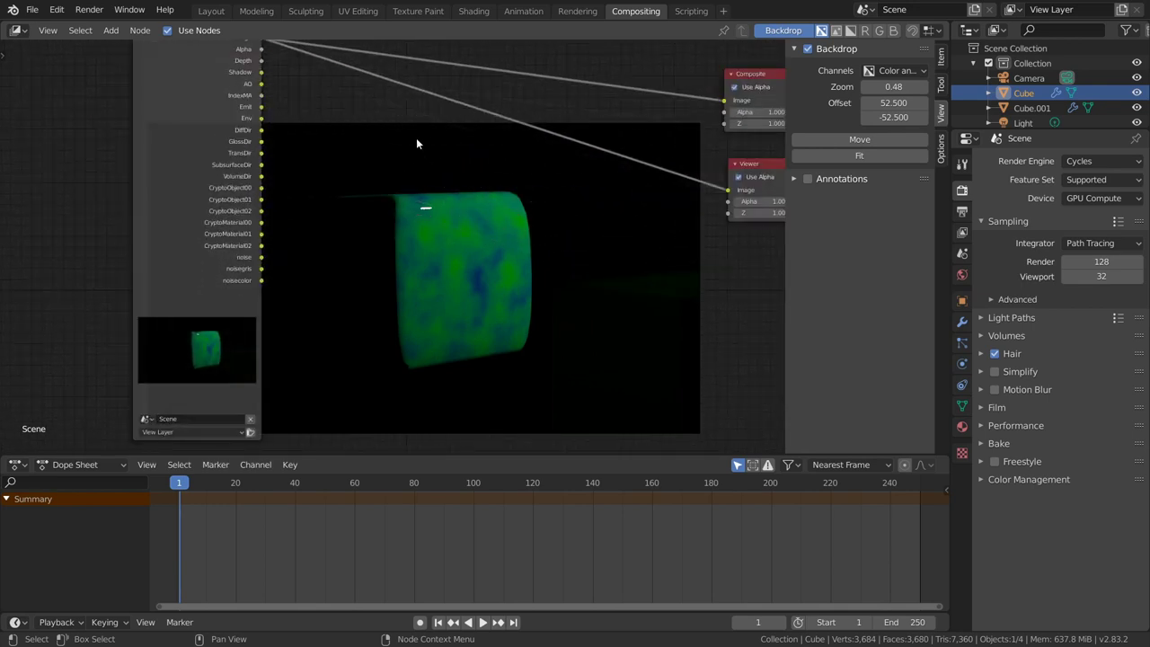
pyautogui.moveTo(417, 139); pyautogui.dragTo(386, 240, button='middle')
pyautogui.press('Home')
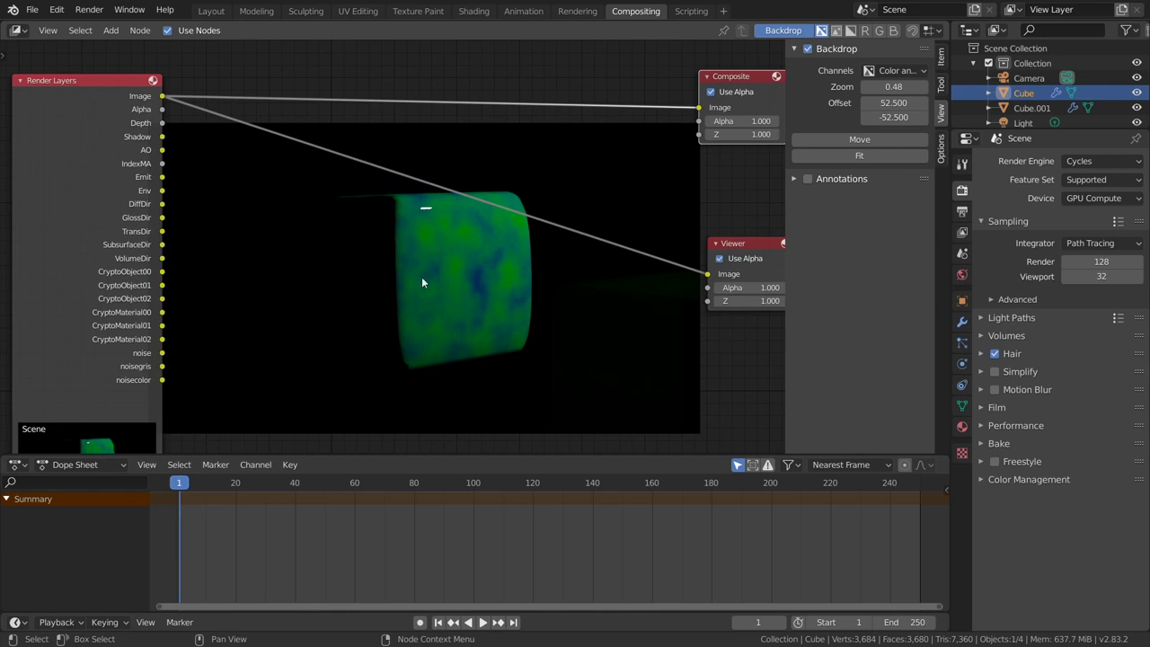
pyautogui.scroll(-1, 386, 256)
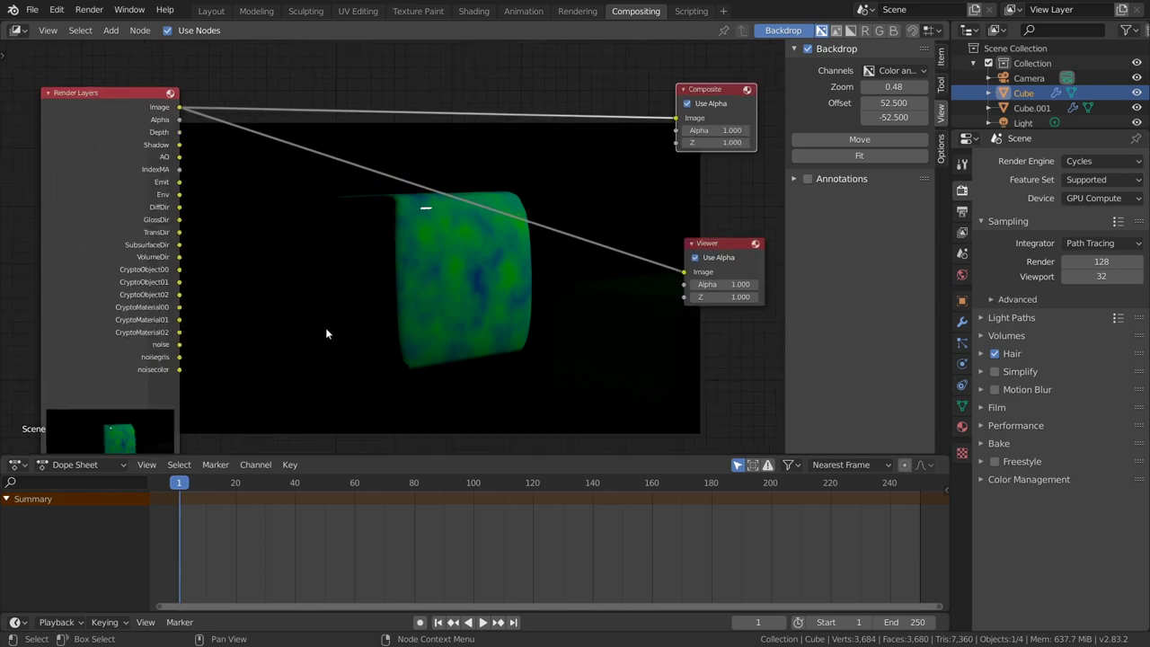
pyautogui.hotkey('shift', 'a')
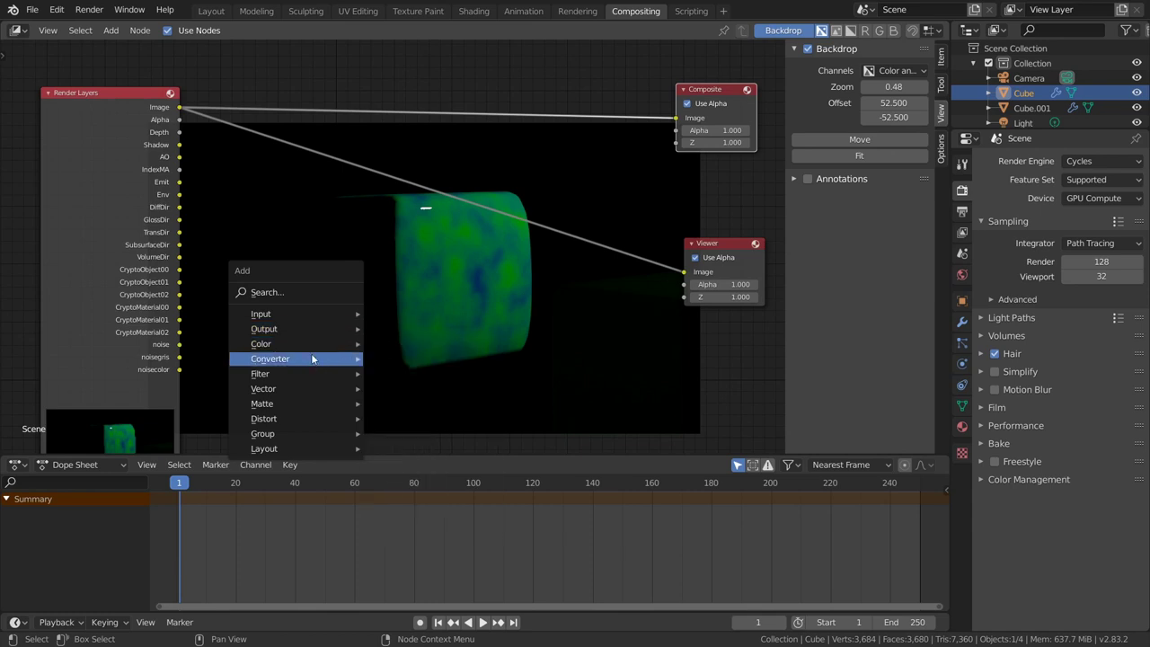
pyautogui.moveTo(296, 372)
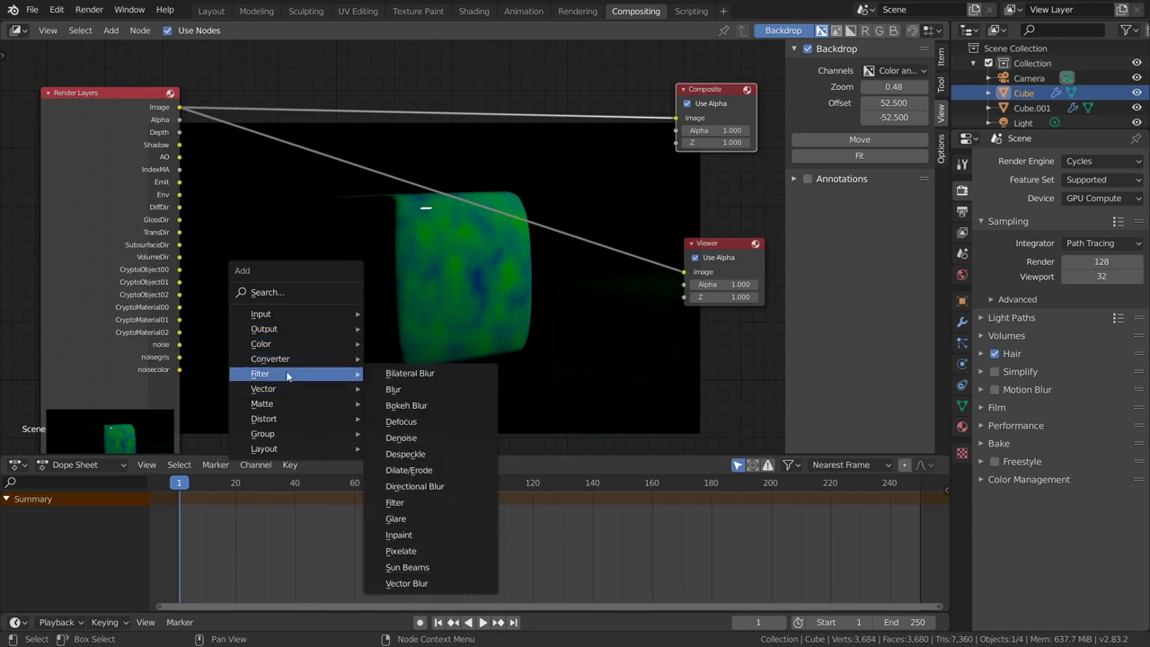
# Insert a Gaussian Blur node on the noise-to-Viewer link with X set to 72.
pyautogui.click(398, 390)
pyautogui.click(347, 265)
pyautogui.moveTo(180, 344); pyautogui.dragTo(690, 274)
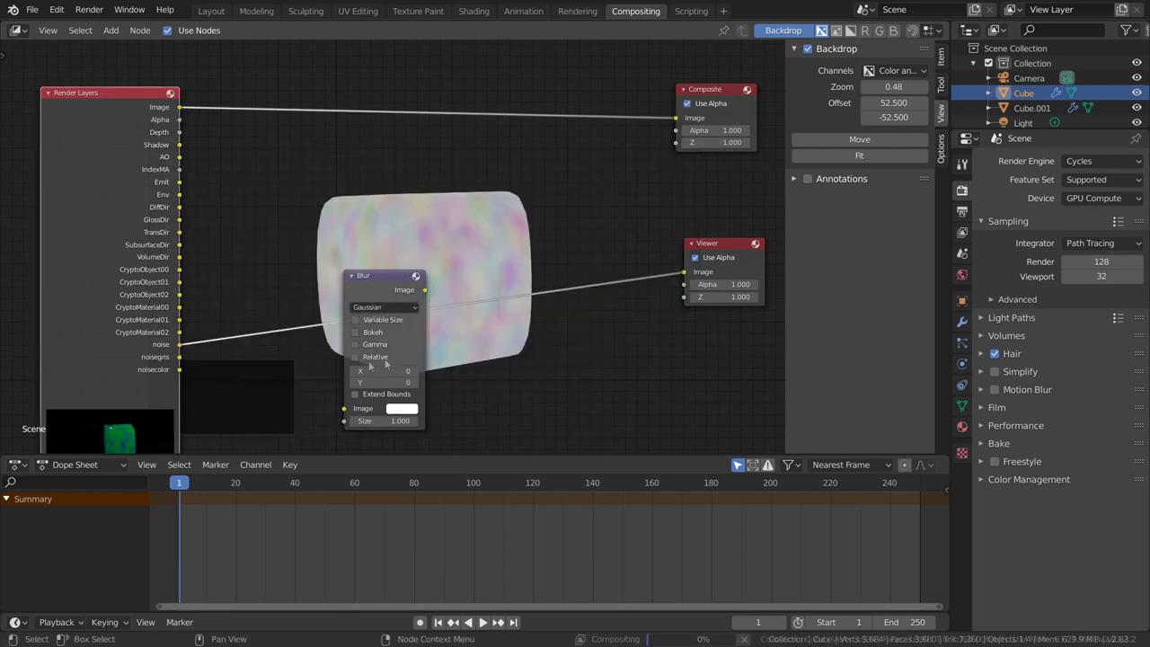
pyautogui.moveTo(388, 283)
pyautogui.mouseDown()
pyautogui.moveTo(370, 247)
pyautogui.moveTo(337, 289)
pyautogui.mouseUp()
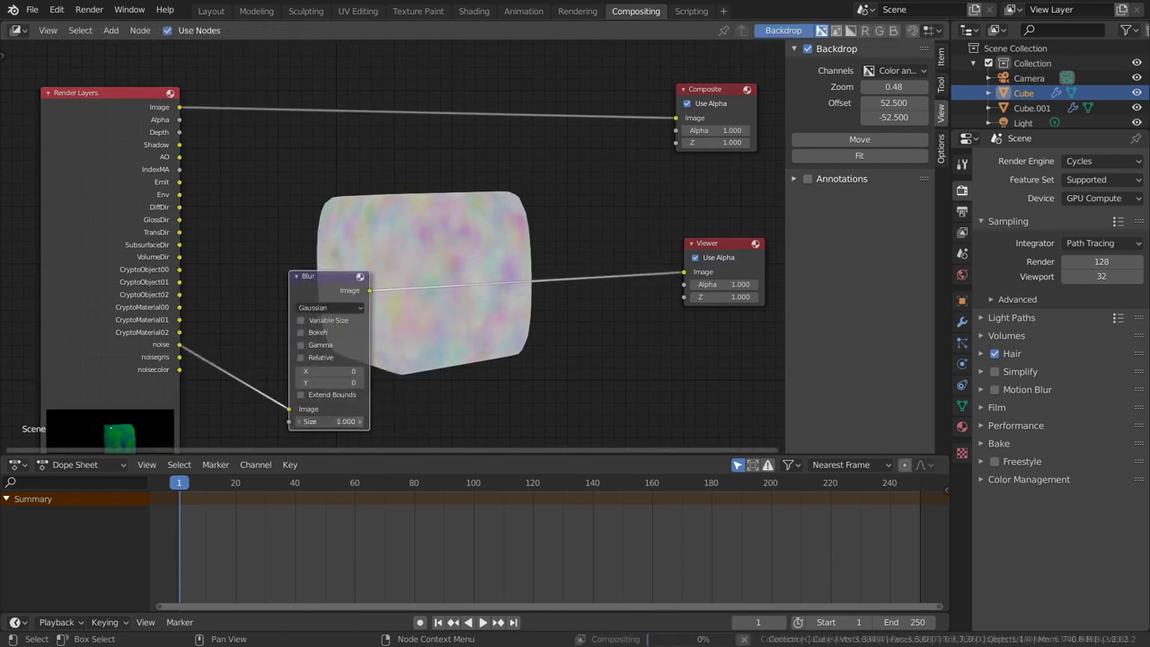
pyautogui.moveTo(329, 371)
pyautogui.mouseDown()
pyautogui.moveTo(359, 371)
pyautogui.moveTo(320, 381)
pyautogui.mouseUp()
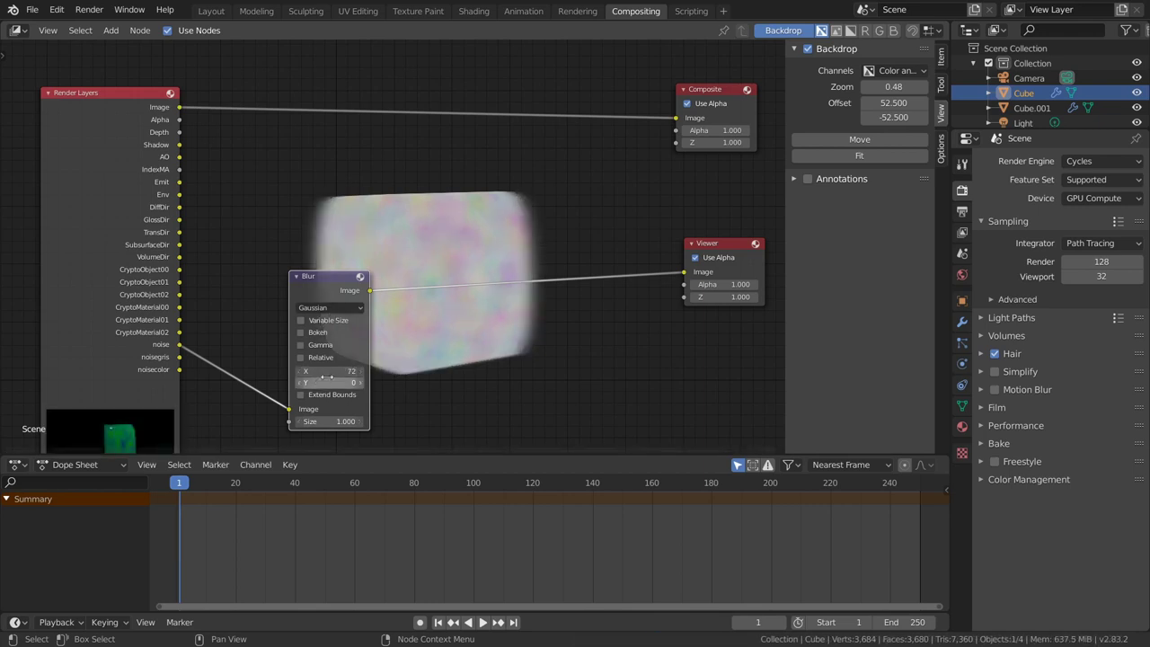
pyautogui.moveTo(341, 290); pyautogui.dragTo(347, 350)
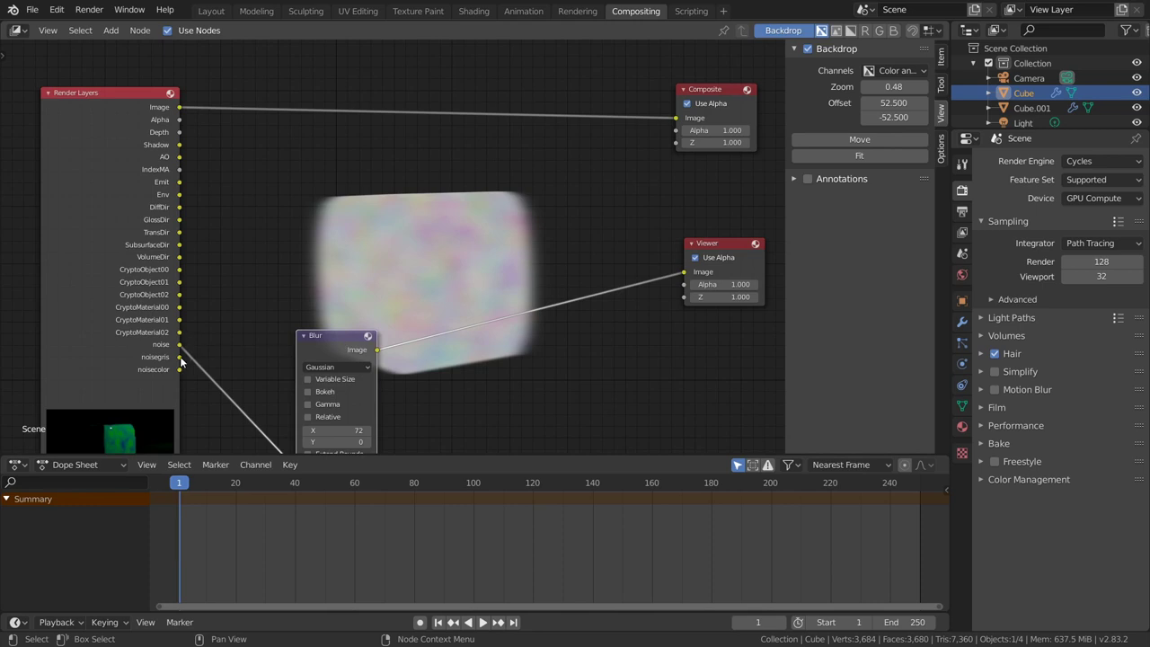
# Connect the noisegris pass to the Viewer to preview it.
pyautogui.moveTo(181, 360); pyautogui.dragTo(653, 283)
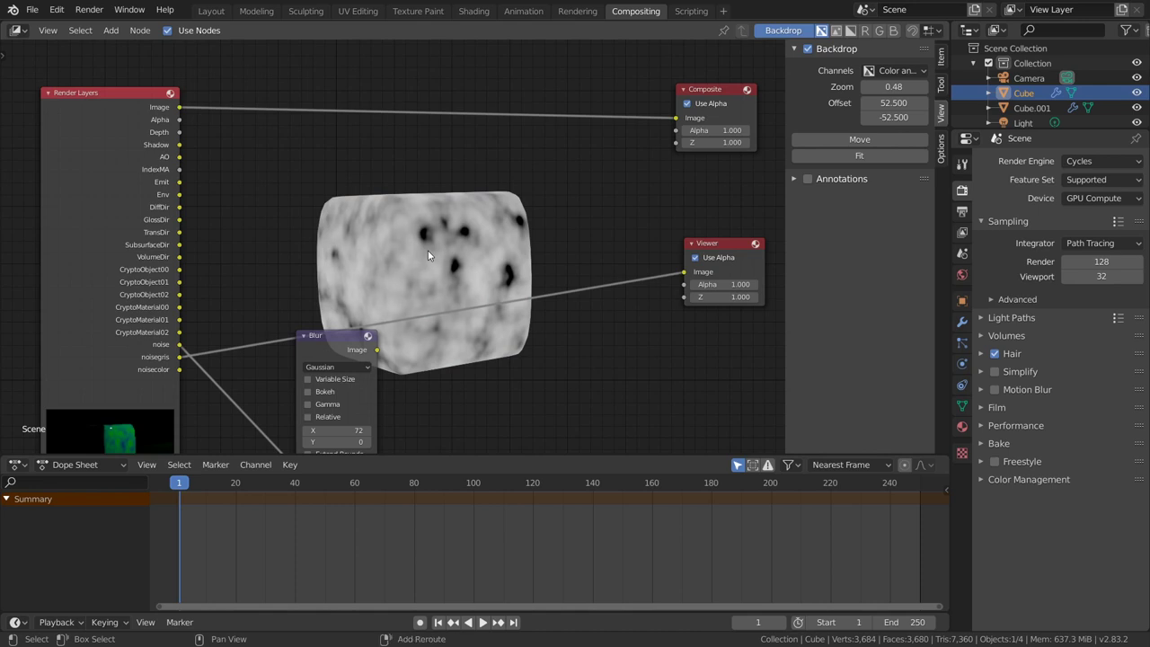
pyautogui.hotkey('shift', 'a')
pyautogui.press('Escape')
pyautogui.scroll(1, 385, 254)
pyautogui.hotkey('shift', 'a')
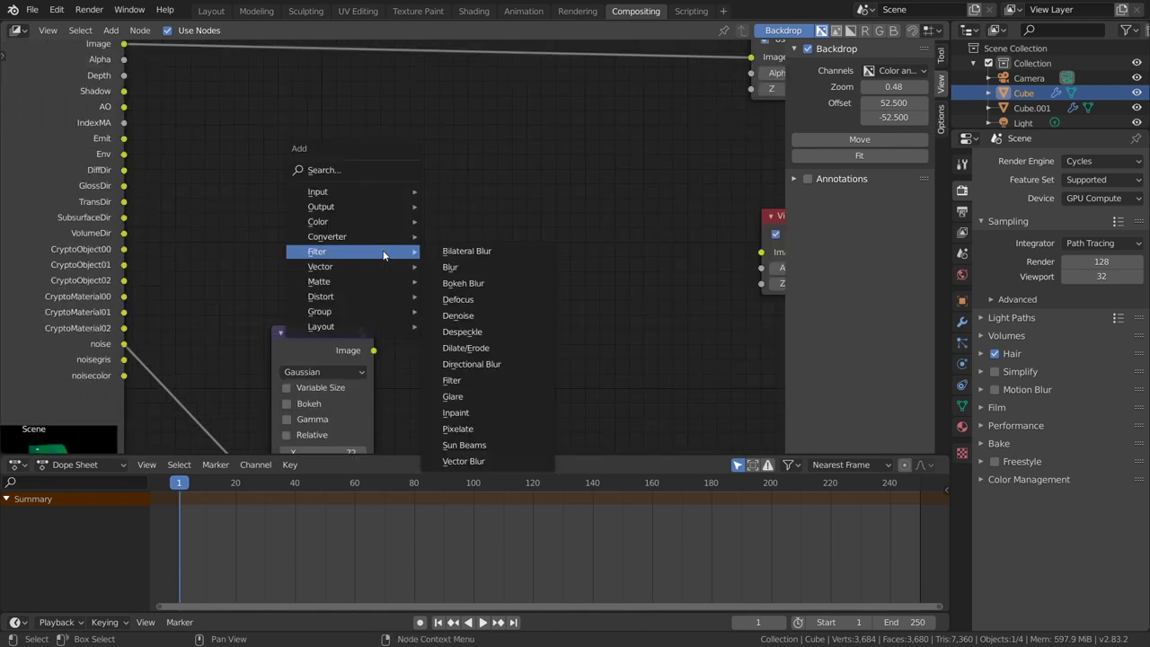
# Add a Sun Beams node fed by noisegris into the Viewer, with Ray Length 0.132.
pyautogui.click(473, 446)
pyautogui.click(431, 216)
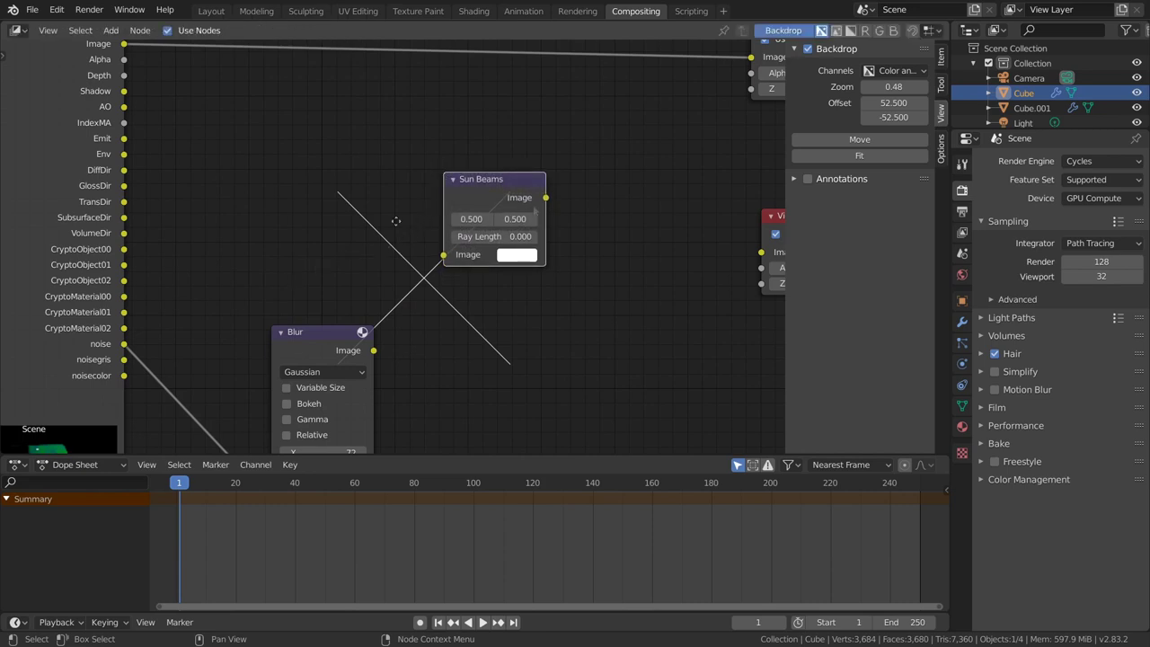
pyautogui.moveTo(124, 360); pyautogui.dragTo(442, 254)
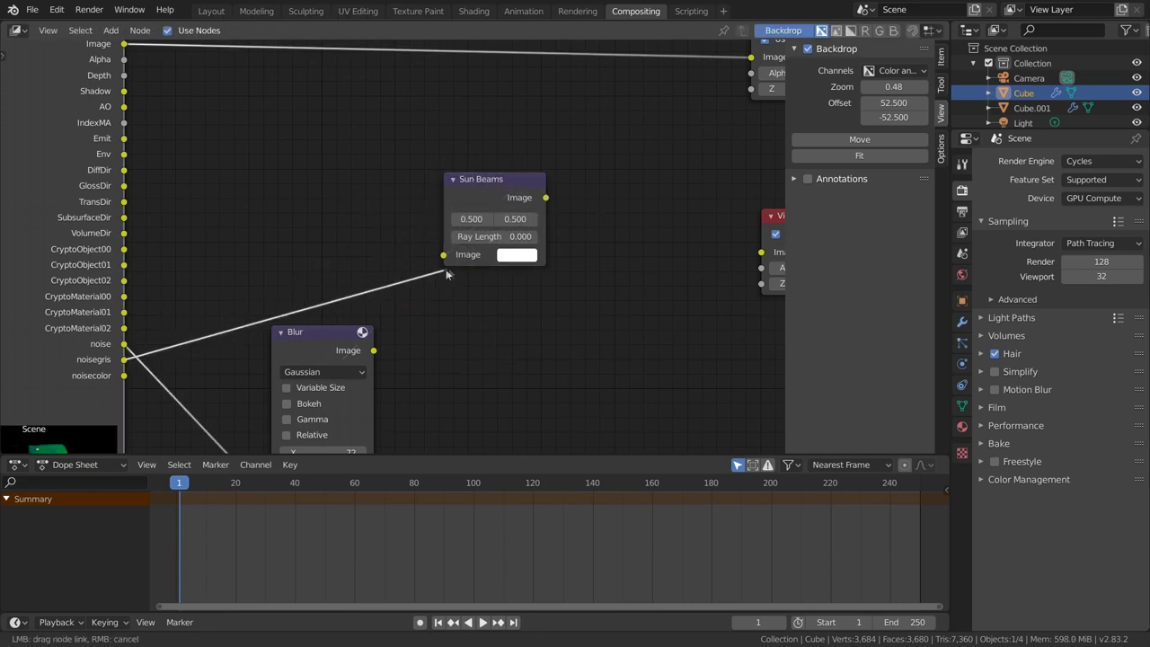
pyautogui.moveTo(543, 200); pyautogui.dragTo(761, 252)
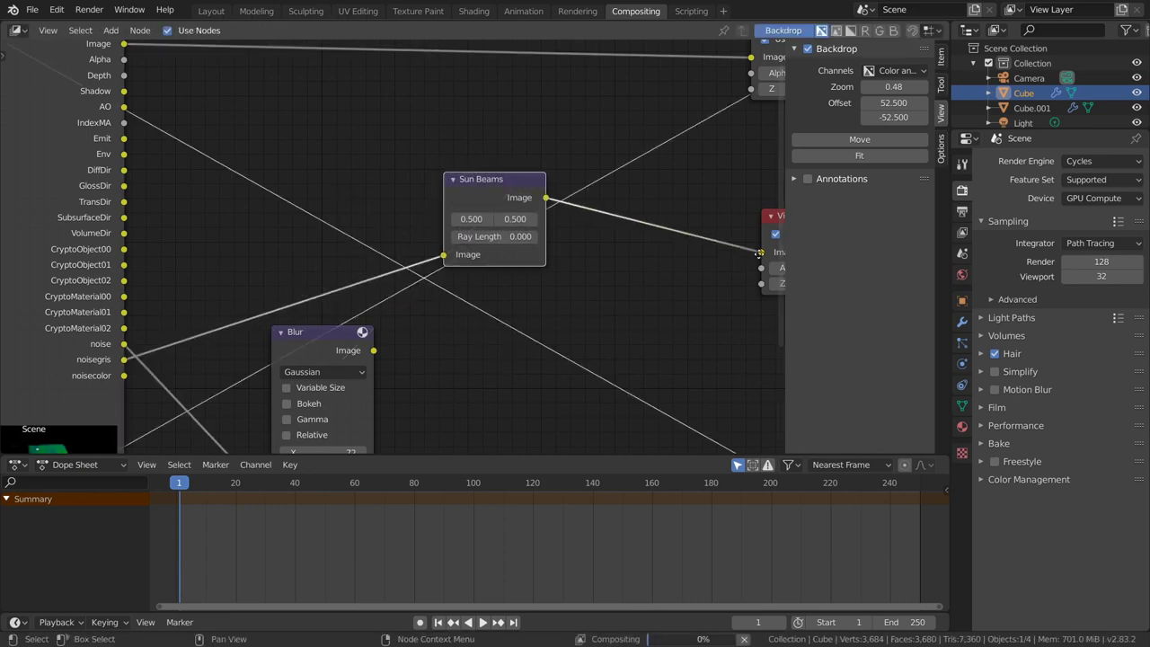
pyautogui.moveTo(491, 239); pyautogui.dragTo(500, 239)
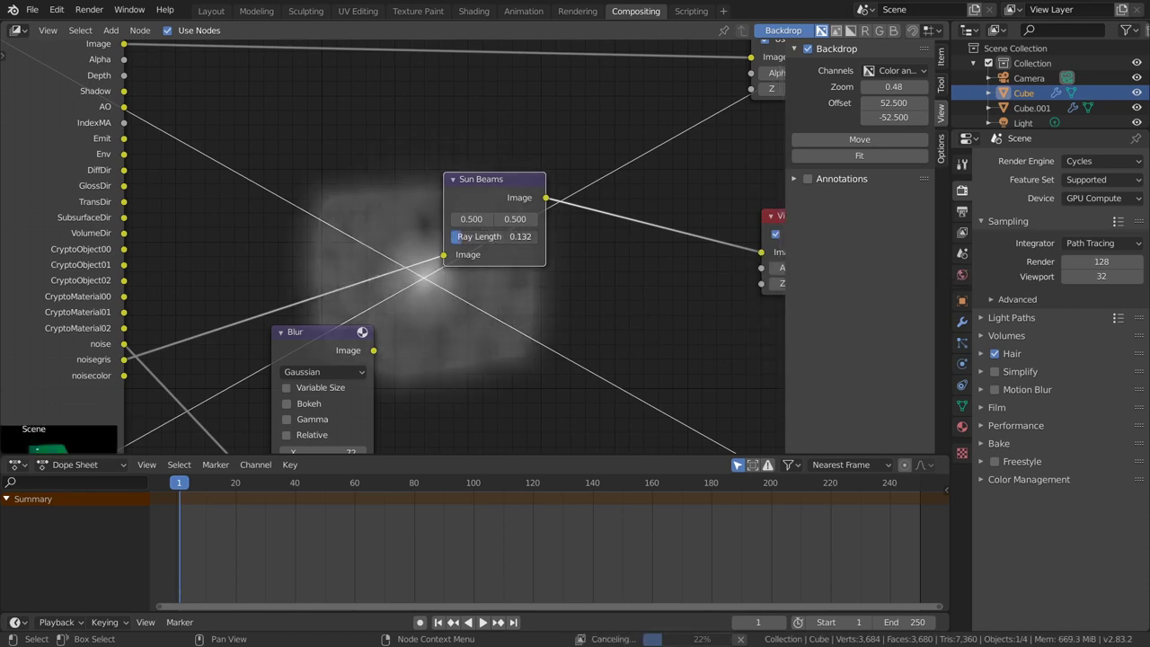
pyautogui.moveTo(500, 238); pyautogui.dragTo(509, 239)
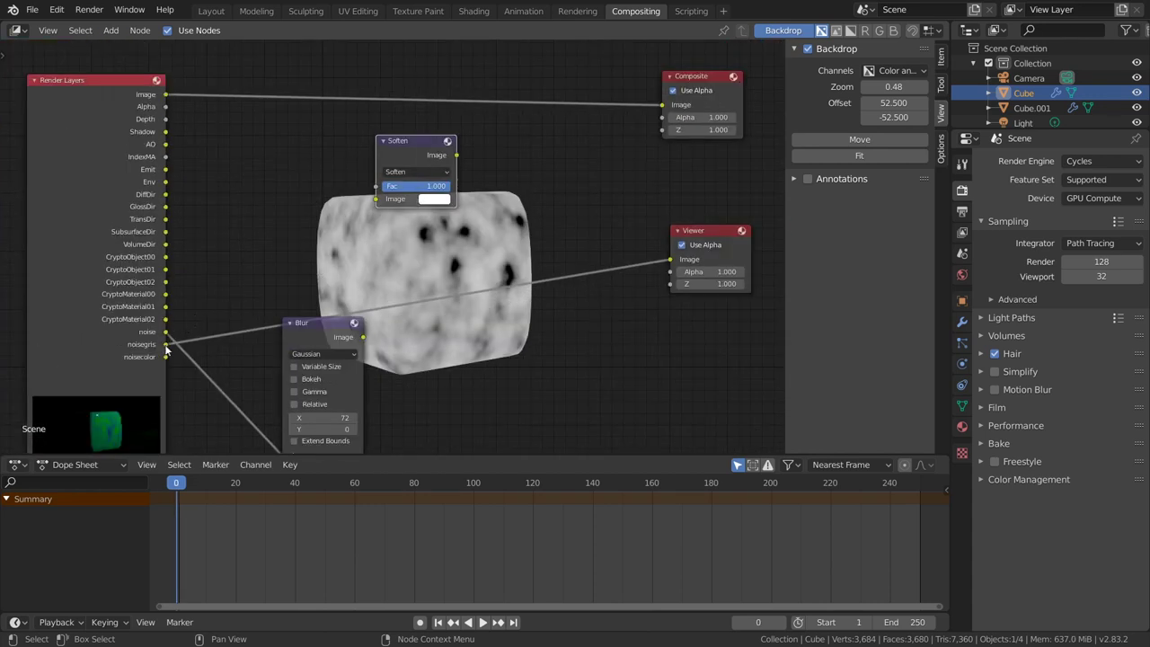
# Route noisegris through the filter node to the Viewer, set to Sobel at Fac 1.000.
pyautogui.moveTo(167, 344); pyautogui.dragTo(376, 198)
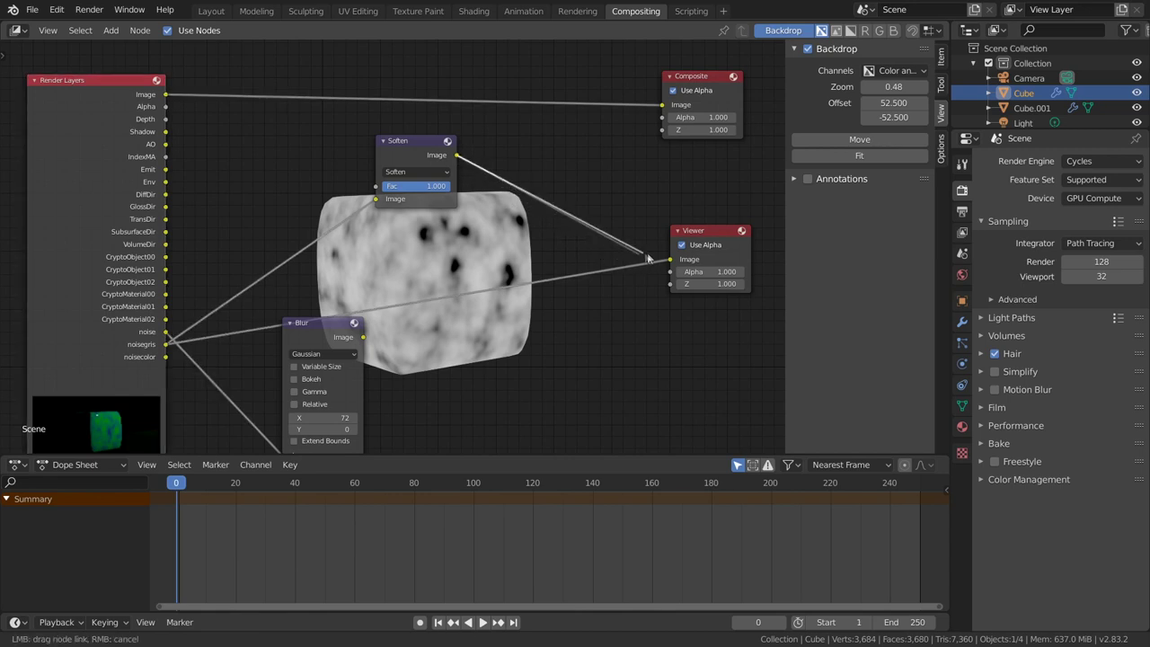
pyautogui.moveTo(457, 155); pyautogui.dragTo(680, 266)
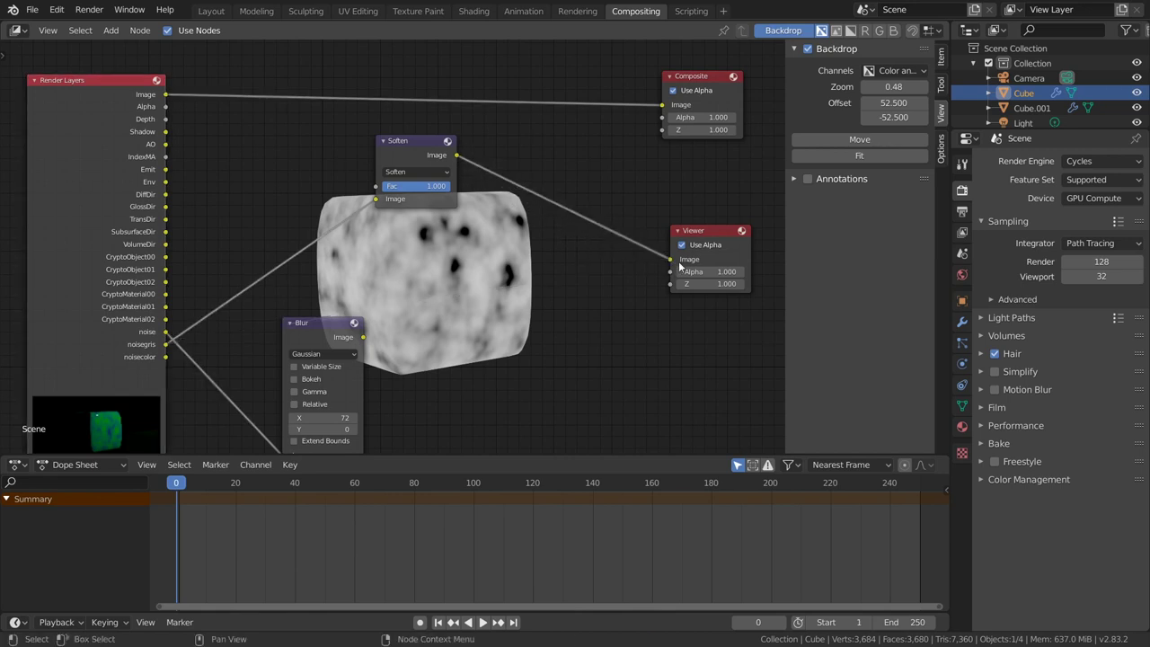
pyautogui.click(423, 171)
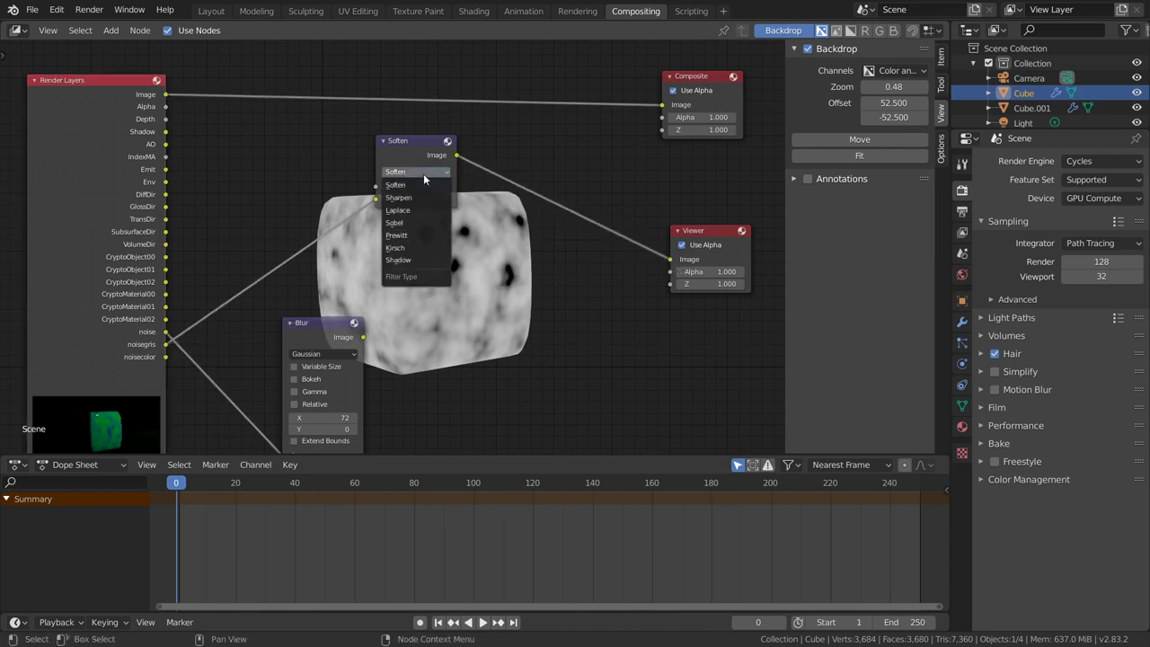
pyautogui.click(414, 223)
pyautogui.moveTo(424, 186); pyautogui.dragTo(449, 186)
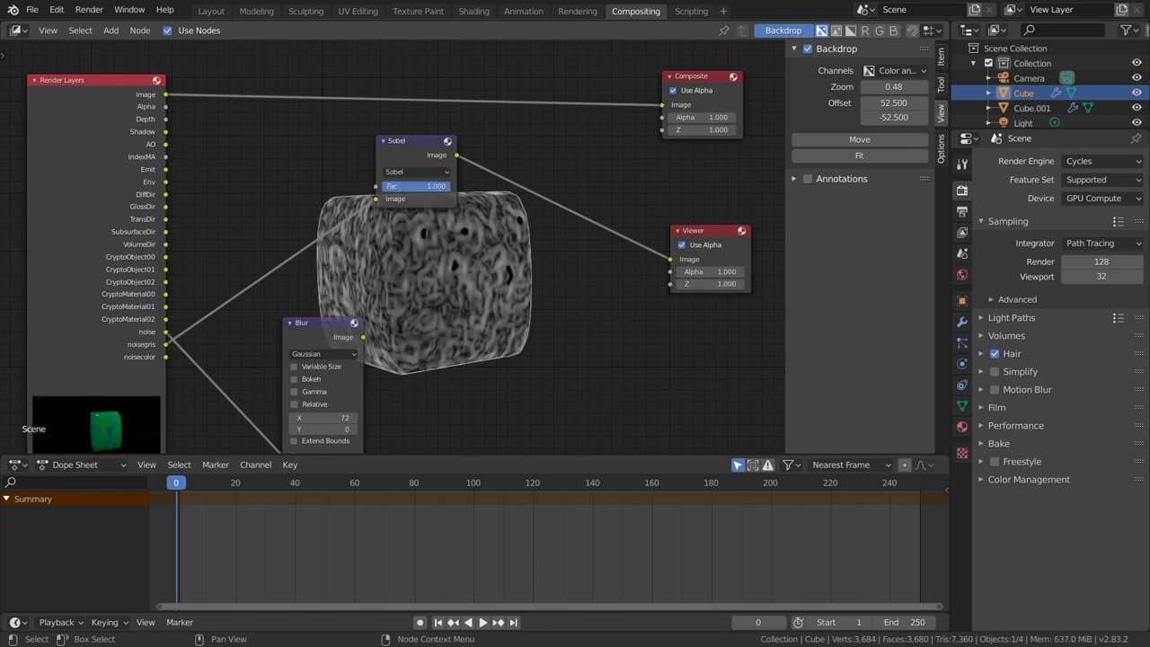
# Move the Blur node up-right and preview the noisecolor pass in the Viewer.
pyautogui.scroll(-2, 506, 303)
pyautogui.moveTo(351, 308); pyautogui.dragTo(395, 261)
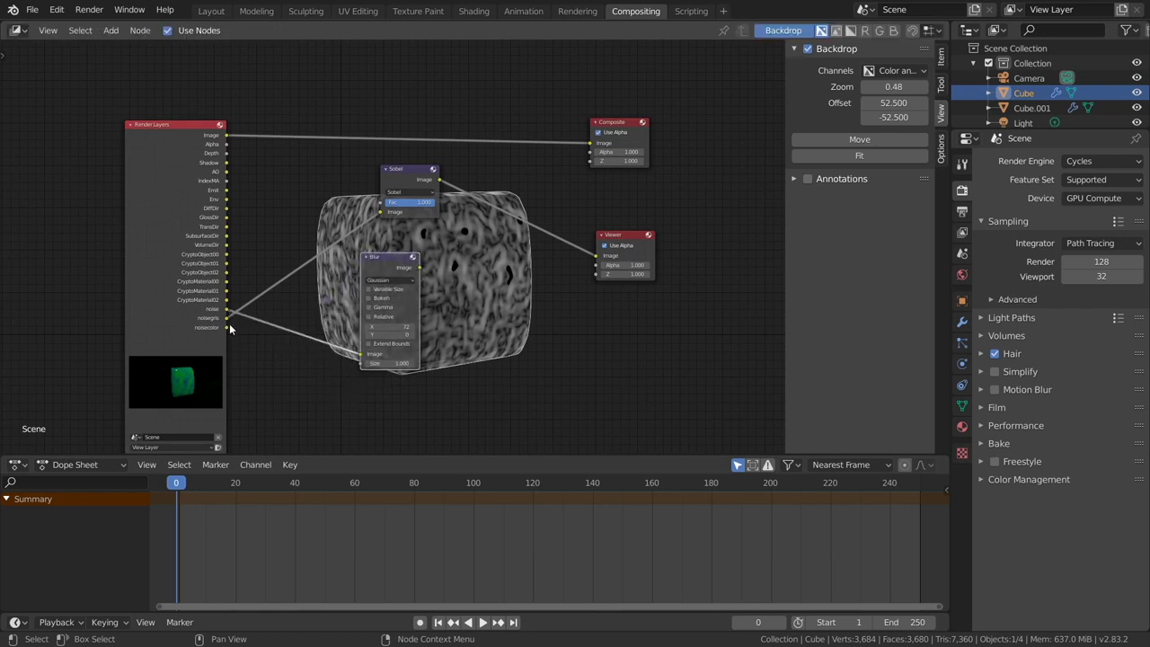
pyautogui.moveTo(226, 327); pyautogui.dragTo(595, 255)
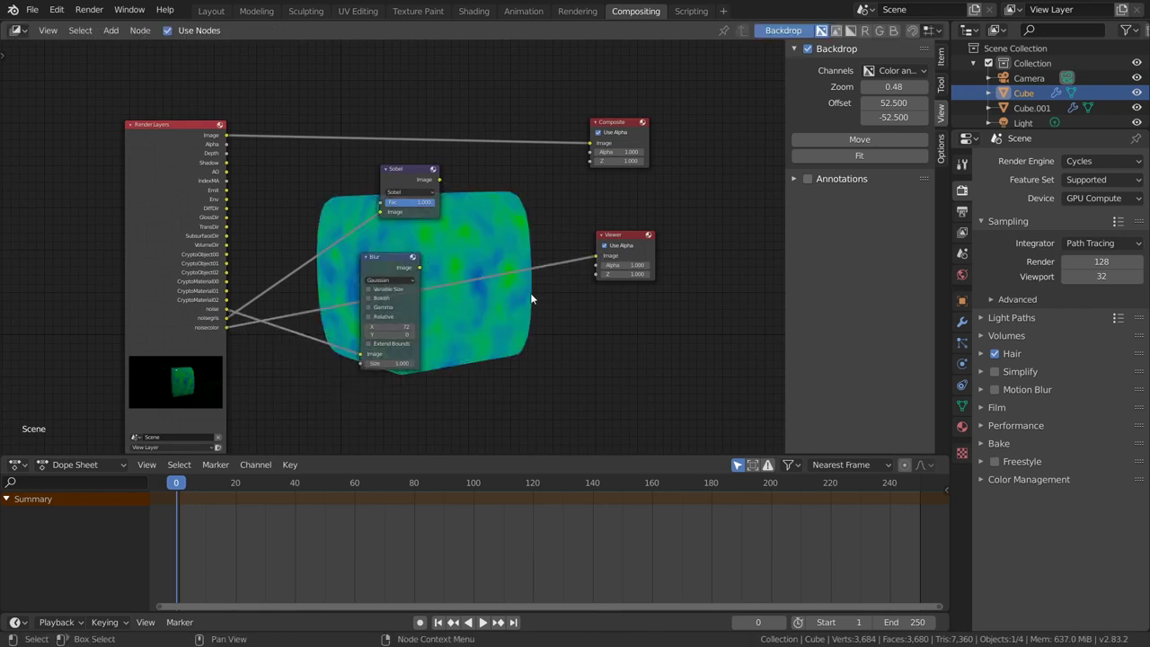
pyautogui.scroll(2, 531, 299)
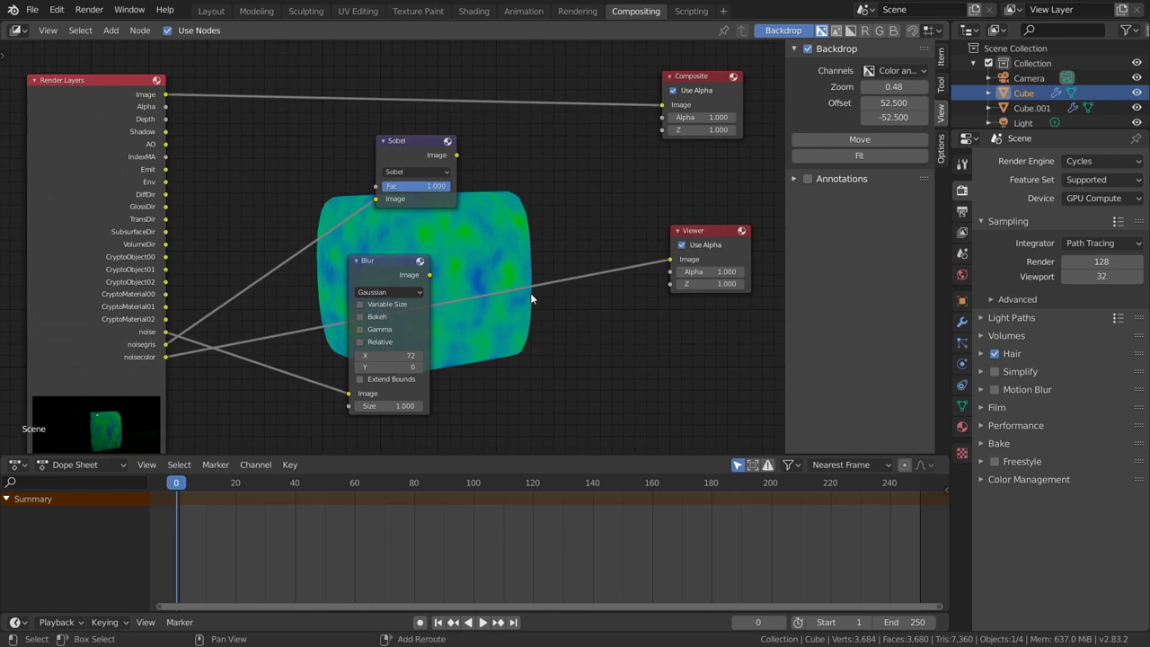
# Add a Color Balance node onto the noisecolor-to-Viewer link, clear of the Viewer.
pyautogui.hotkey('shift', 'a')
pyautogui.click(530, 299)
pyautogui.click(442, 217)
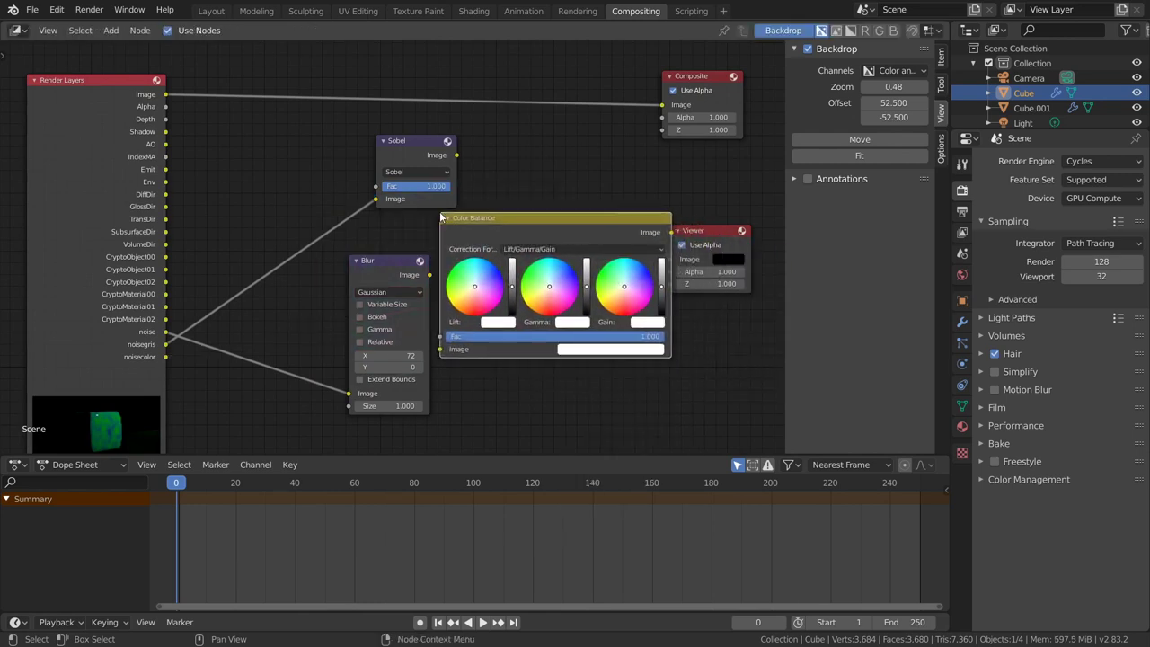
pyautogui.scroll(-2, 442, 217)
pyautogui.moveTo(530, 225)
pyautogui.mouseDown()
pyautogui.moveTo(519, 226)
pyautogui.moveTo(555, 217)
pyautogui.mouseUp()
pyautogui.scroll(2, 395, 250)
# Tint the Color Balance gamma pale blue and gain yellow so the cube turns green.
pyautogui.click(592, 257)
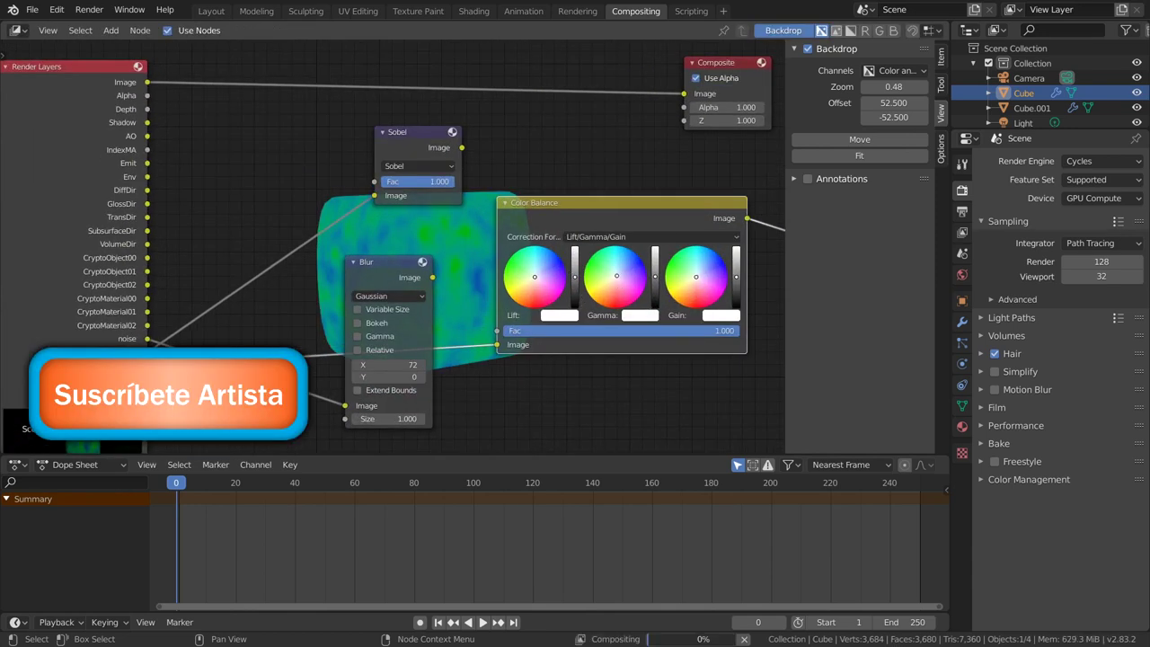
pyautogui.click(626, 263)
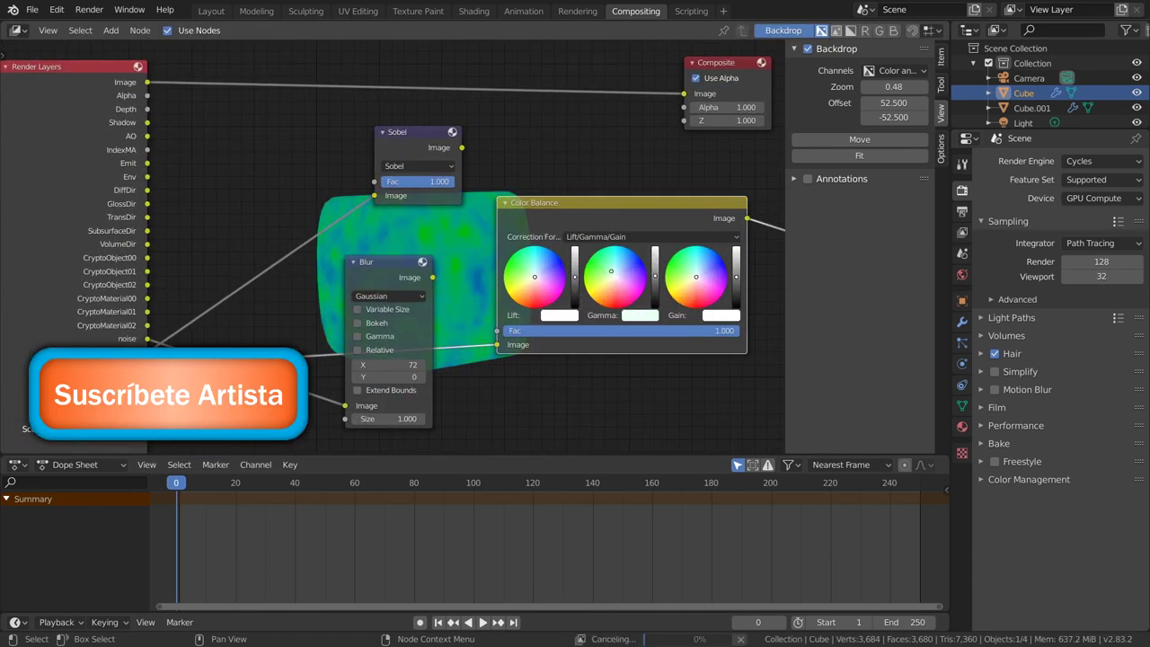
pyautogui.click(551, 294)
pyautogui.click(685, 287)
# Move the Blur node lower, below the cube.
pyautogui.scroll(-2, 600, 344)
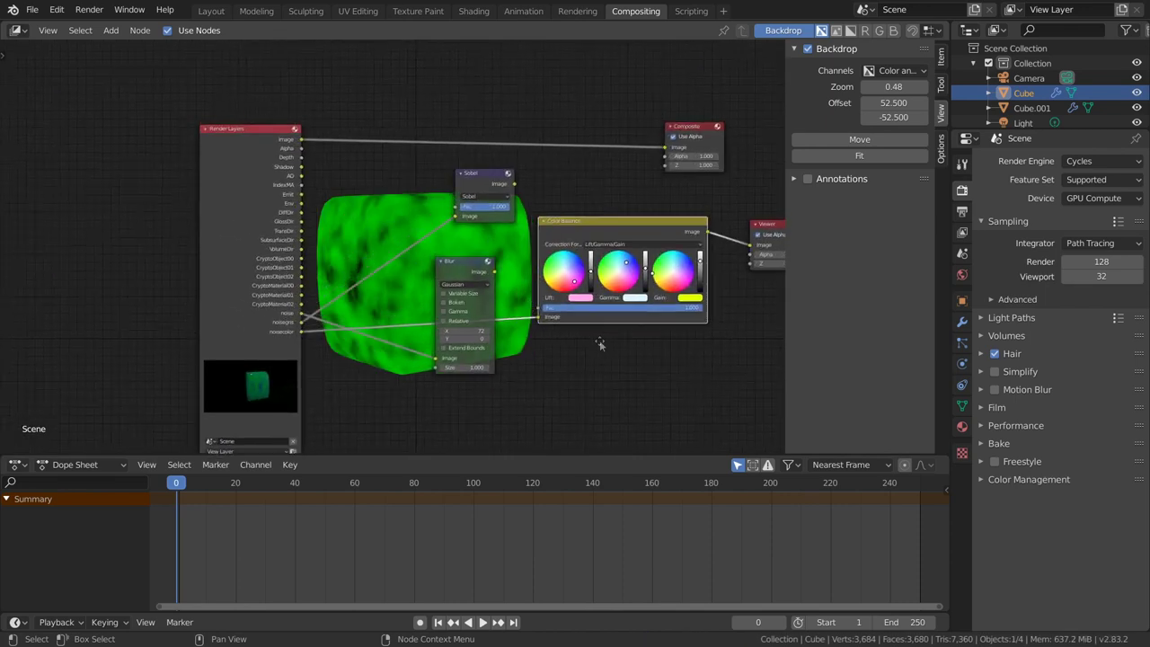
pyautogui.scroll(1, 395, 270)
pyautogui.scroll(-2, 443, 286)
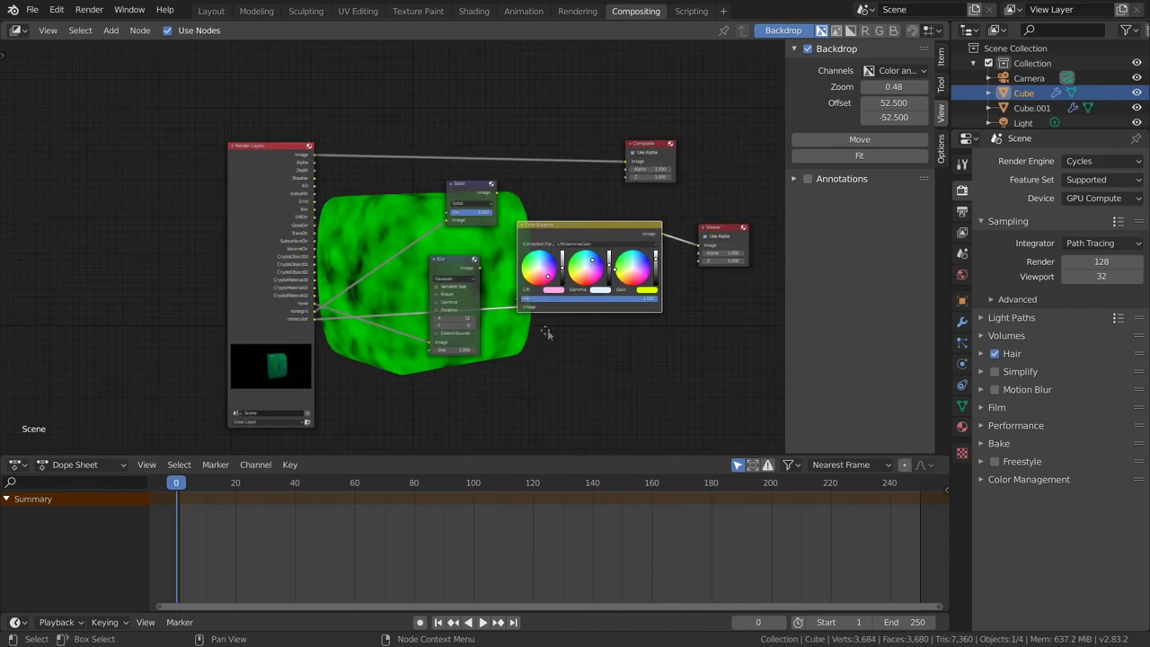
pyautogui.scroll(2, 417, 316)
pyautogui.moveTo(396, 282); pyautogui.dragTo(339, 366)
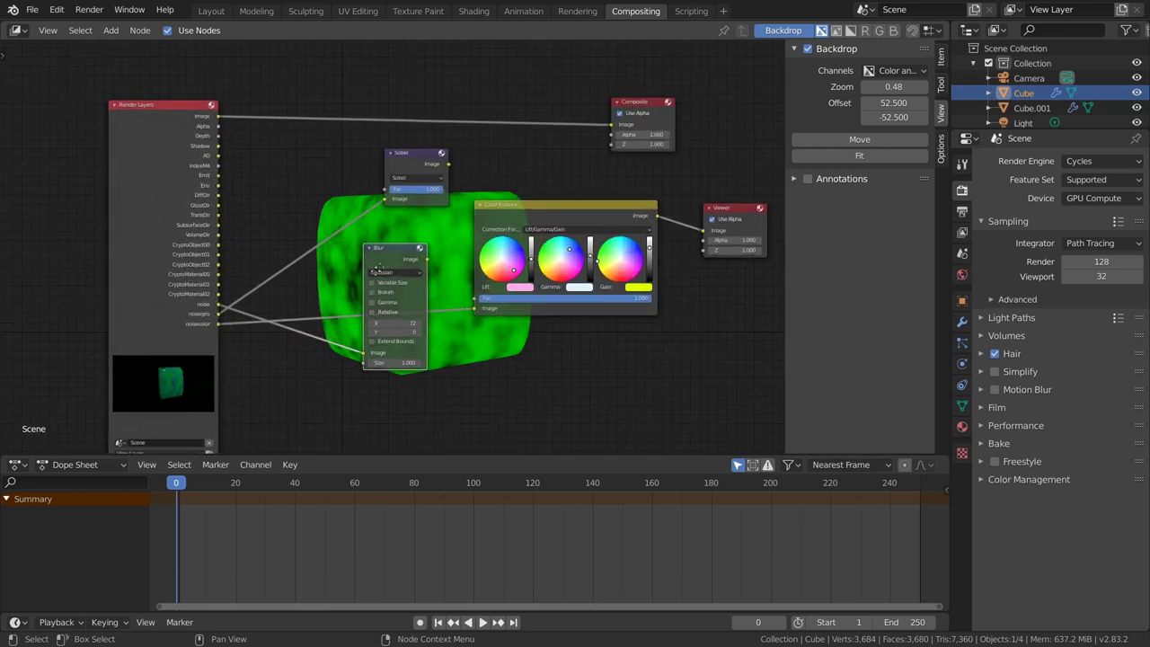
pyautogui.hotkey('shift', 'a')
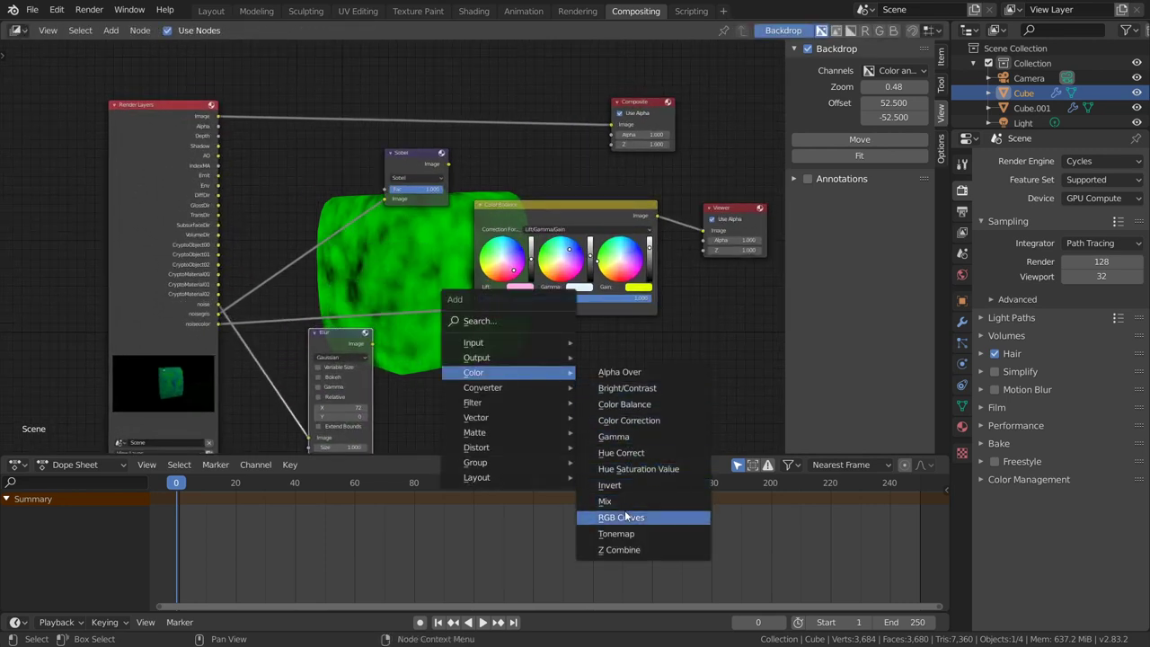
# Add a Mix node fed by the Blur output, placed above Blur with Mix blending.
pyautogui.click(605, 501)
pyautogui.click(469, 359)
pyautogui.moveTo(366, 346); pyautogui.dragTo(441, 403)
pyautogui.moveTo(427, 162)
pyautogui.mouseDown()
pyautogui.moveTo(340, 190)
pyautogui.moveTo(442, 393)
pyautogui.mouseUp()
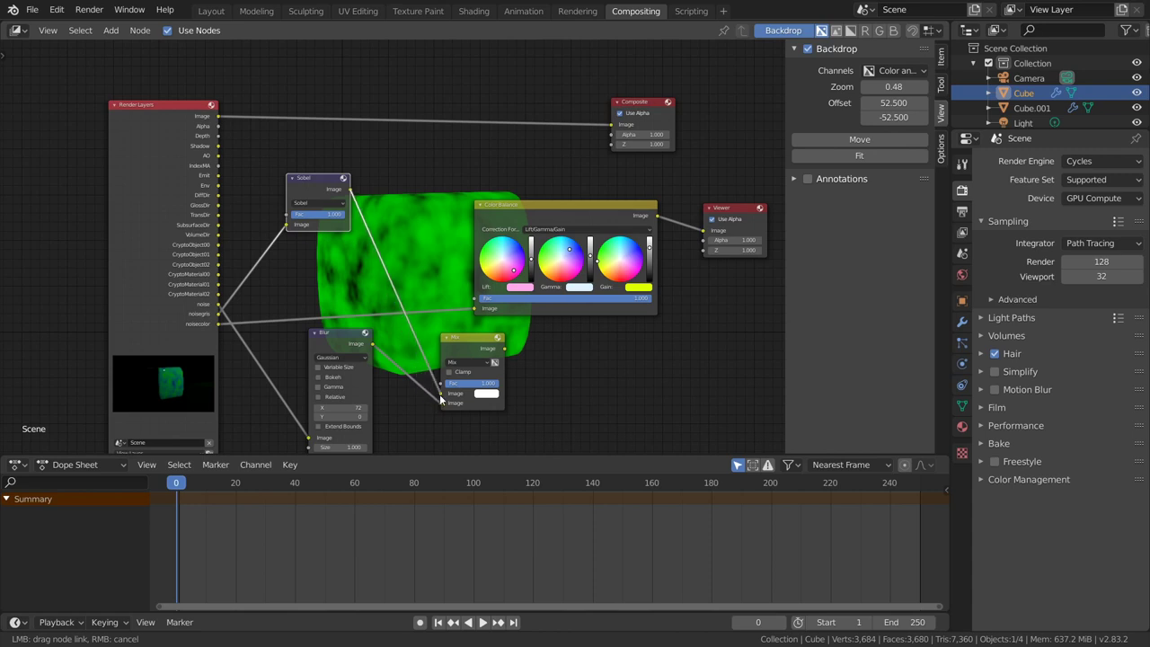
pyautogui.press('g')
pyautogui.click(406, 220)
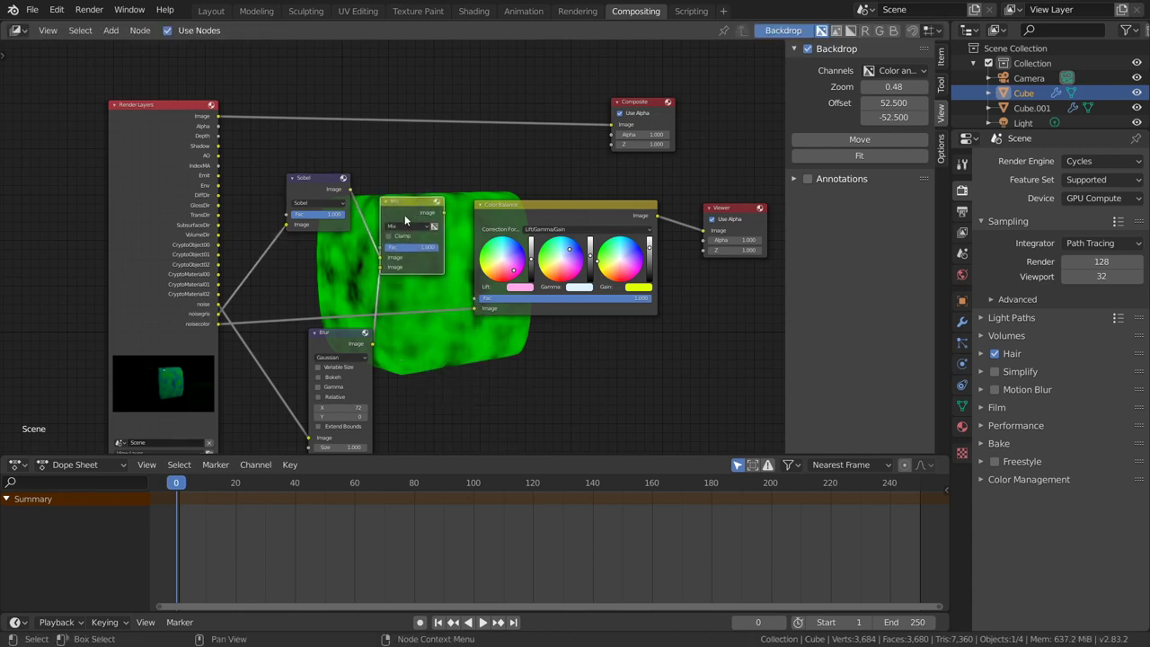
pyautogui.click(399, 227)
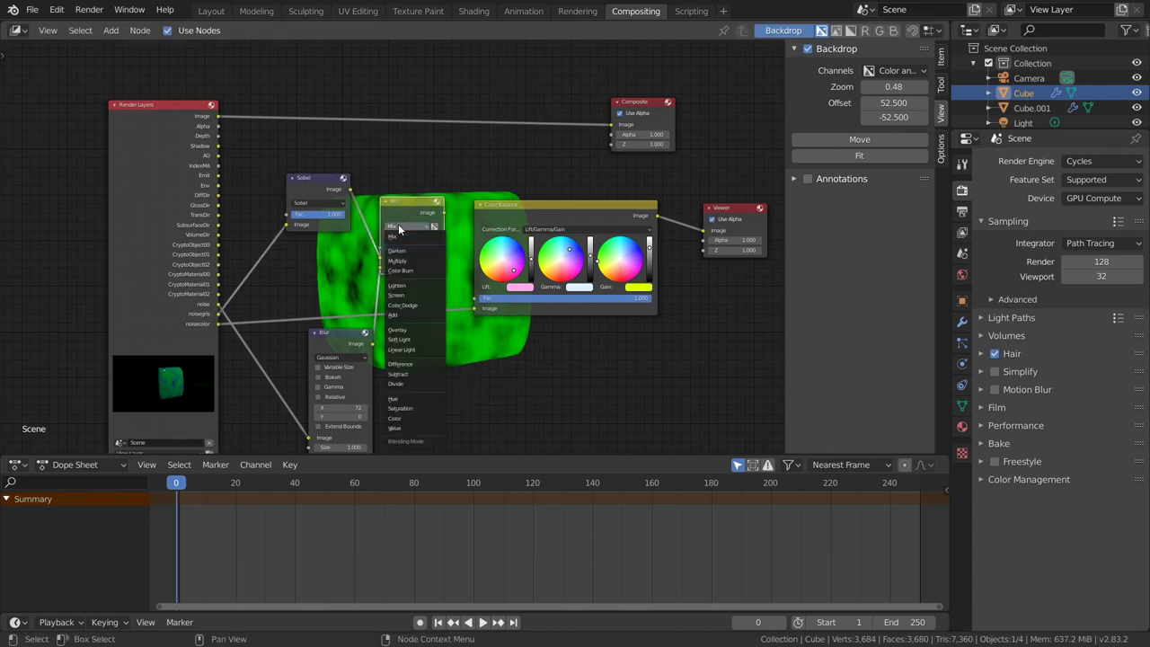
pyautogui.click(399, 230)
pyautogui.scroll(1, 395, 235)
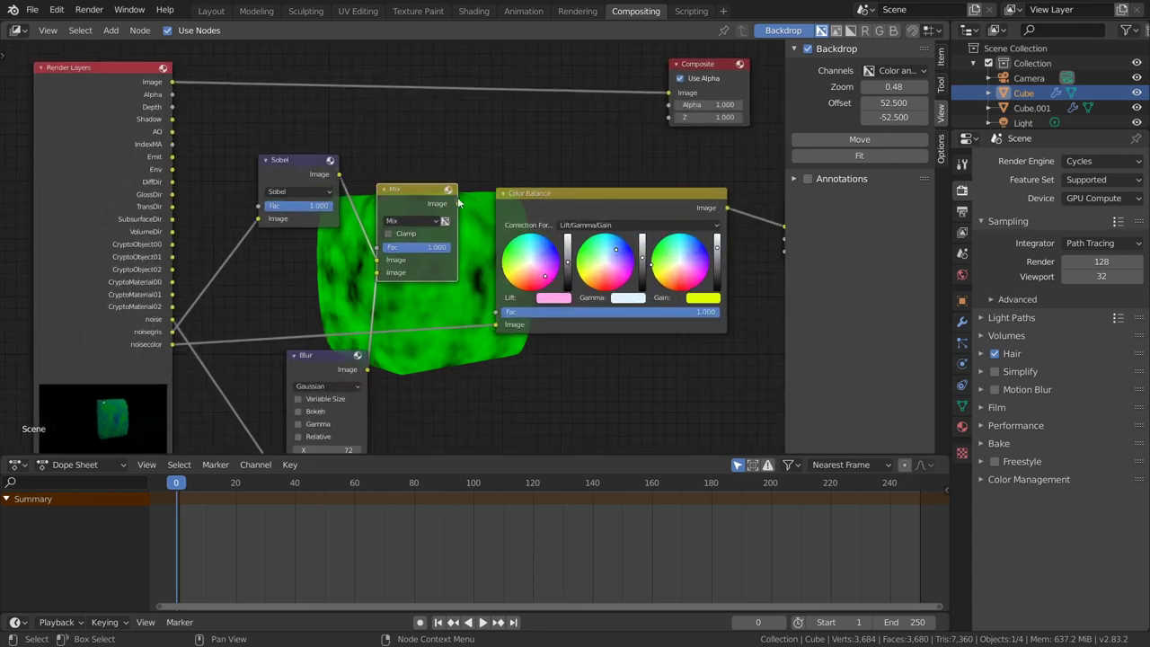
# Reposition the Color Balance and Mix nodes and lower the Mix factor to 0.533.
pyautogui.moveTo(562, 208); pyautogui.dragTo(540, 349)
pyautogui.keyDown('ctrl'); pyautogui.keyDown('shift'); pyautogui.click(540, 348); pyautogui.keyUp('shift'); pyautogui.keyUp('ctrl')
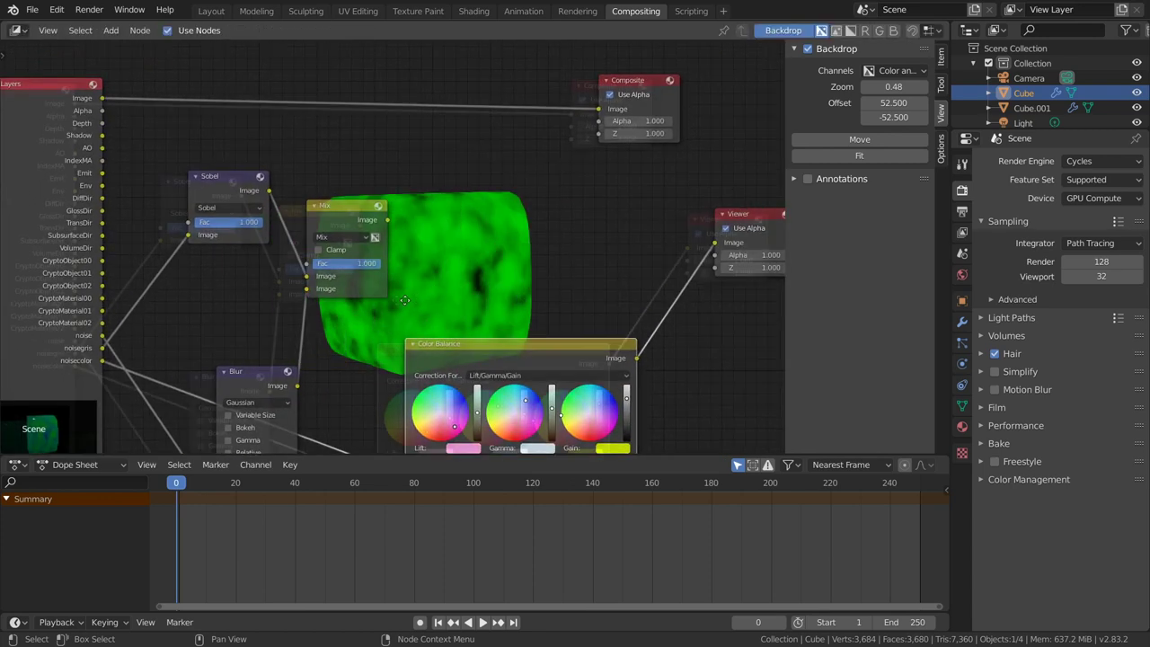
pyautogui.moveTo(465, 204); pyautogui.dragTo(326, 226, button='middle')
pyautogui.click(328, 212)
pyautogui.moveTo(328, 212); pyautogui.dragTo(645, 251)
pyautogui.scroll(-1, 472, 260)
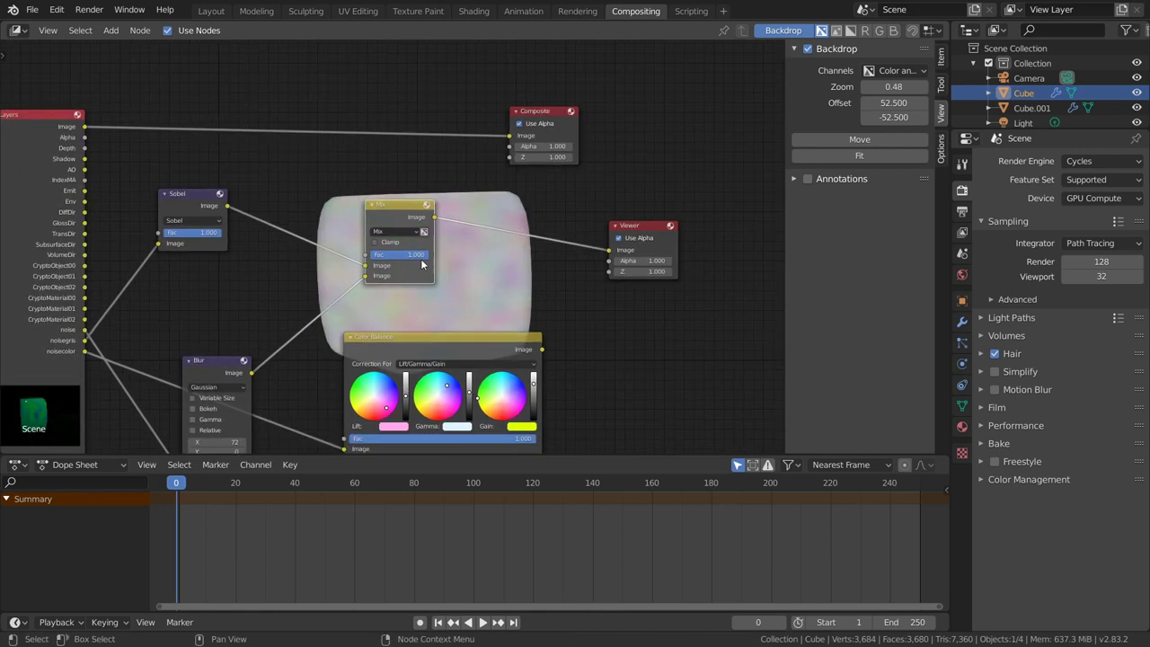
pyautogui.moveTo(412, 258)
pyautogui.mouseDown()
pyautogui.moveTo(396, 258)
pyautogui.moveTo(422, 254)
pyautogui.moveTo(355, 255)
pyautogui.mouseUp()
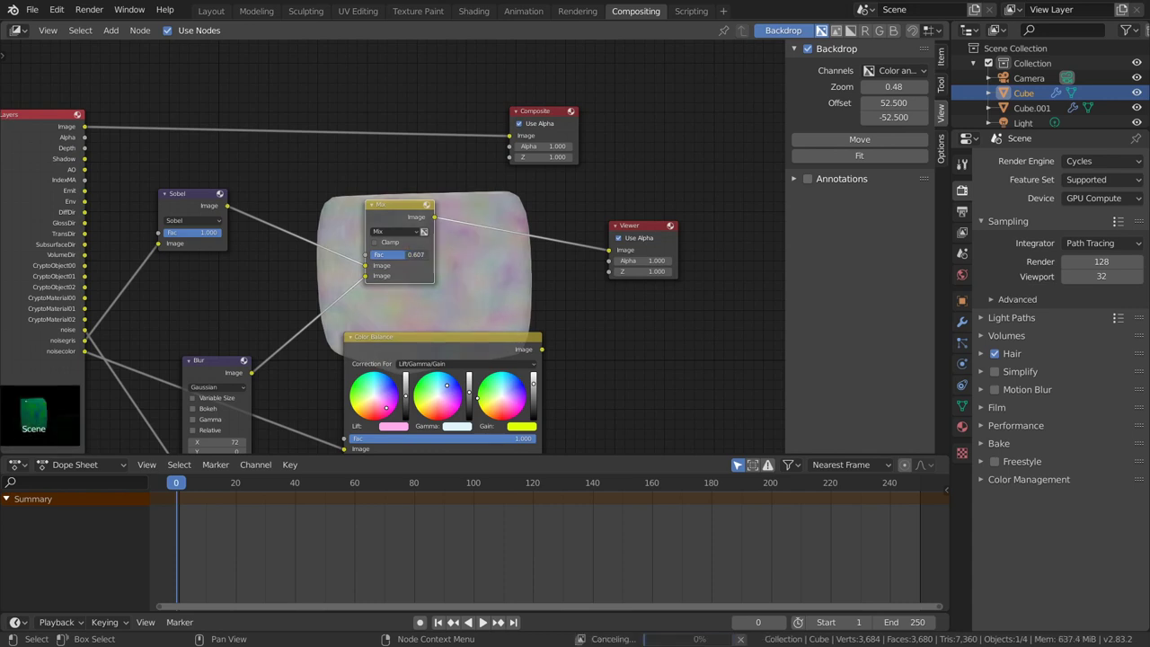
pyautogui.scroll(2, 402, 275)
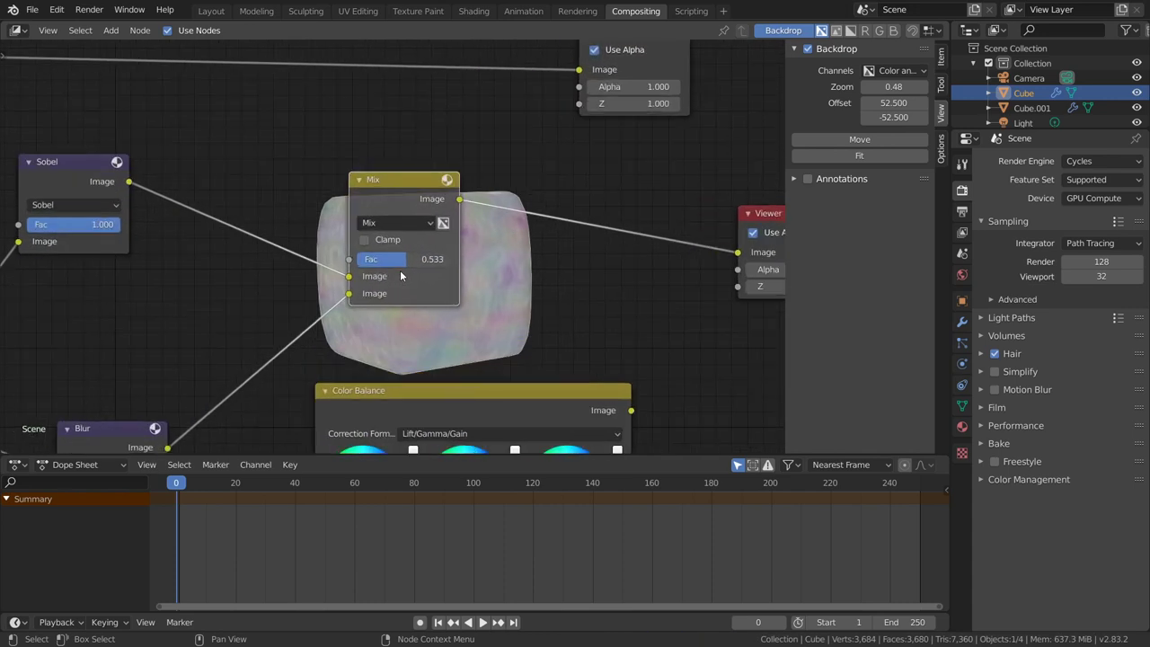
# Switch the Mix blending to Multiply and raise its factor to 1.000.
pyautogui.click(396, 222)
pyautogui.click(390, 283)
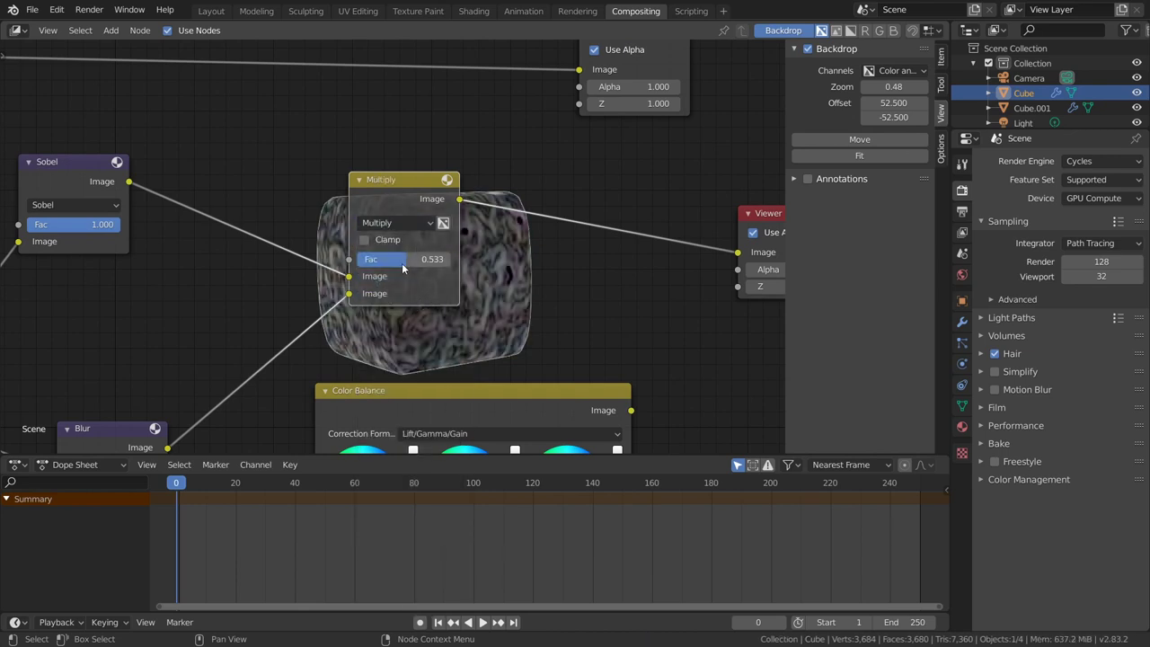
pyautogui.moveTo(398, 259); pyautogui.dragTo(451, 260)
pyautogui.moveTo(393, 190)
pyautogui.mouseDown()
pyautogui.moveTo(503, 186)
pyautogui.moveTo(484, 185)
pyautogui.mouseUp()
# Change the blending to Divide and move the Divide and Viewer nodes right.
pyautogui.click(485, 219)
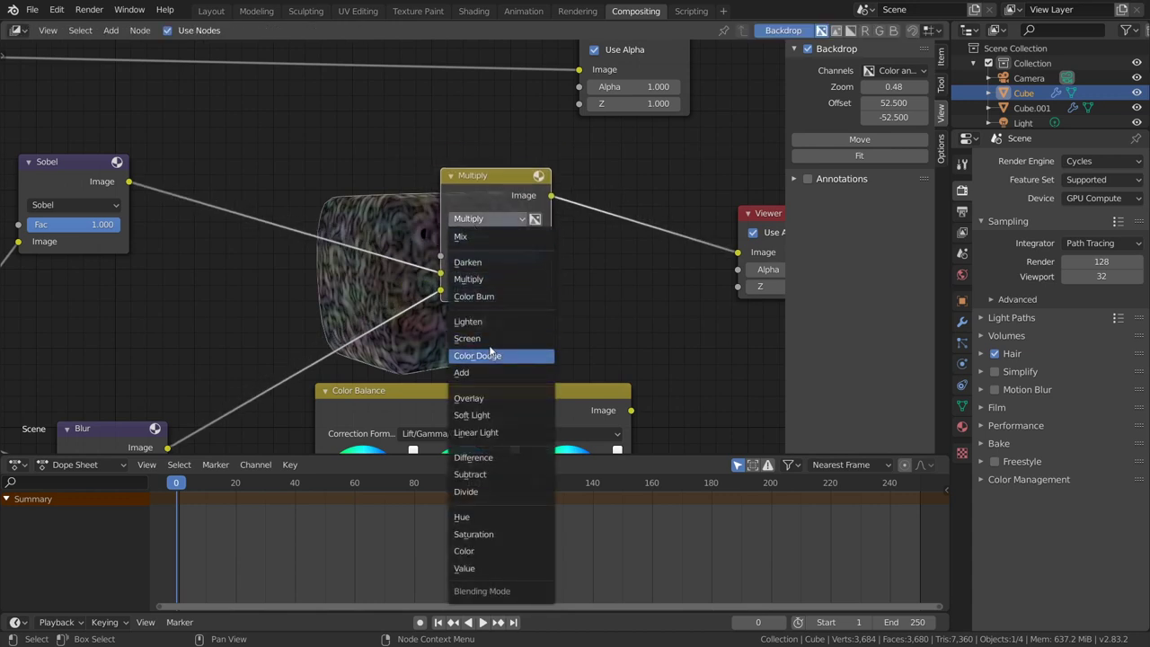
pyautogui.click(490, 490)
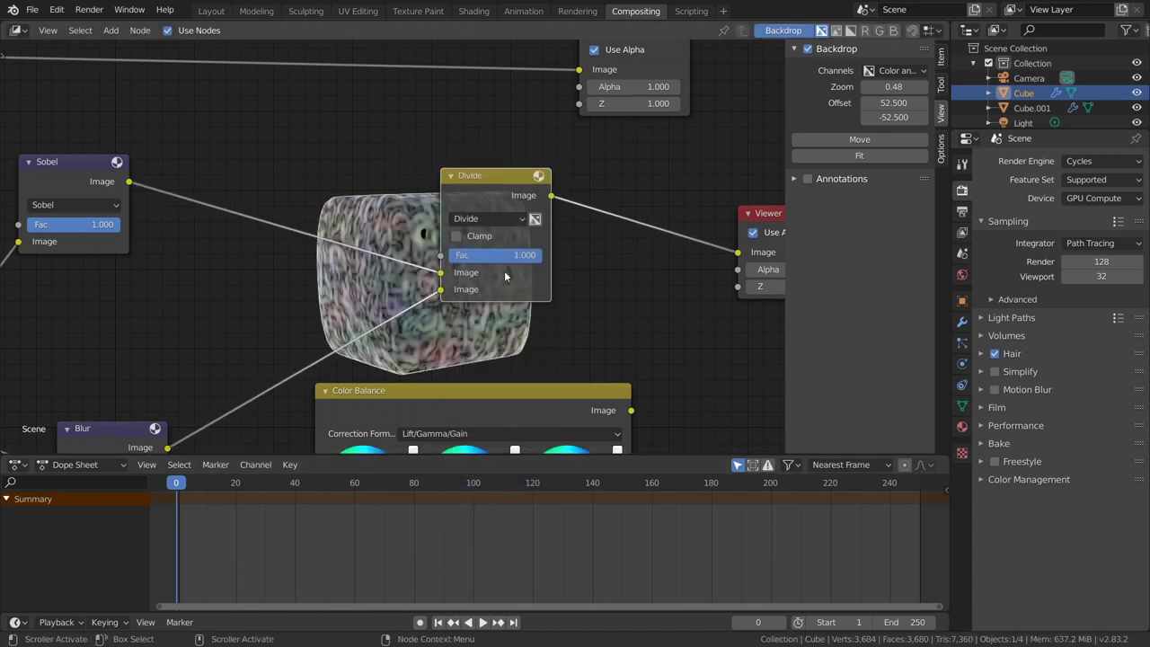
pyautogui.scroll(-1, 504, 270)
pyautogui.moveTo(580, 306); pyautogui.dragTo(485, 269, button='middle')
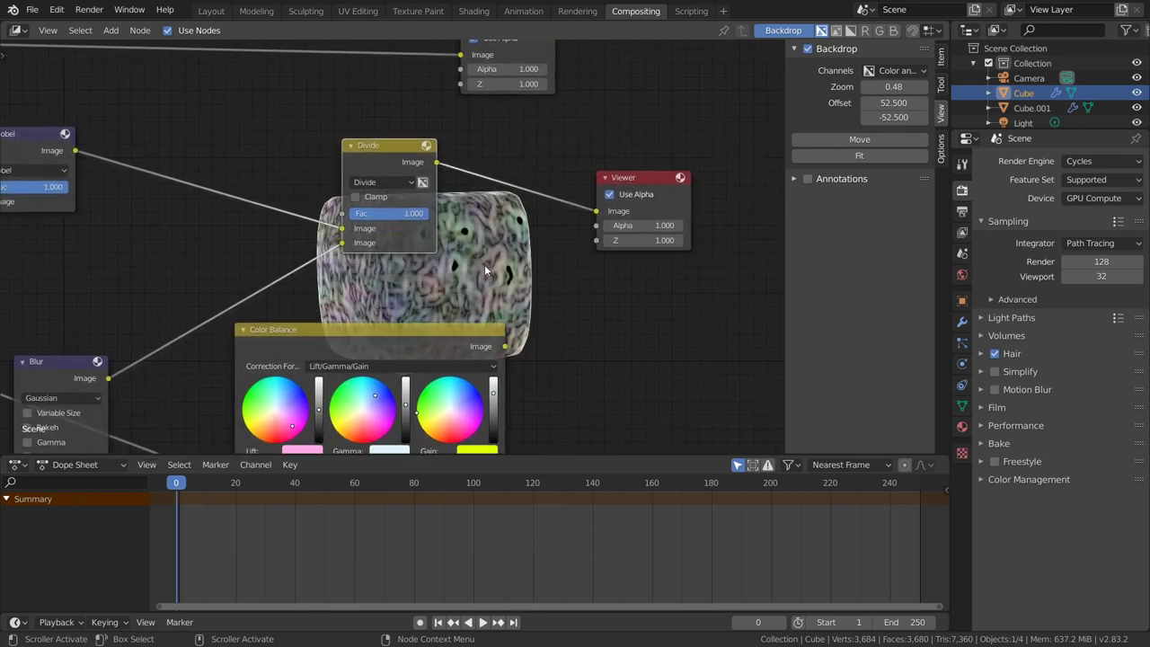
pyautogui.scroll(-1, 461, 211)
pyautogui.moveTo(394, 158); pyautogui.dragTo(429, 165)
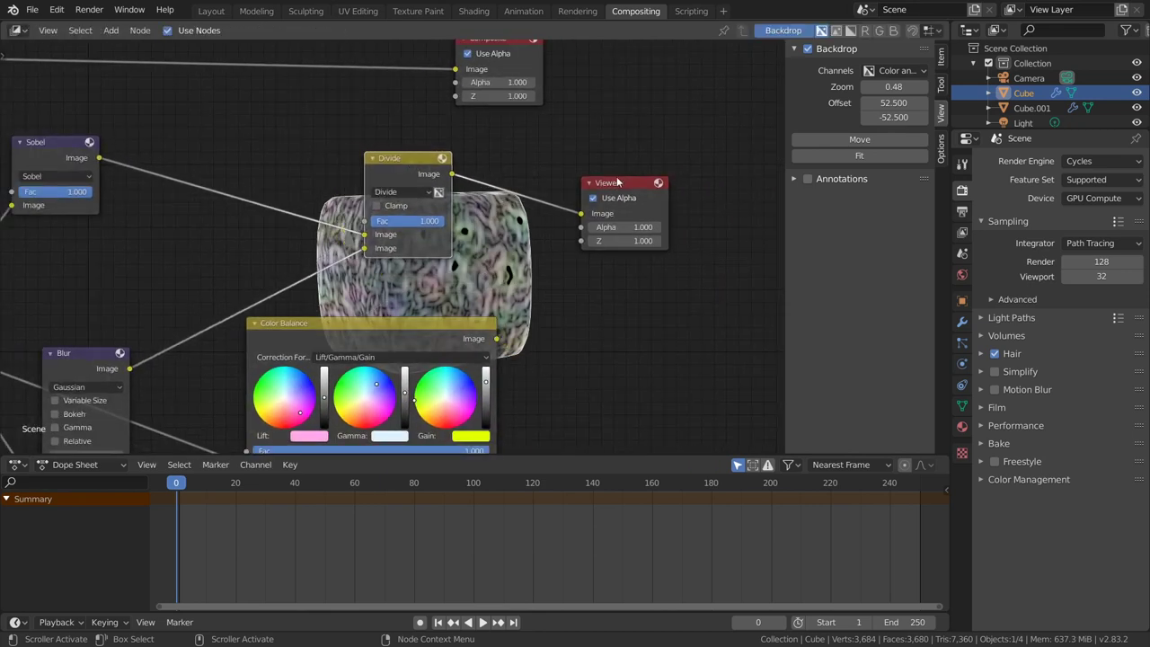
pyautogui.moveTo(611, 182); pyautogui.dragTo(685, 162)
pyautogui.hotkey('shift', 'a')
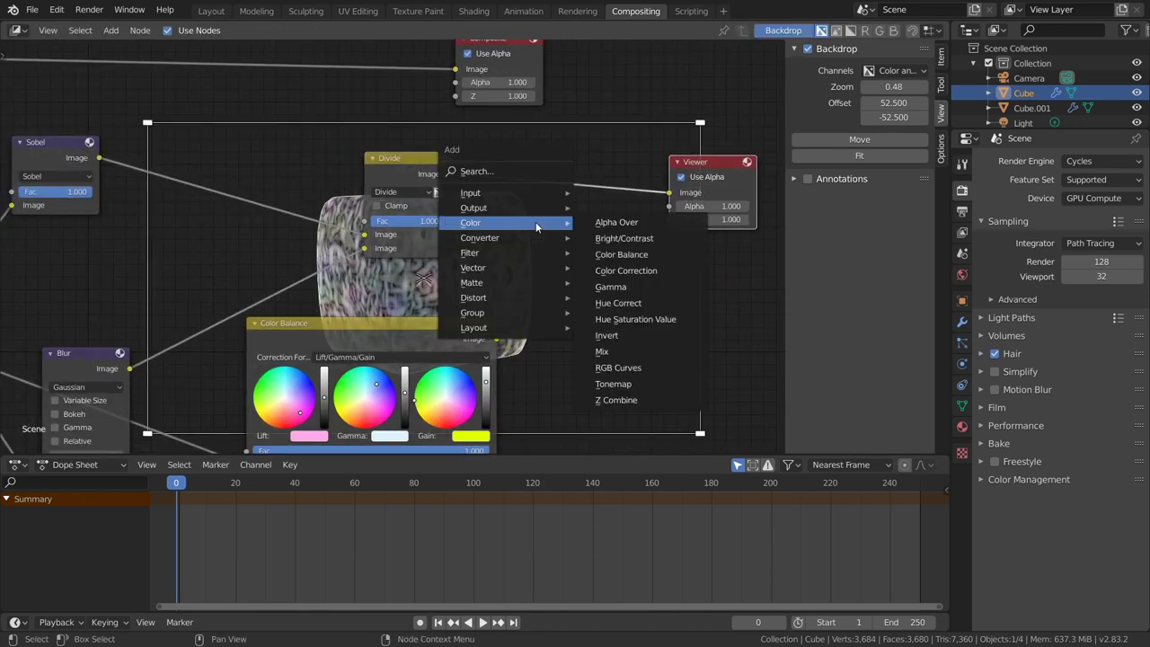
# Insert a Mix between Divide and Viewer, feed it Color Balance, and set Fac to 0.207.
pyautogui.click(623, 351)
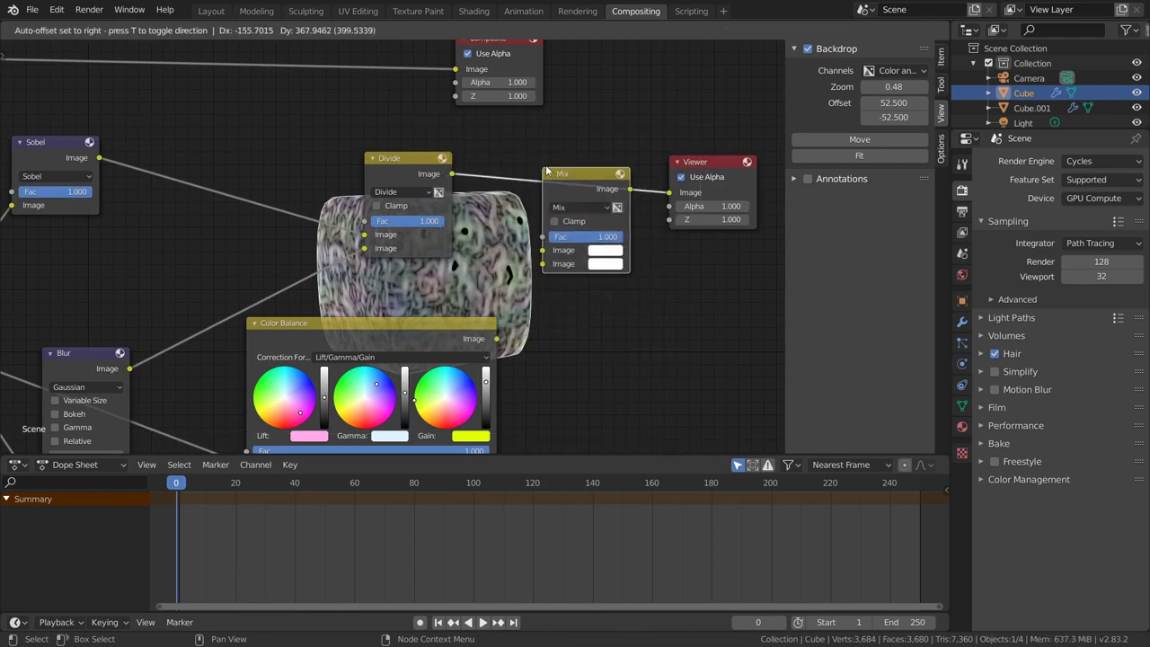
pyautogui.click(575, 225)
pyautogui.moveTo(496, 339); pyautogui.dragTo(535, 264)
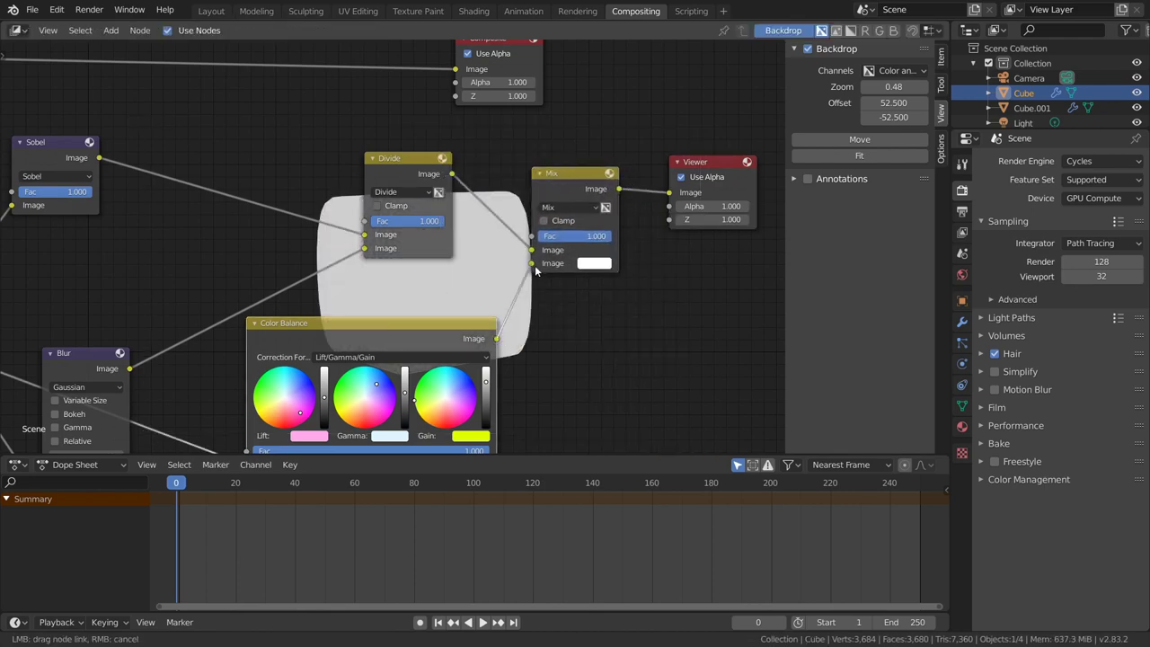
pyautogui.scroll(-1, 530, 292)
pyautogui.scroll(1, 530, 293)
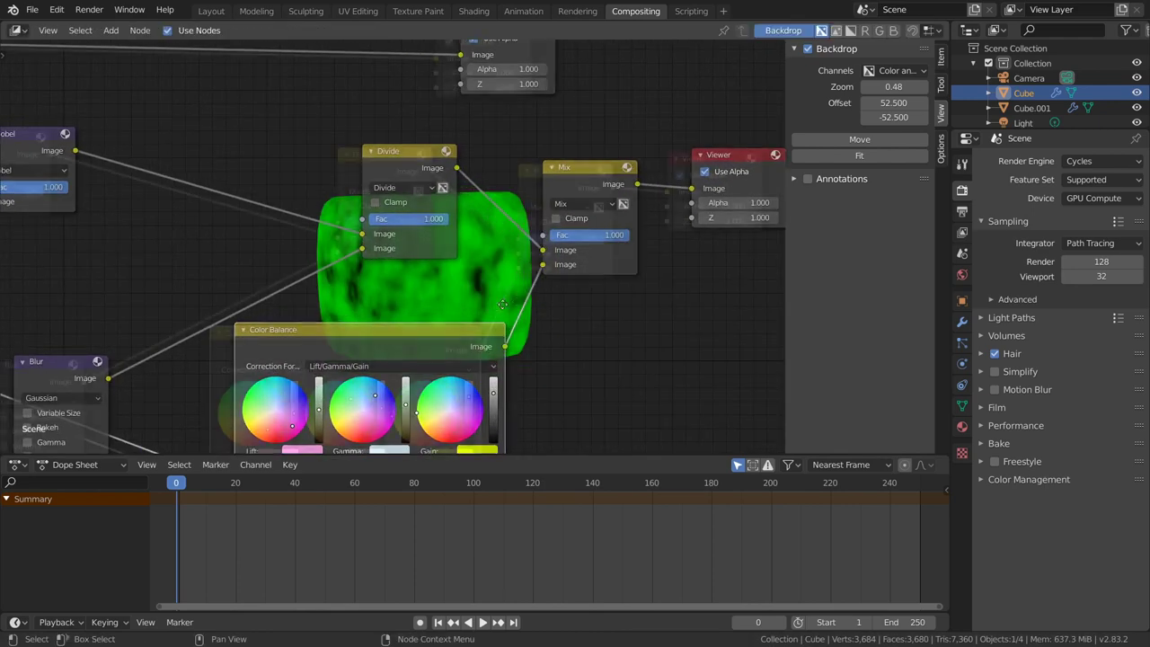
pyautogui.scroll(1, 492, 273)
pyautogui.moveTo(507, 256); pyautogui.dragTo(444, 252)
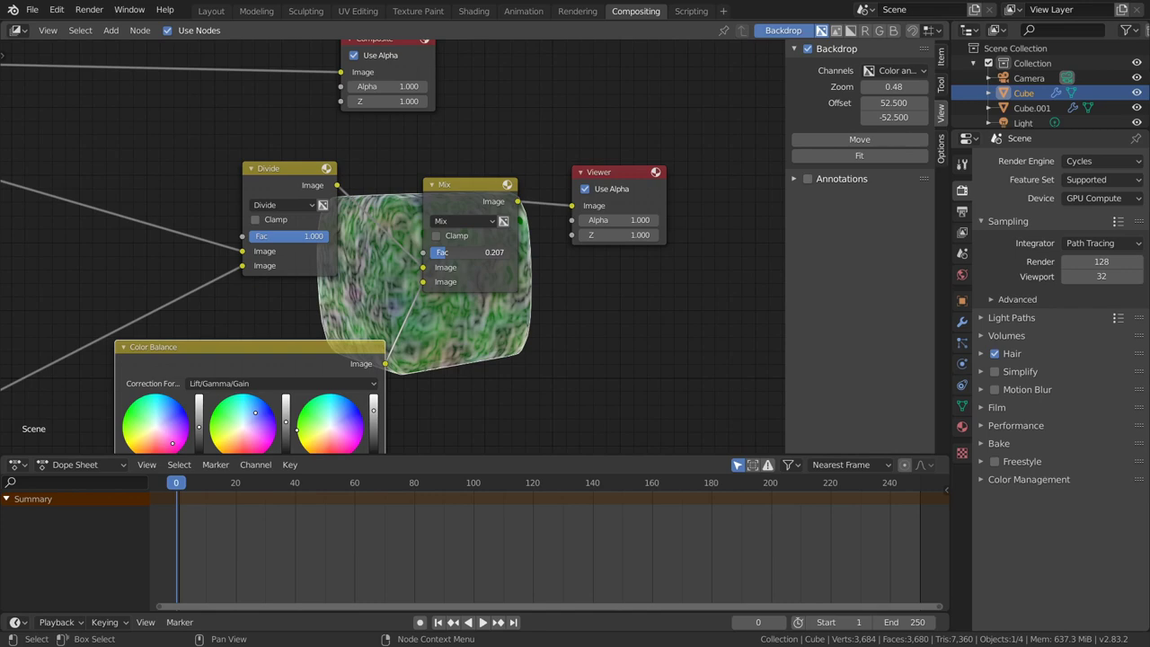
pyautogui.scroll(-2, 564, 371)
pyautogui.scroll(-2, 472, 300)
pyautogui.scroll(-1, 469, 269)
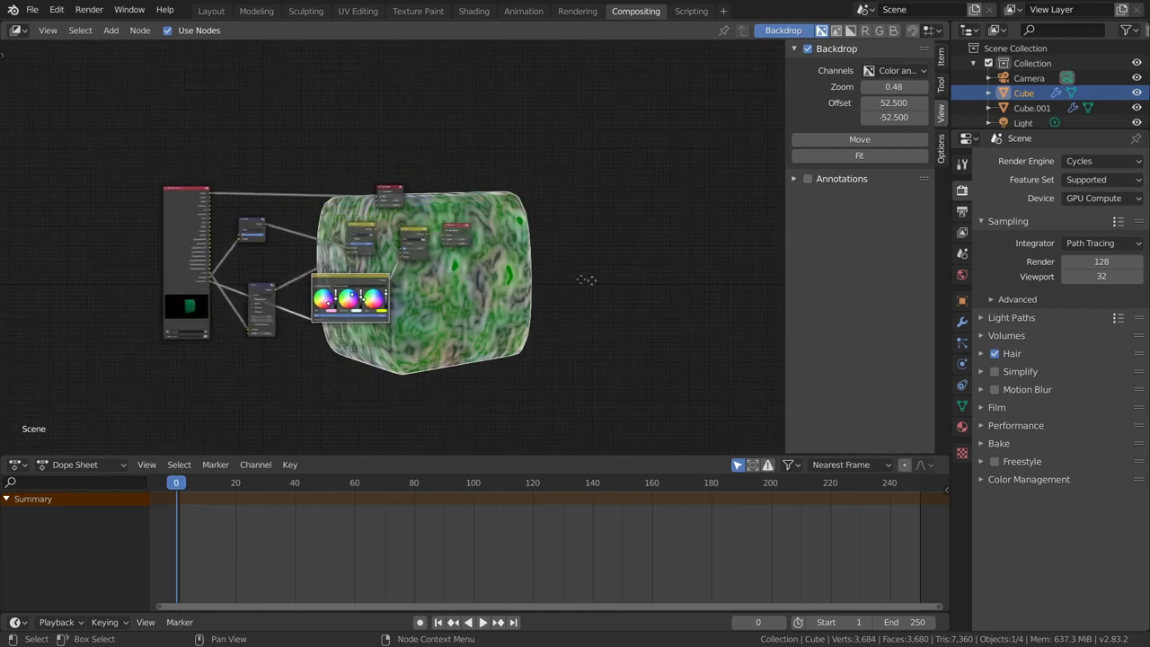
pyautogui.scroll(-1, 469, 243)
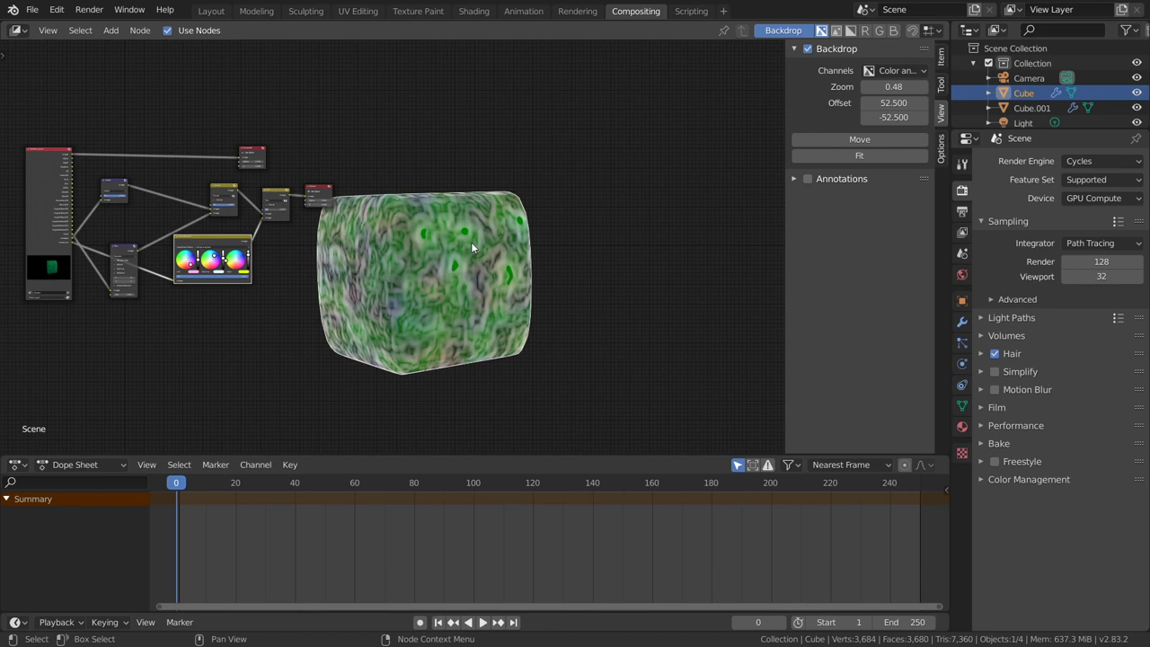
pyautogui.press('Home')
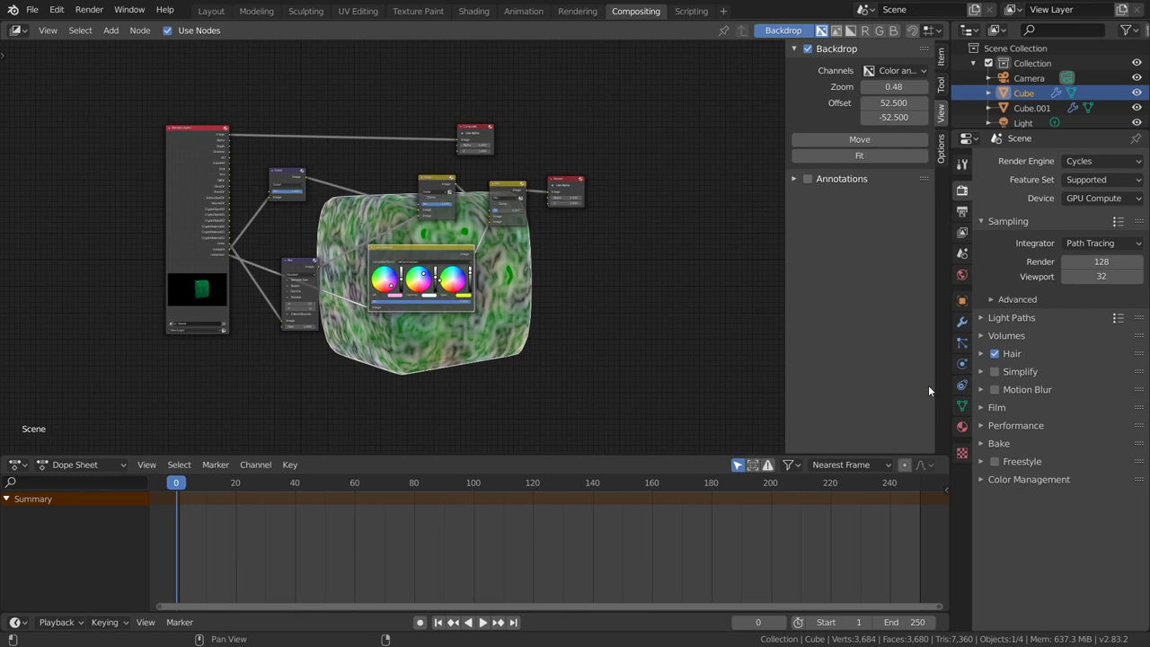
pyautogui.scroll(1, 581, 352)
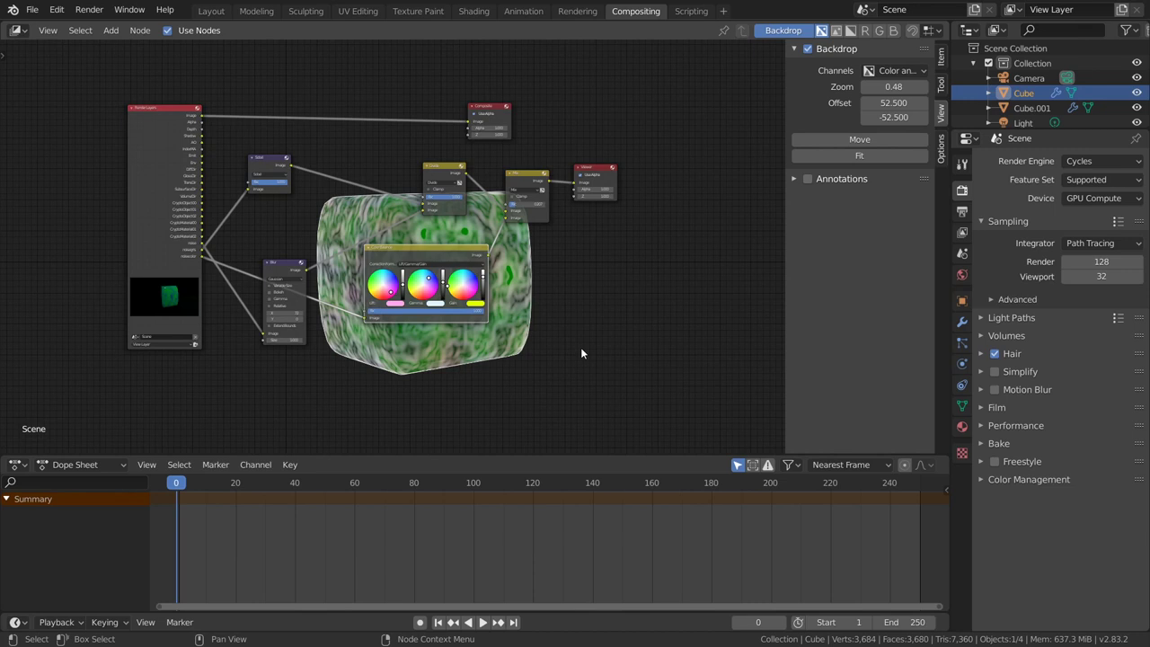